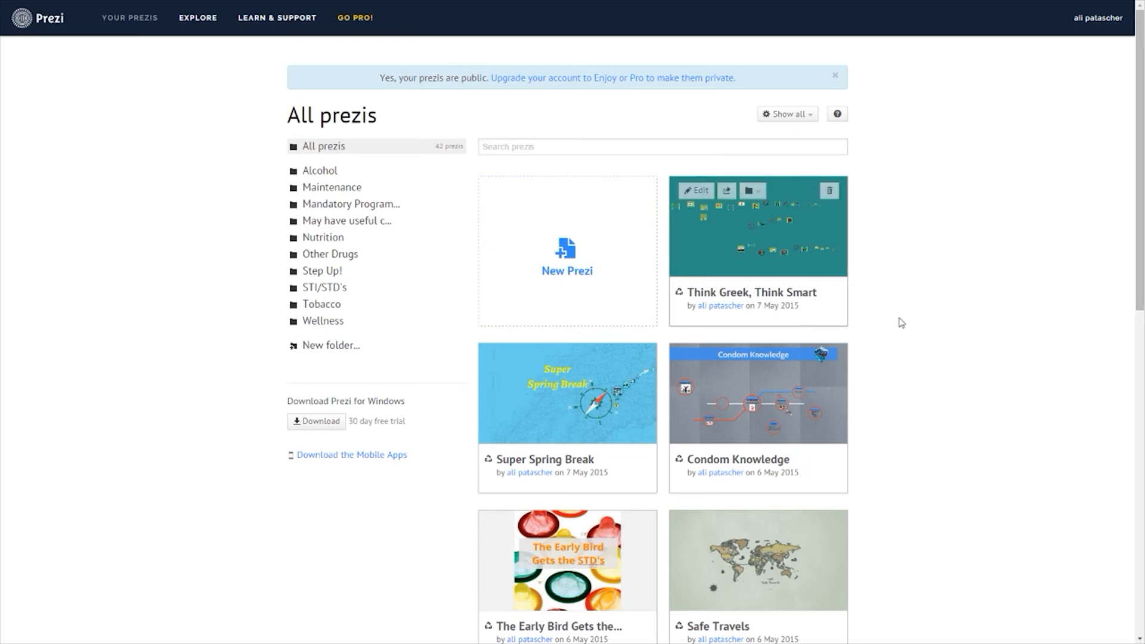
- Start a new prezi using the Mind Mapping template
scroll(936, 284, down, 5)
scroll(934, 286, down, 5)
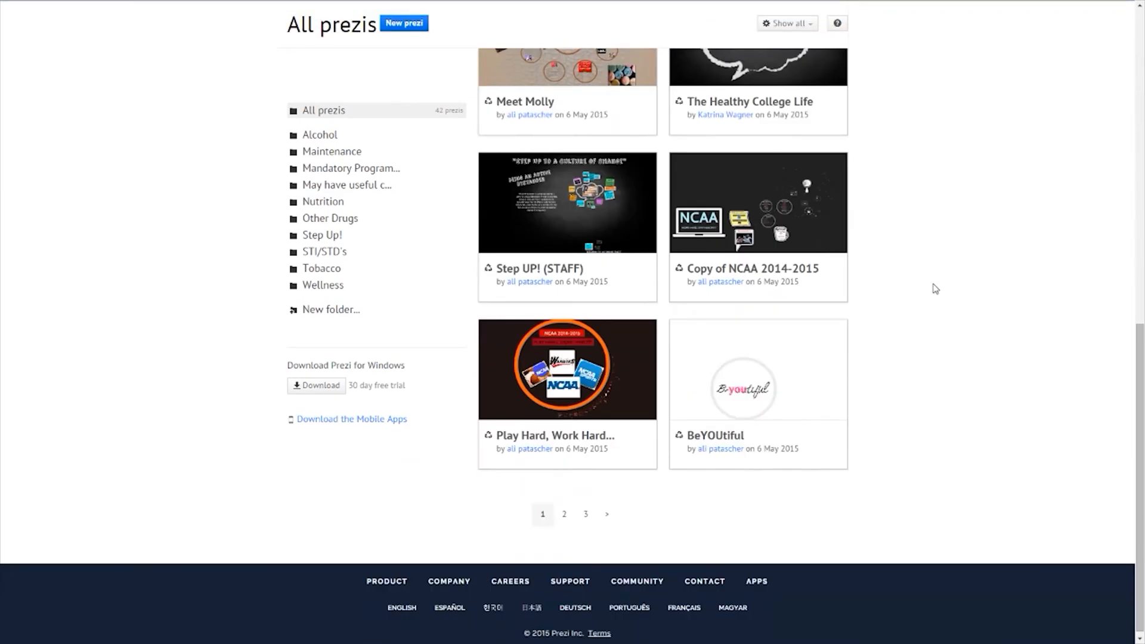
scroll(935, 286, up, 10)
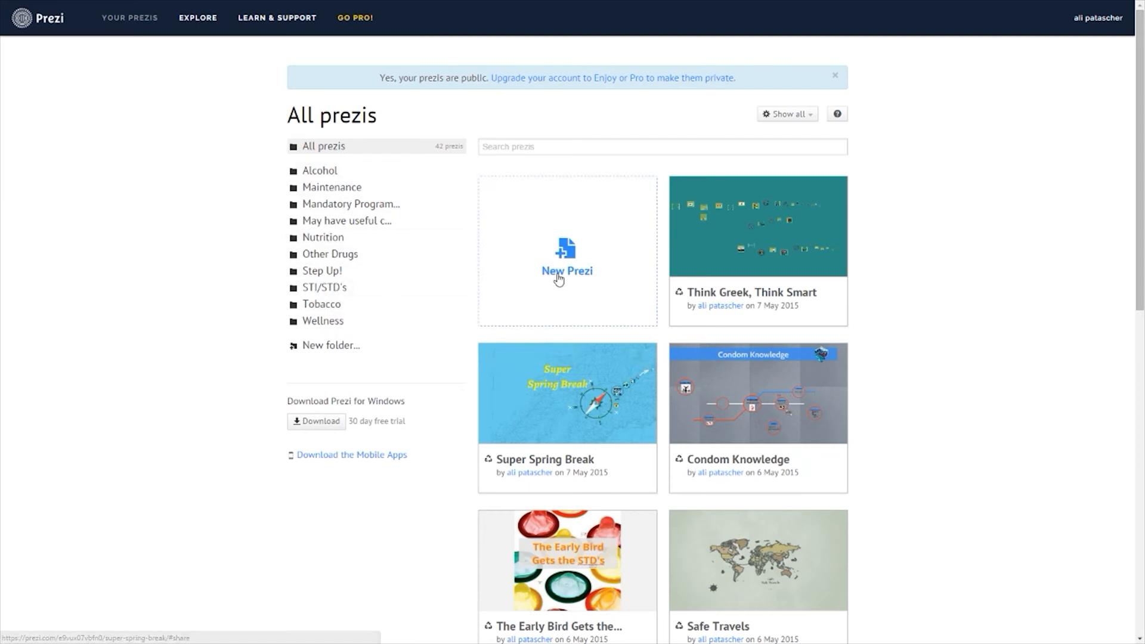
click(573, 259)
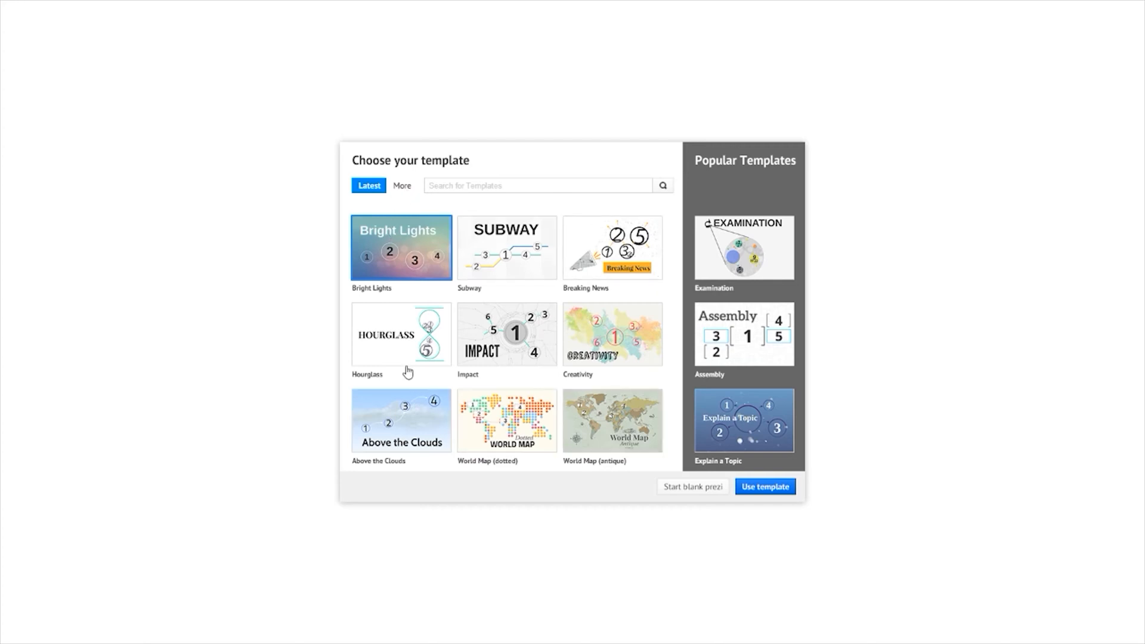
click(403, 187)
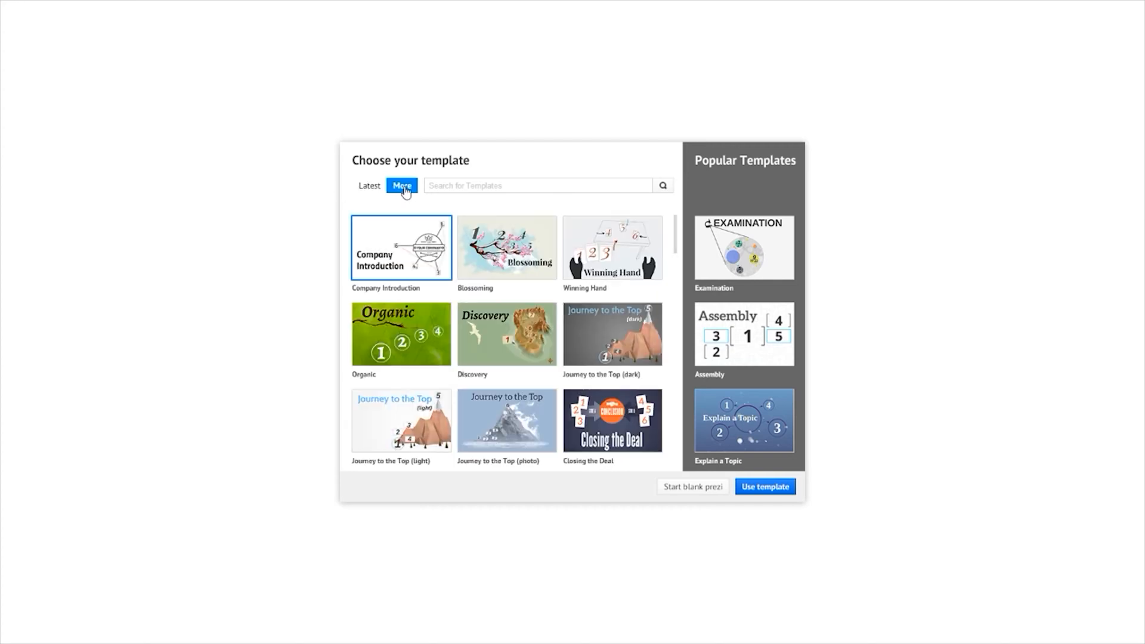
drag(677, 241, 685, 317)
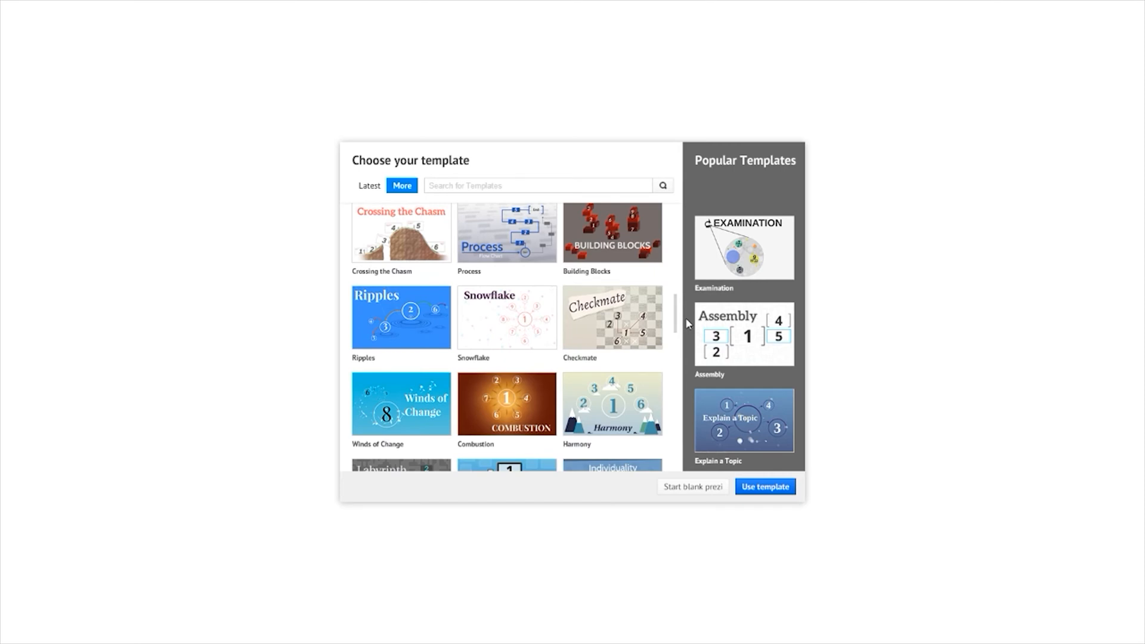
drag(685, 317, 687, 446)
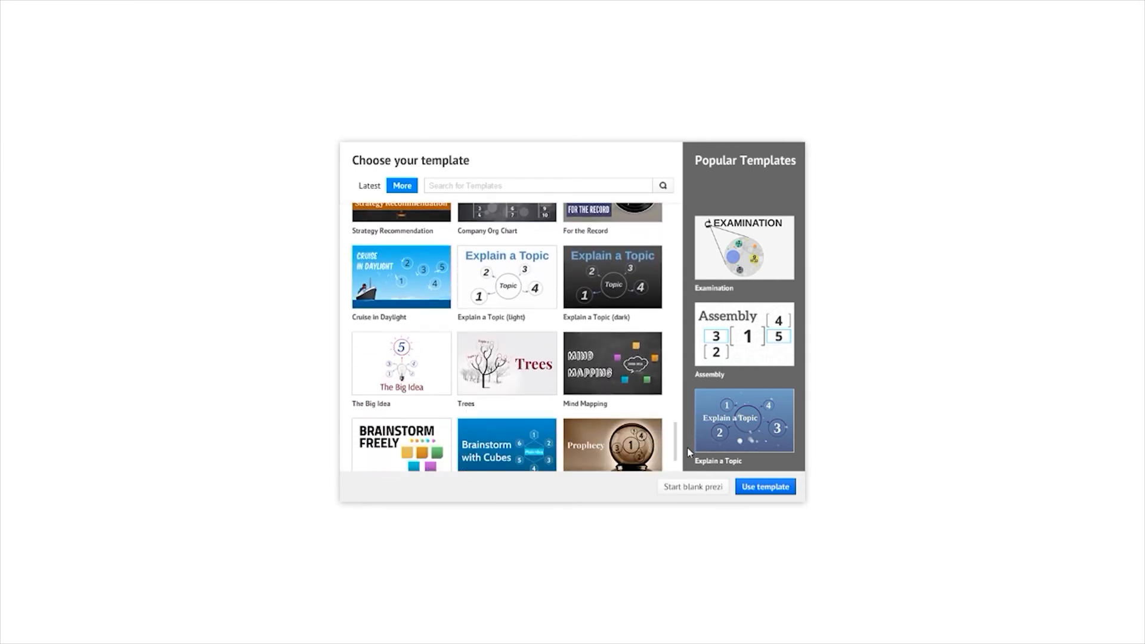
click(632, 379)
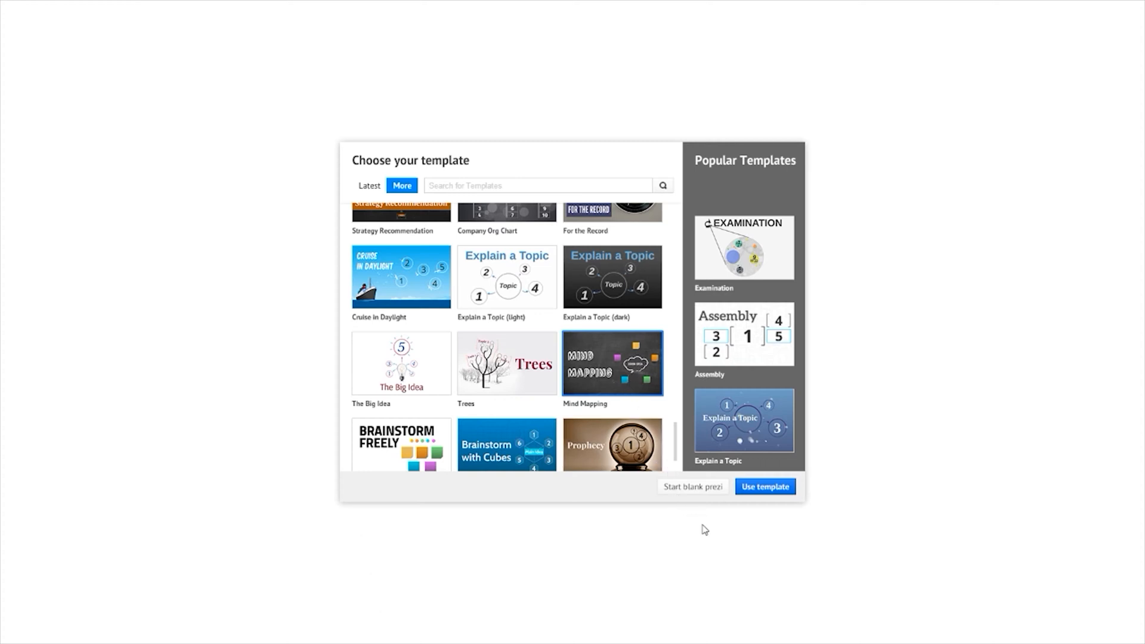
click(767, 488)
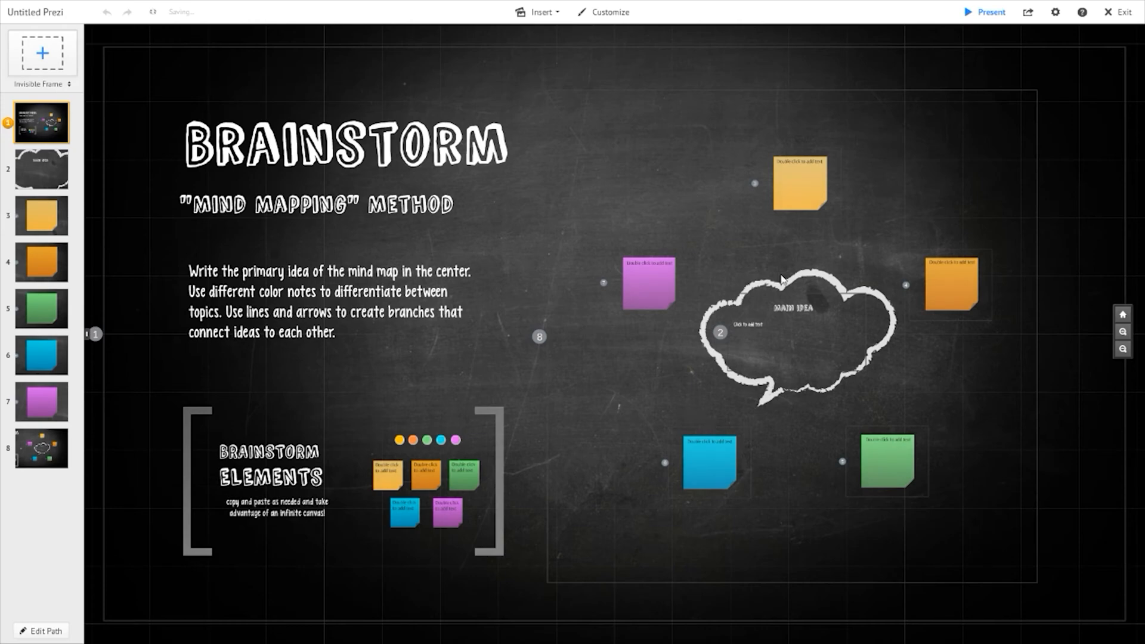
- Explore the template canvas by zooming in and out around the brainstorm layout
scroll(686, 227, down, 3)
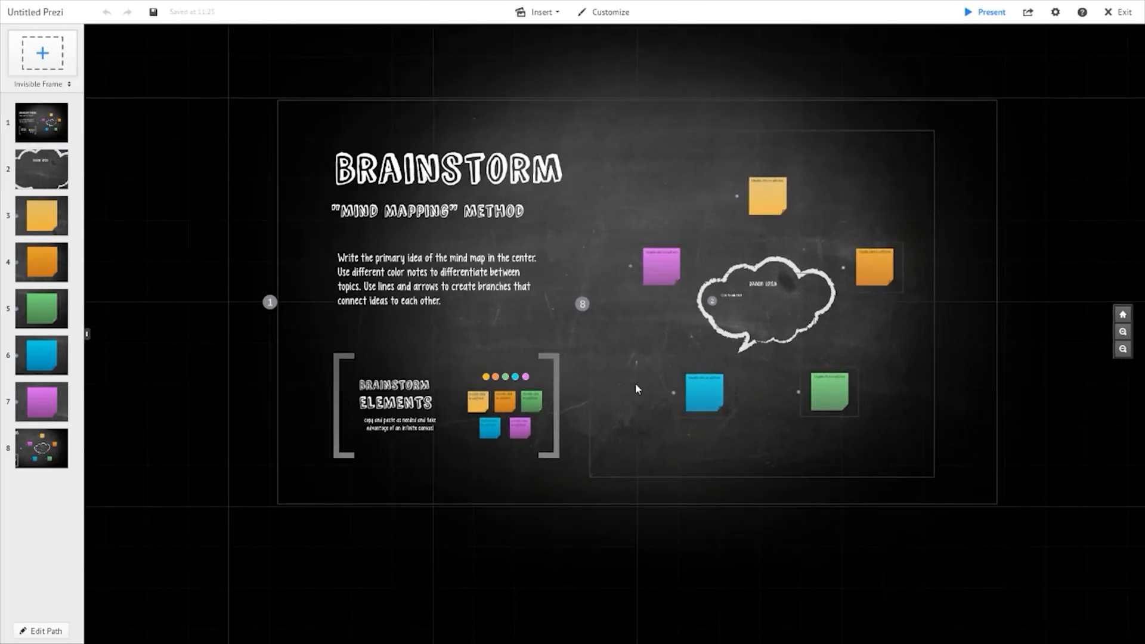
scroll(451, 320, up, 4)
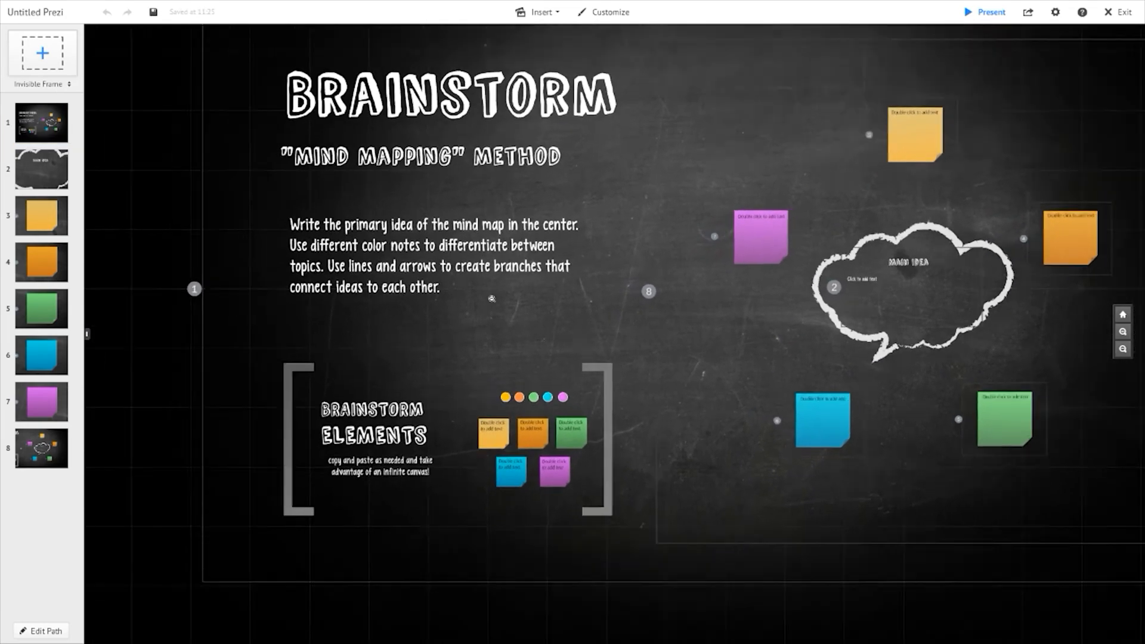
scroll(507, 300, down, 3)
scroll(770, 332, down, 3)
scroll(850, 341, up, 5)
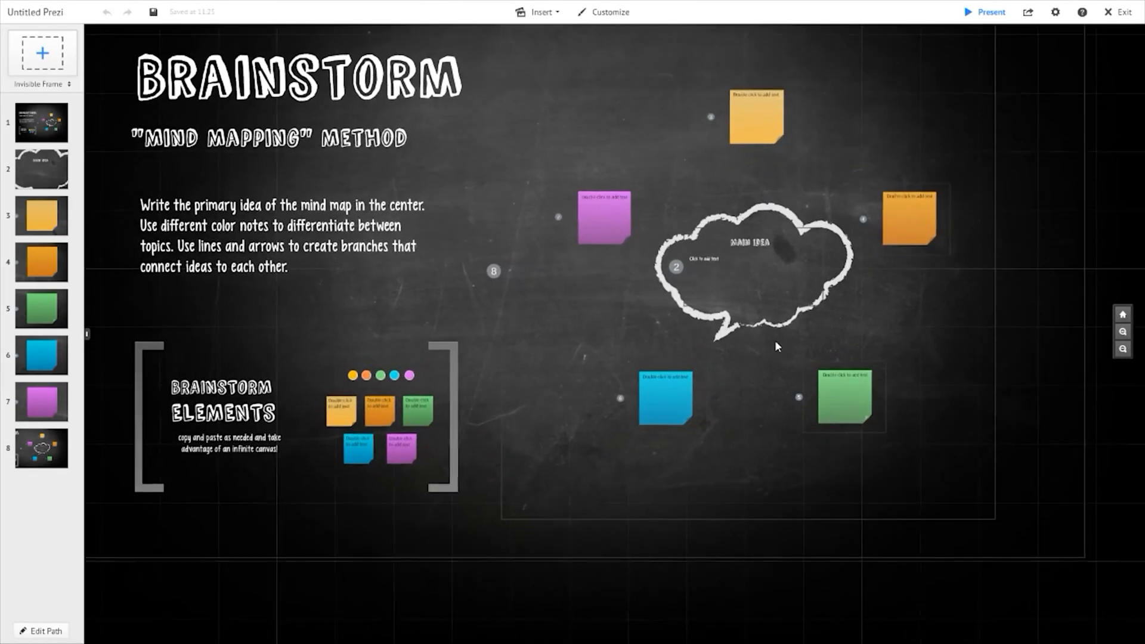
scroll(767, 340, down, 2)
scroll(744, 338, down, 2)
scroll(638, 301, up, 5)
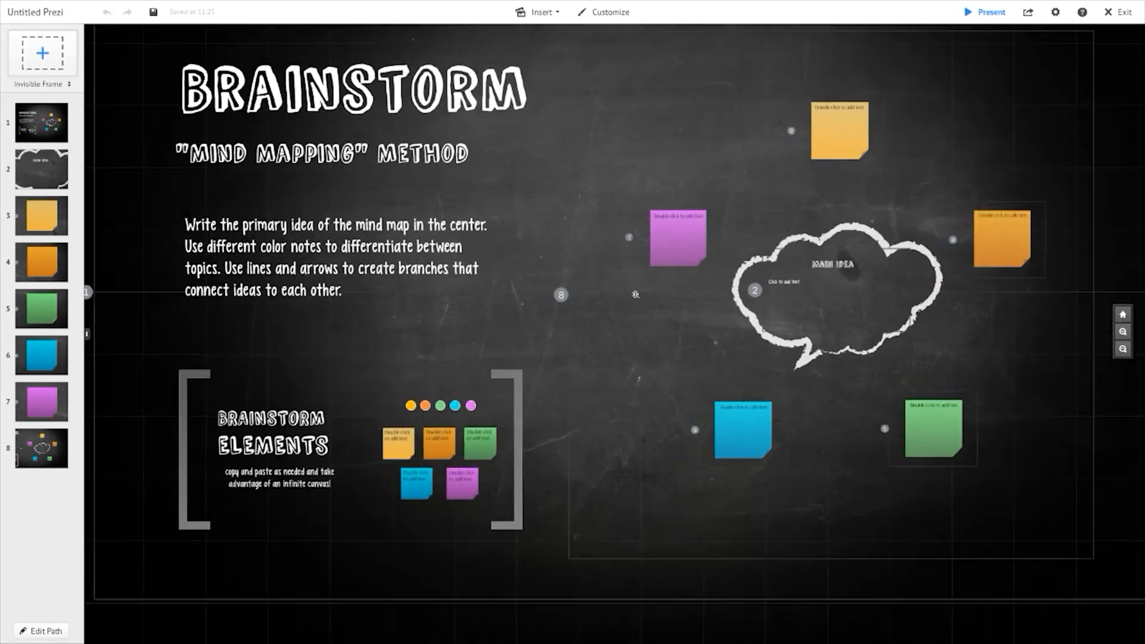
scroll(637, 301, down, 4)
scroll(761, 324, up, 5)
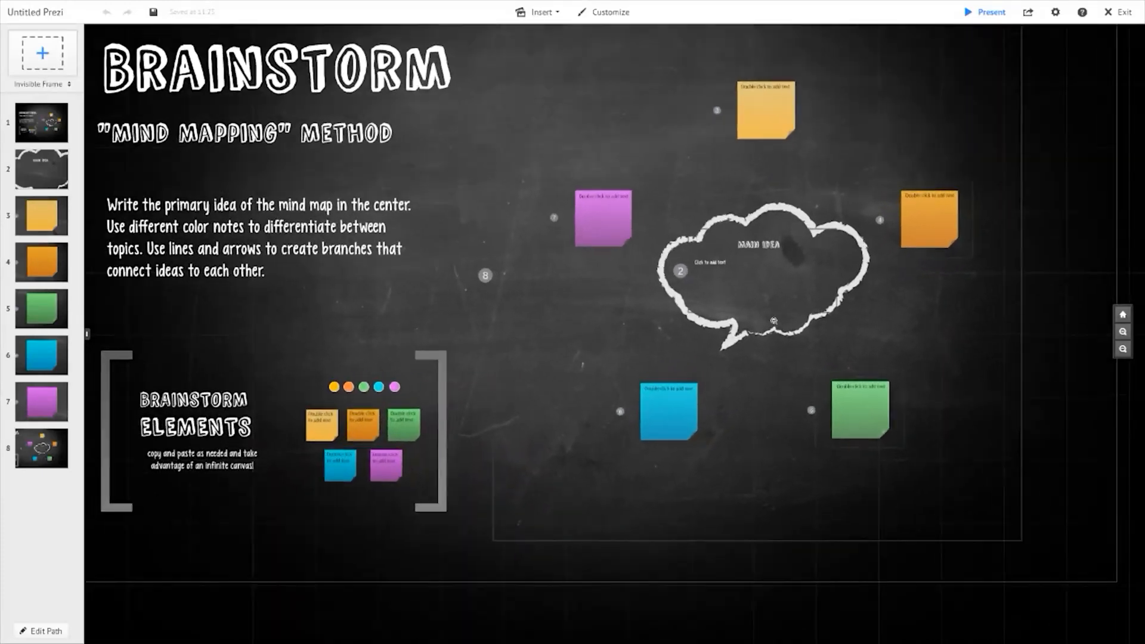
scroll(762, 324, down, 4)
click(1124, 349)
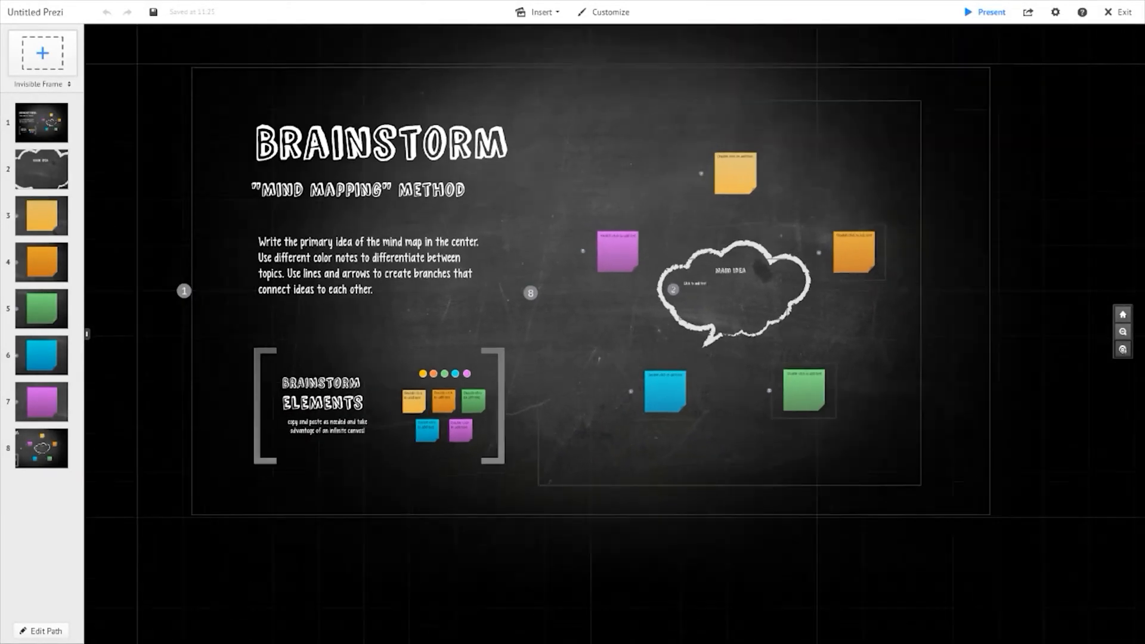
click(1123, 333)
click(1124, 332)
click(1123, 332)
click(1124, 332)
click(1123, 349)
click(1124, 349)
click(1124, 349)
click(1124, 349)
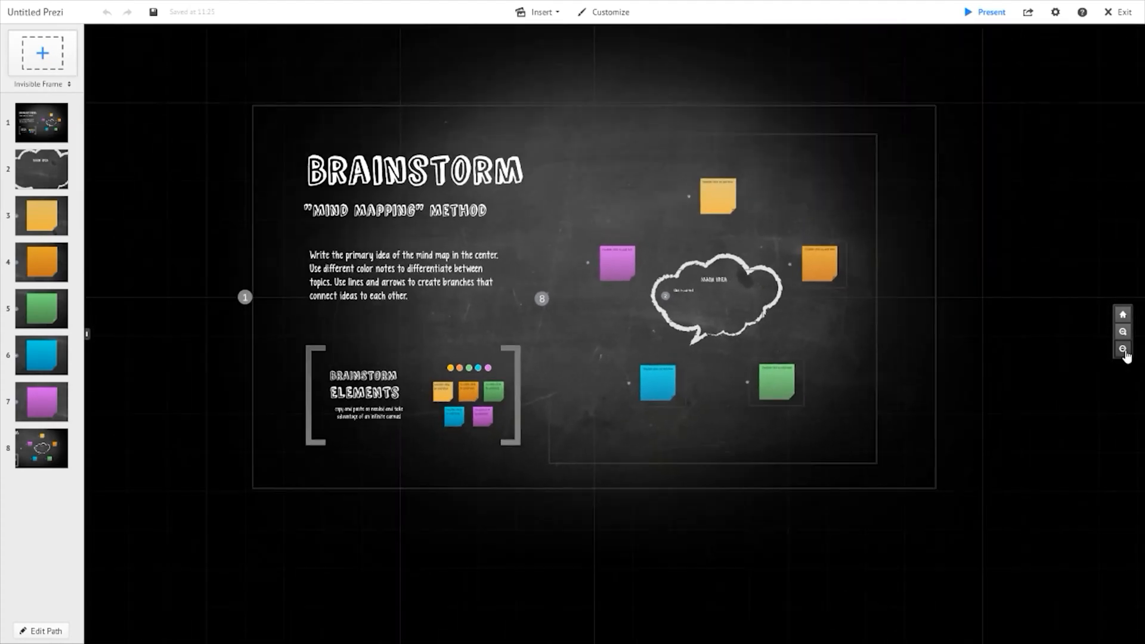
- Pan across the canvas and nudge the mind-map frame slightly sideways
drag(983, 389, 673, 457)
drag(732, 427, 1002, 92)
drag(725, 201, 715, 372)
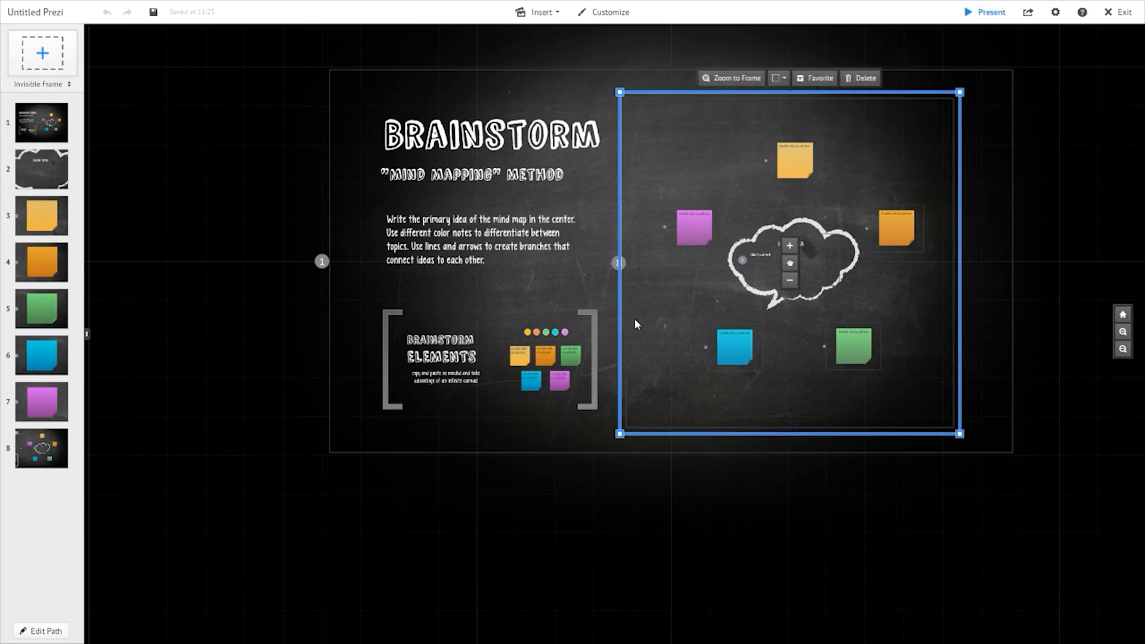
mouse_move(629, 286)
mouse_down()
mouse_move(707, 407)
mouse_move(643, 285)
mouse_up()
click(673, 476)
click(858, 525)
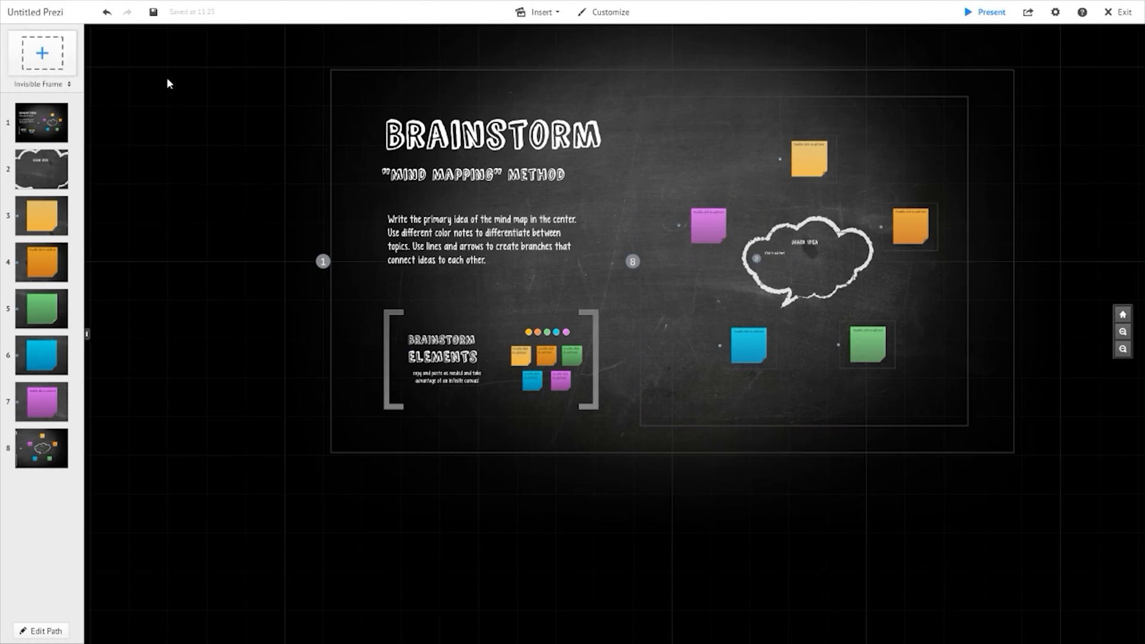
drag(187, 95, 135, 203)
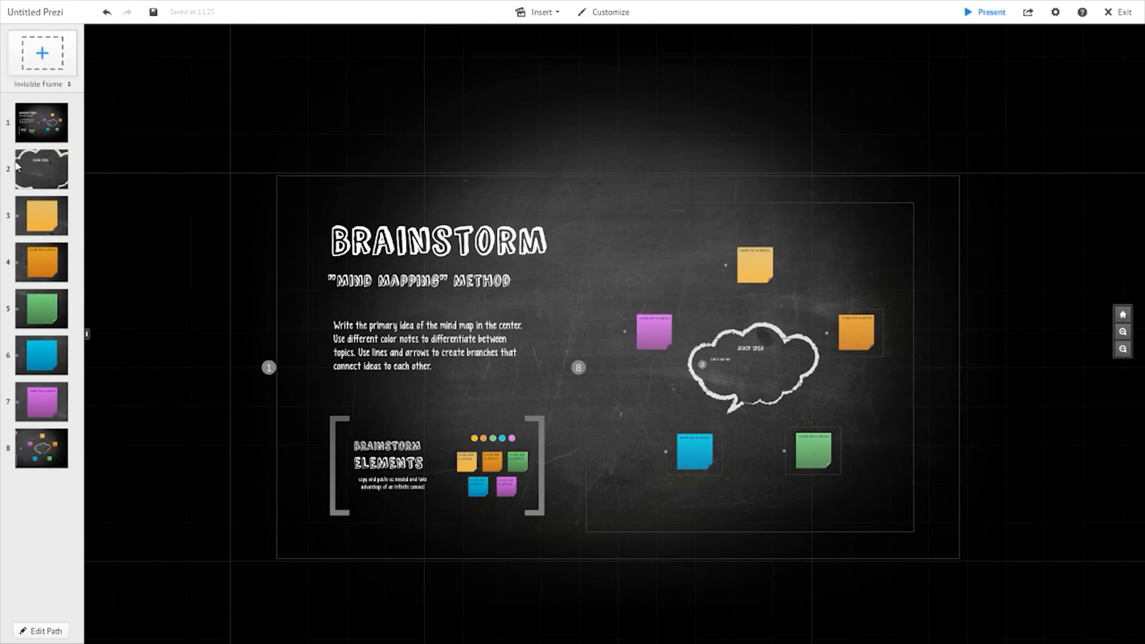
- In the Main Idea cloud path step, add the text "Add our main point and discuss it a bit here in text"
click(28, 132)
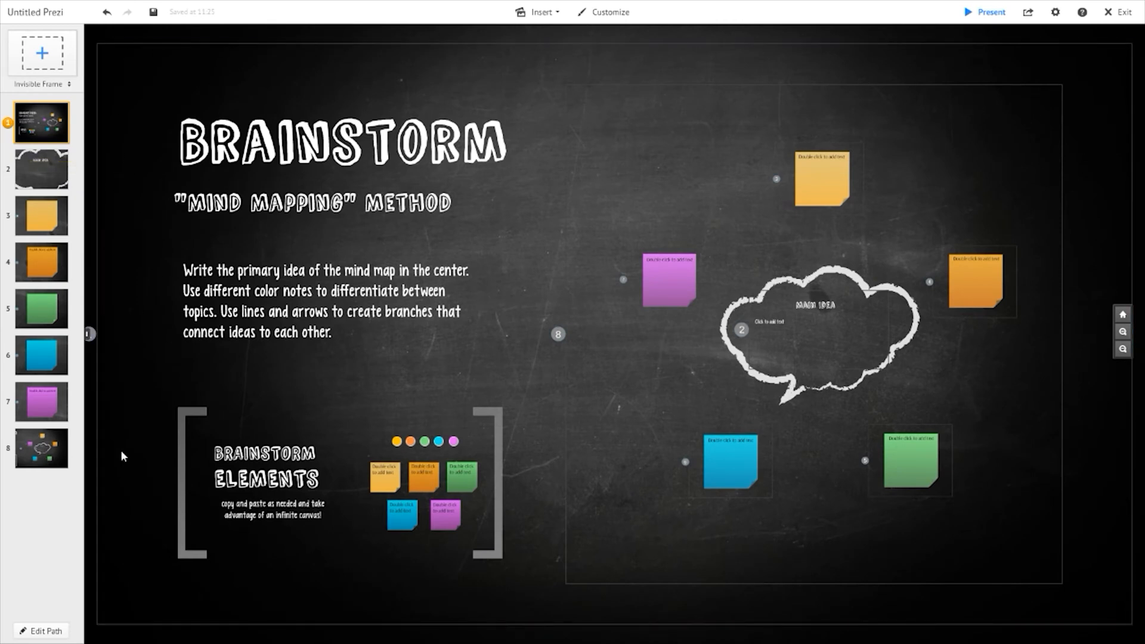
click(51, 184)
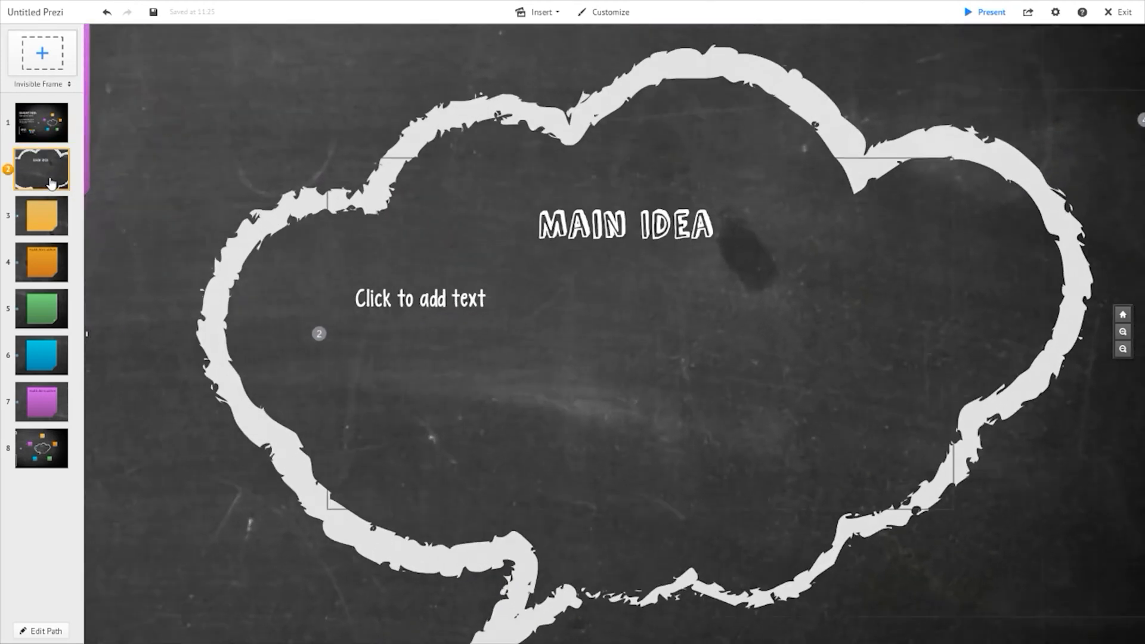
click(291, 277)
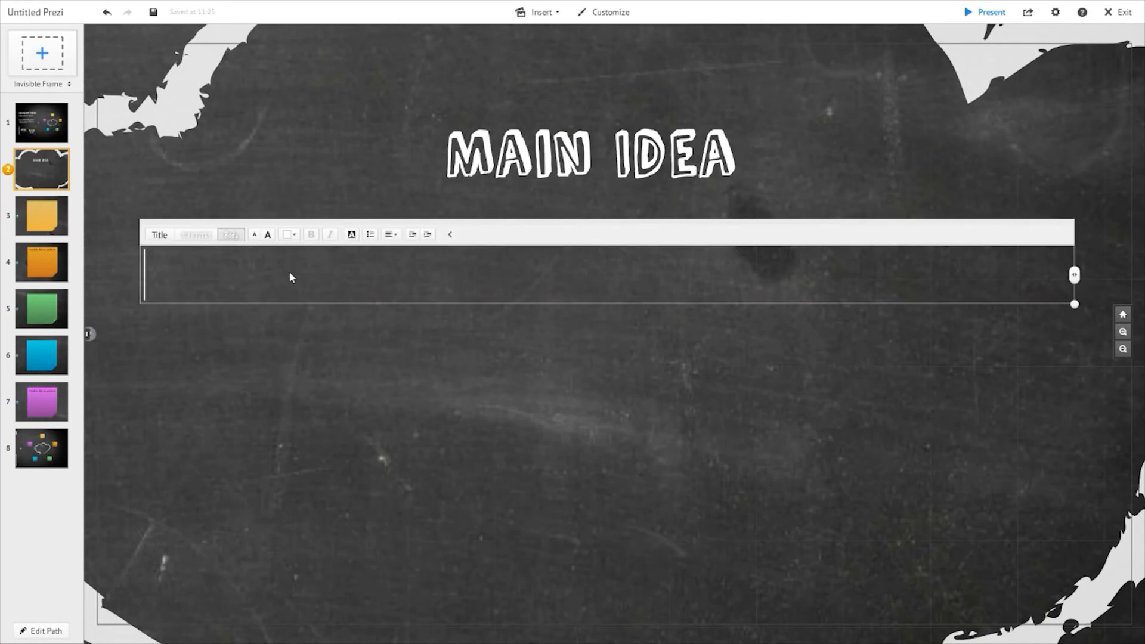
text(Add)
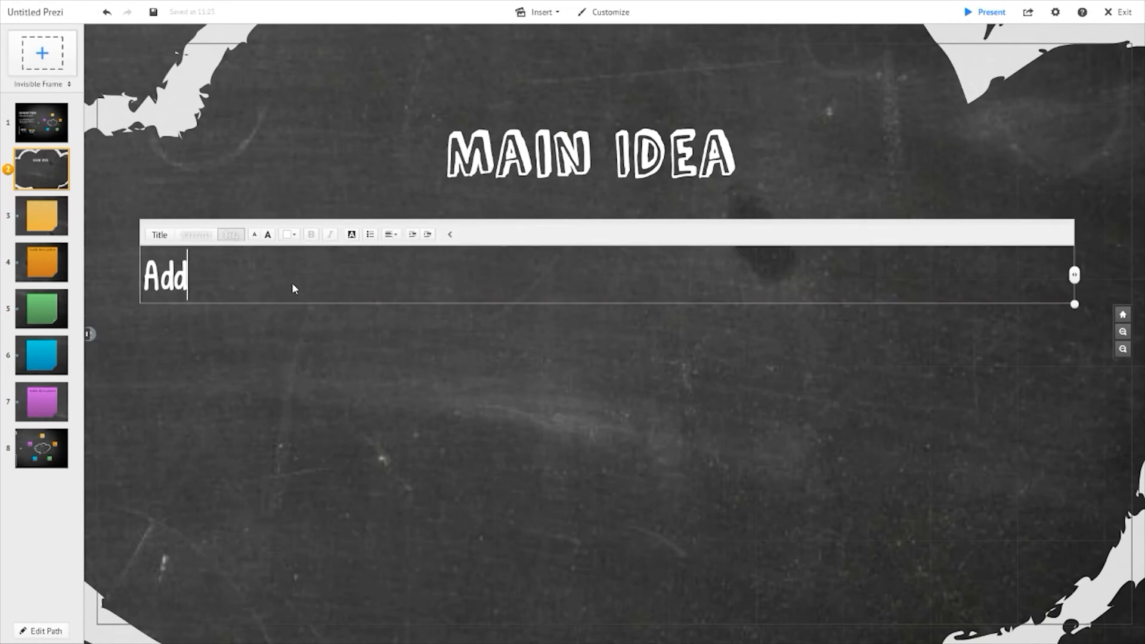
text( our main point and )
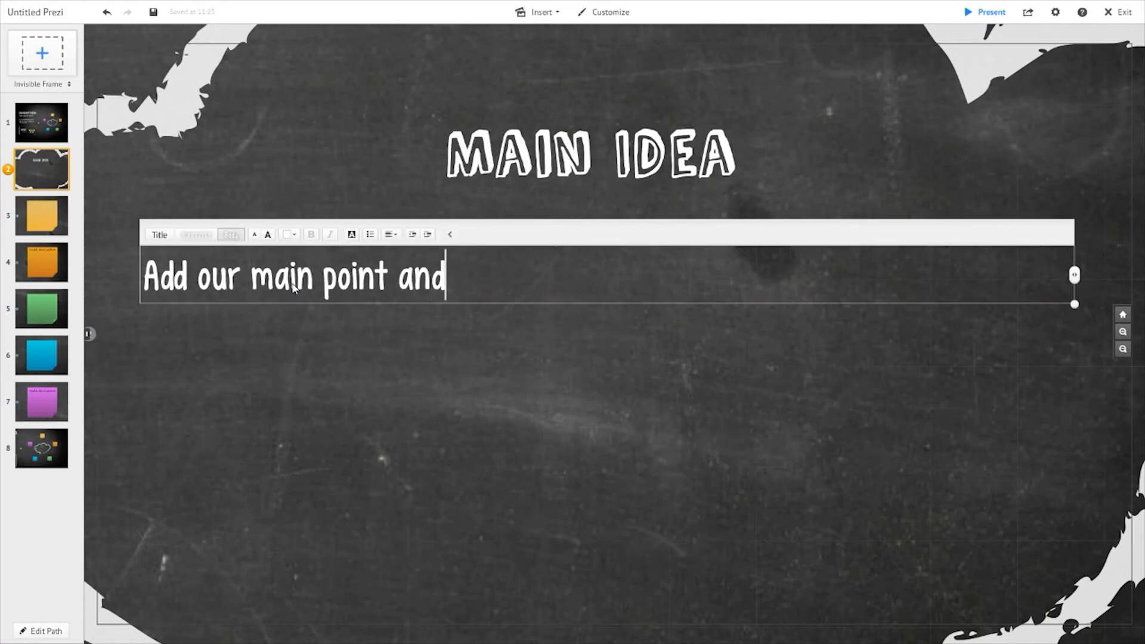
text(discuss )
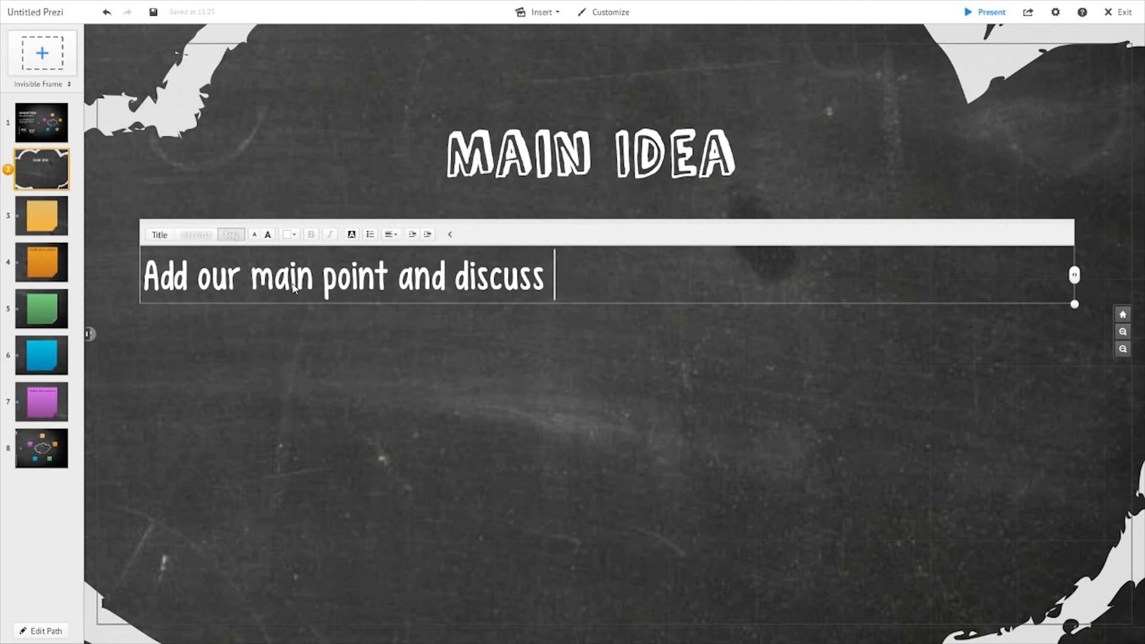
text(it a bit )
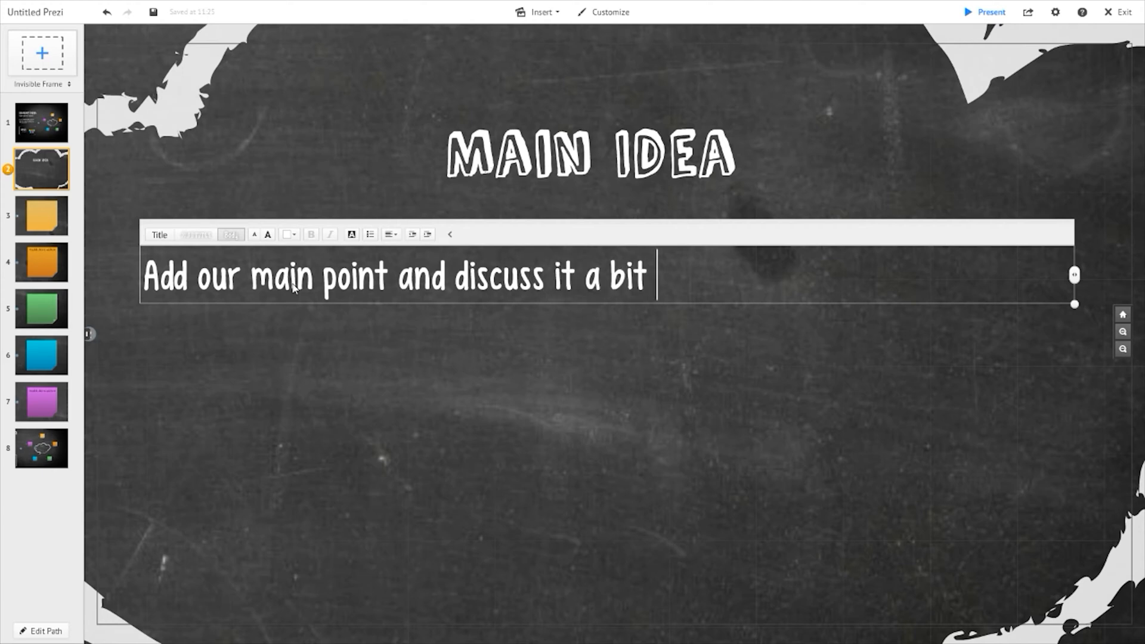
text(here in text)
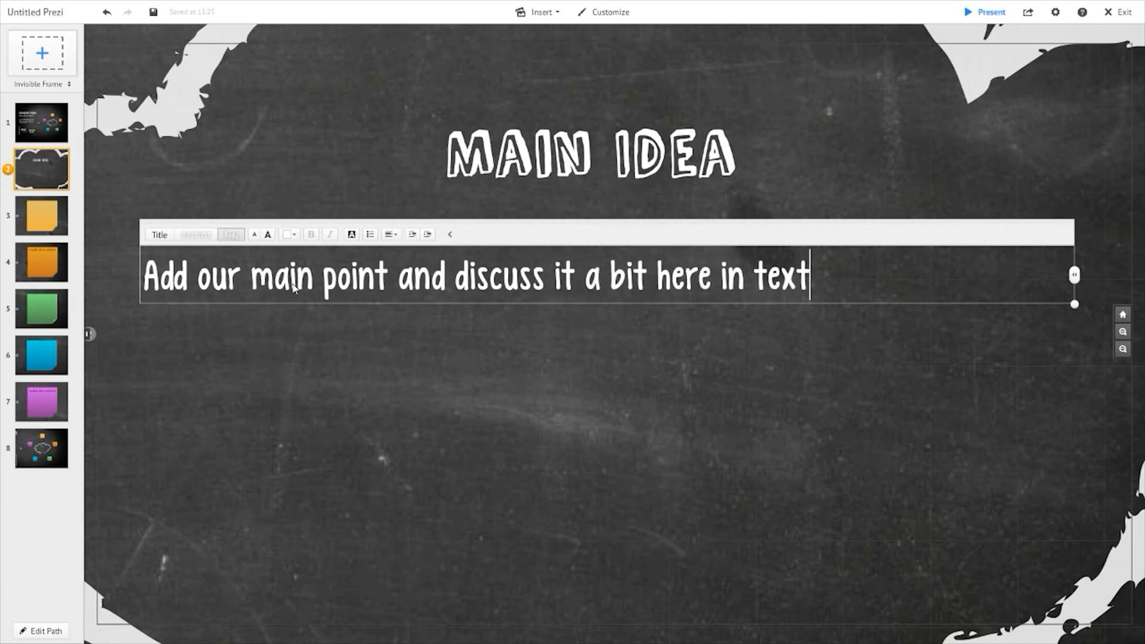
click(367, 382)
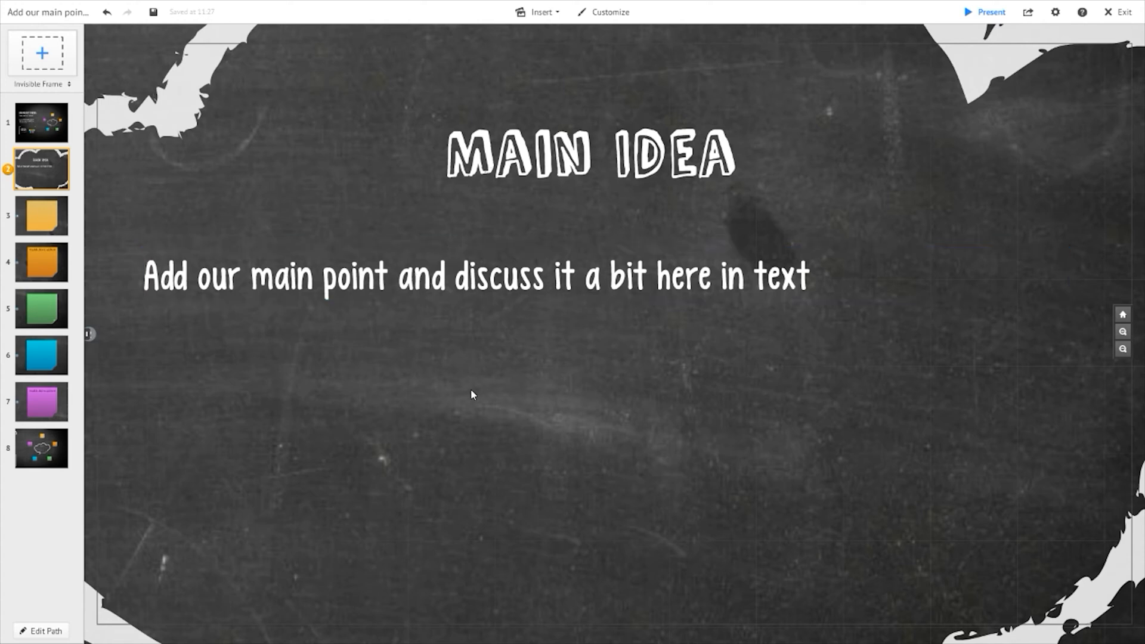
- Step through the path points in the sidebar to review each sticky note and the overview
scroll(603, 409, down, 3)
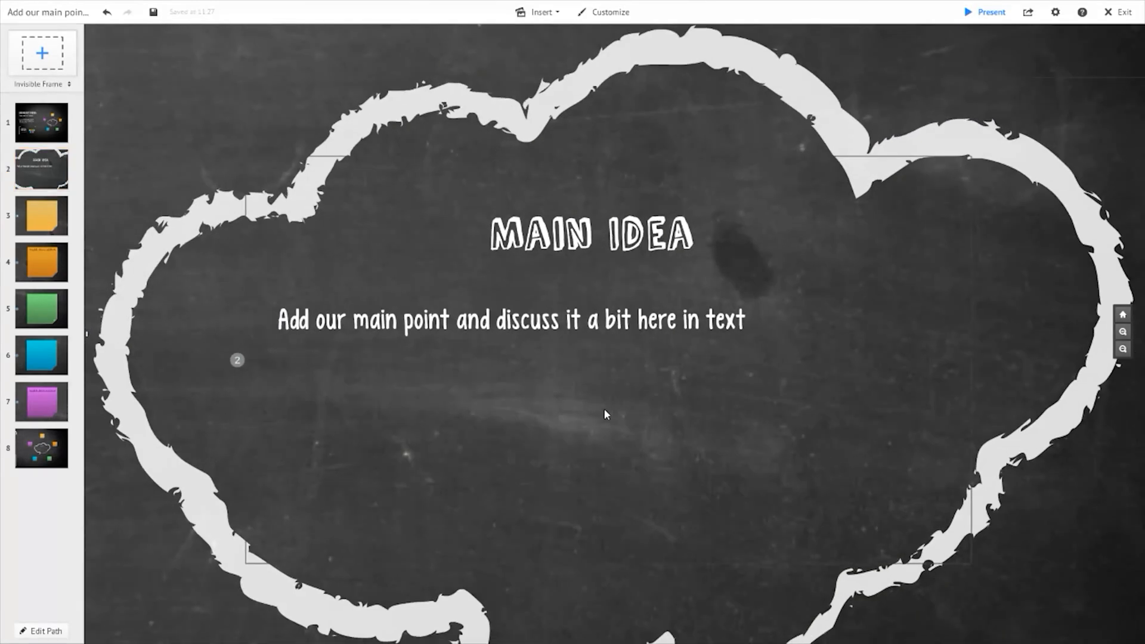
scroll(603, 408, up, 2)
scroll(760, 491, down, 4)
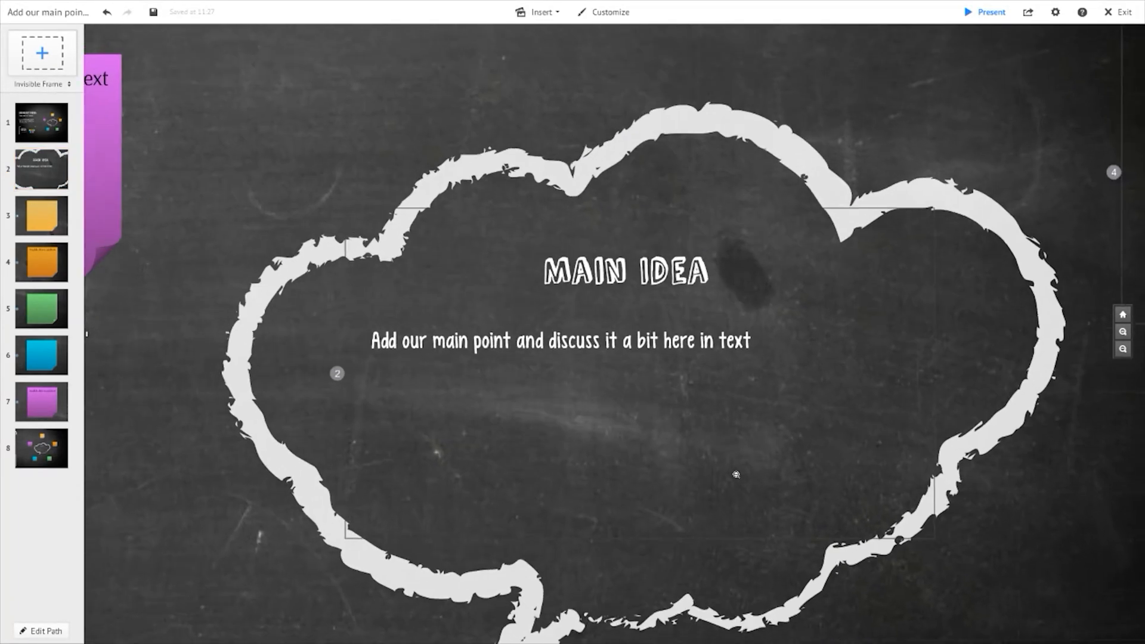
scroll(760, 491, down, 1)
scroll(656, 454, up, 3)
scroll(641, 441, down, 1)
scroll(641, 441, down, 2)
click(54, 182)
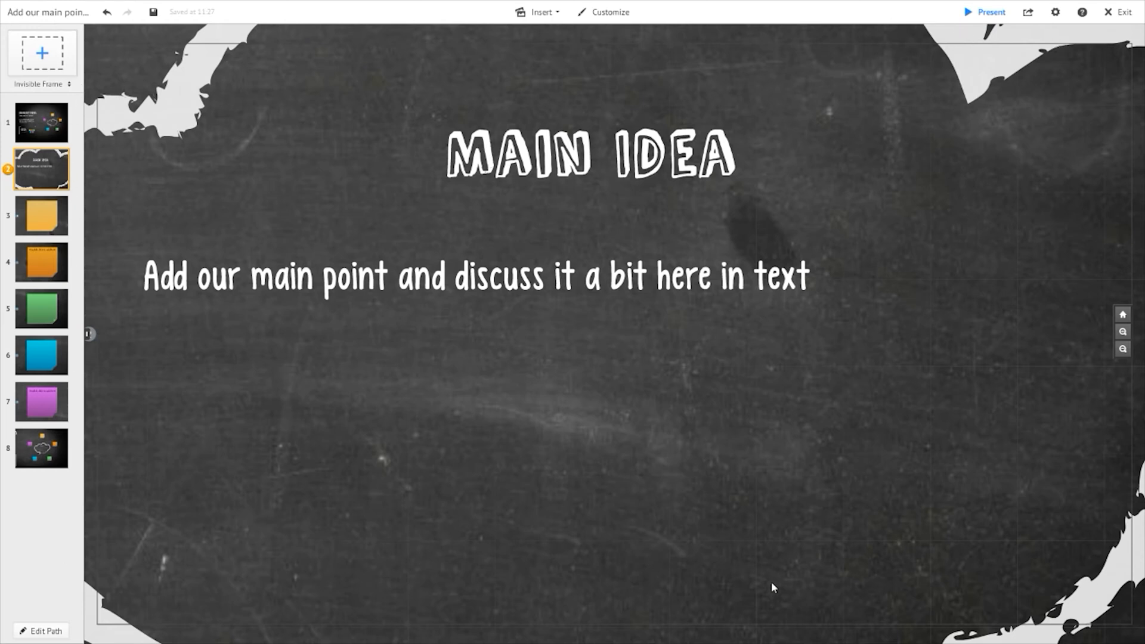
click(45, 222)
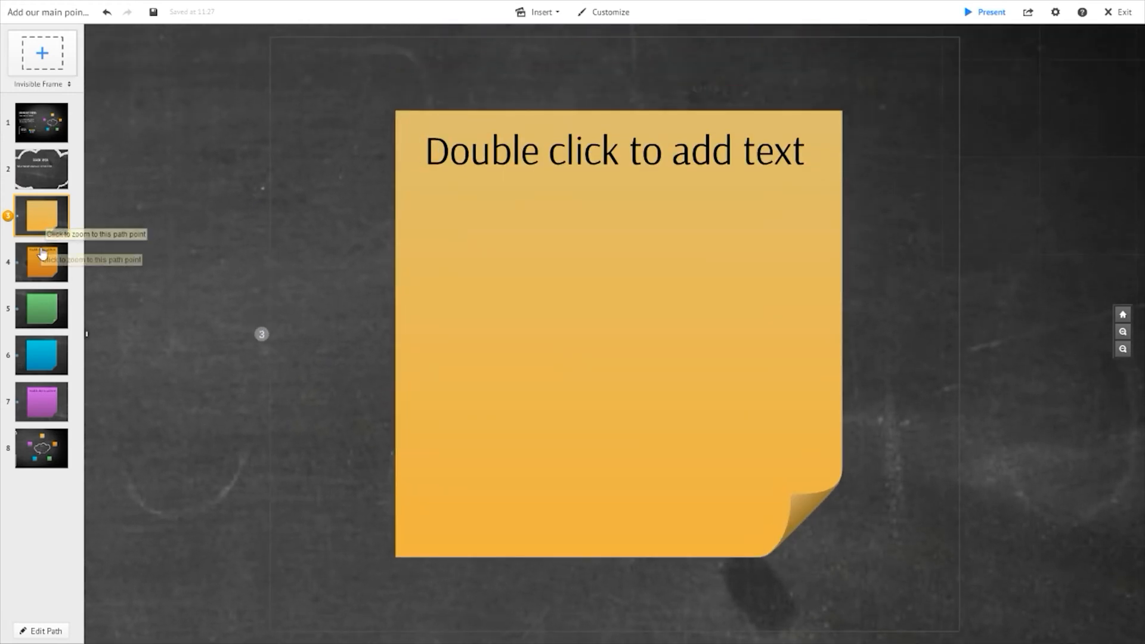
click(42, 255)
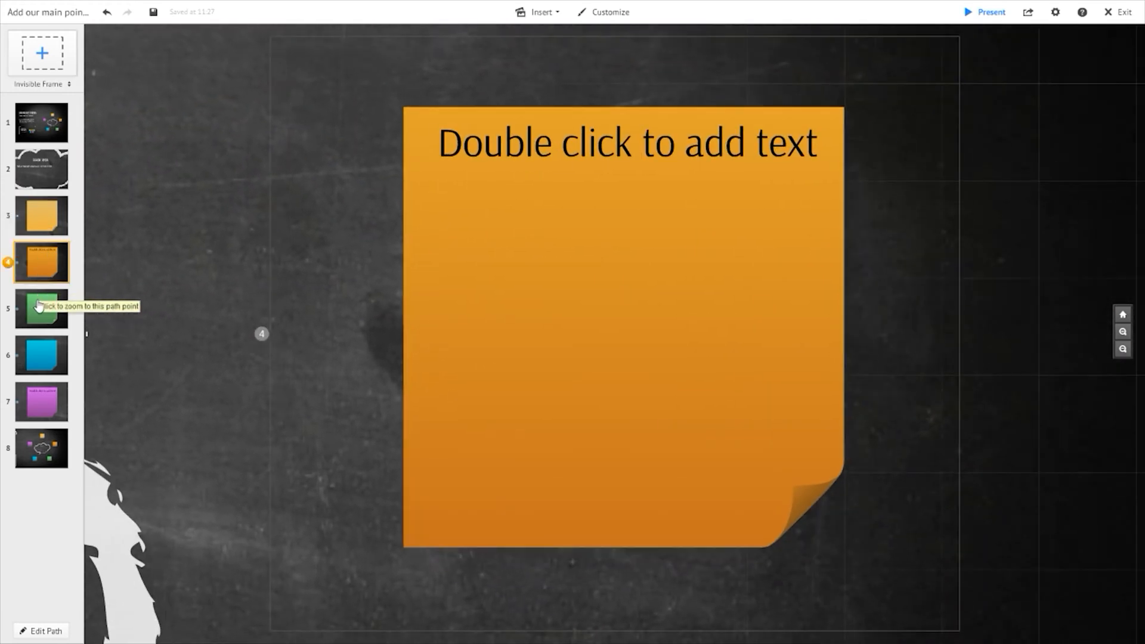
click(38, 306)
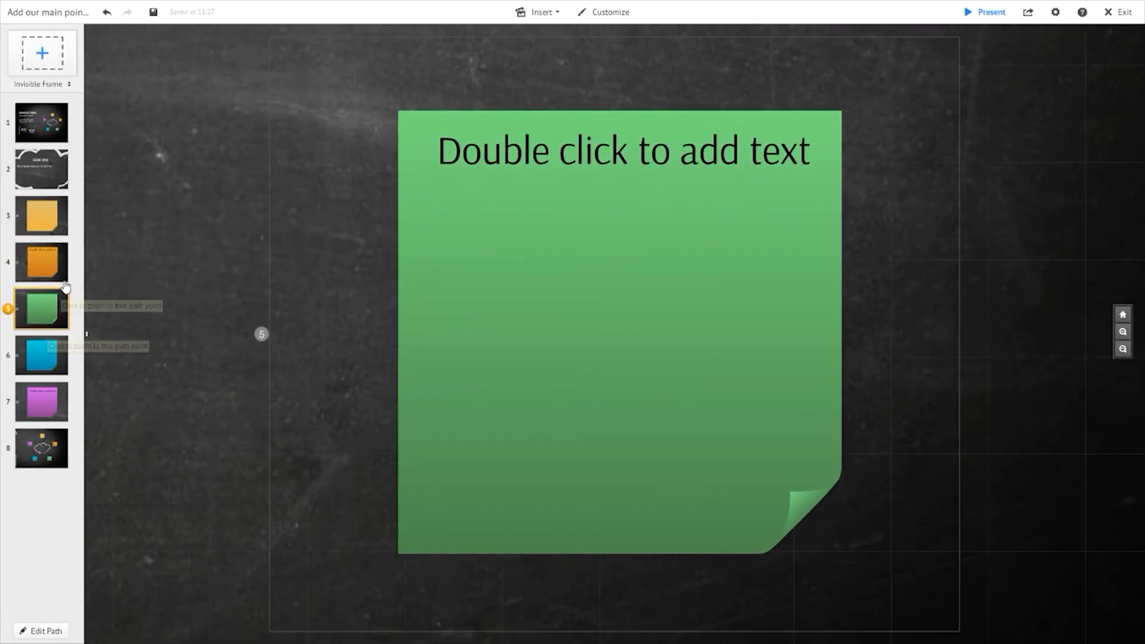
click(60, 119)
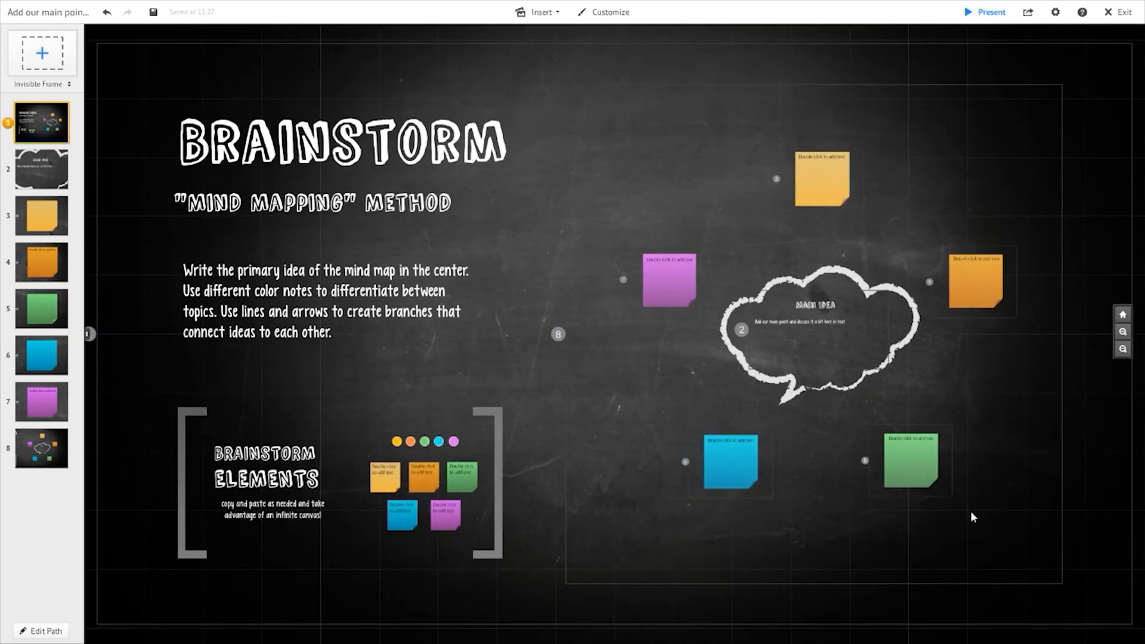
- Move the blue sticky note's frame to the right, directly beneath the Main Idea cloud
scroll(997, 478, up, 5)
click(399, 464)
click(461, 459)
drag(497, 464, 669, 448)
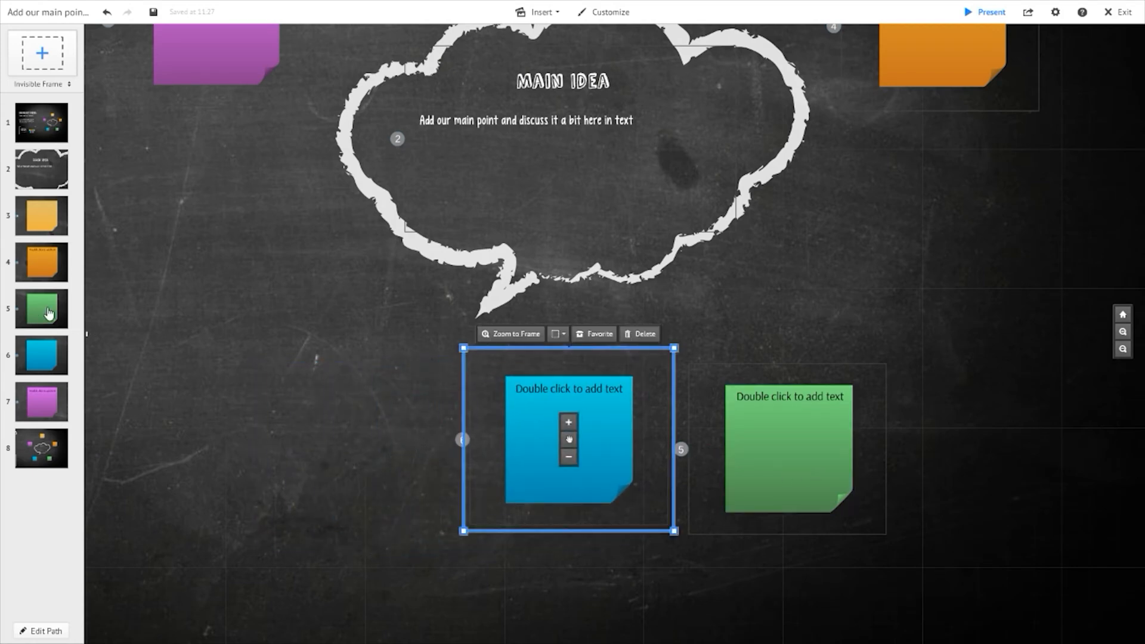
- Nudge the blue sticky note right and the green sticky note left so the two sit closer together
click(49, 314)
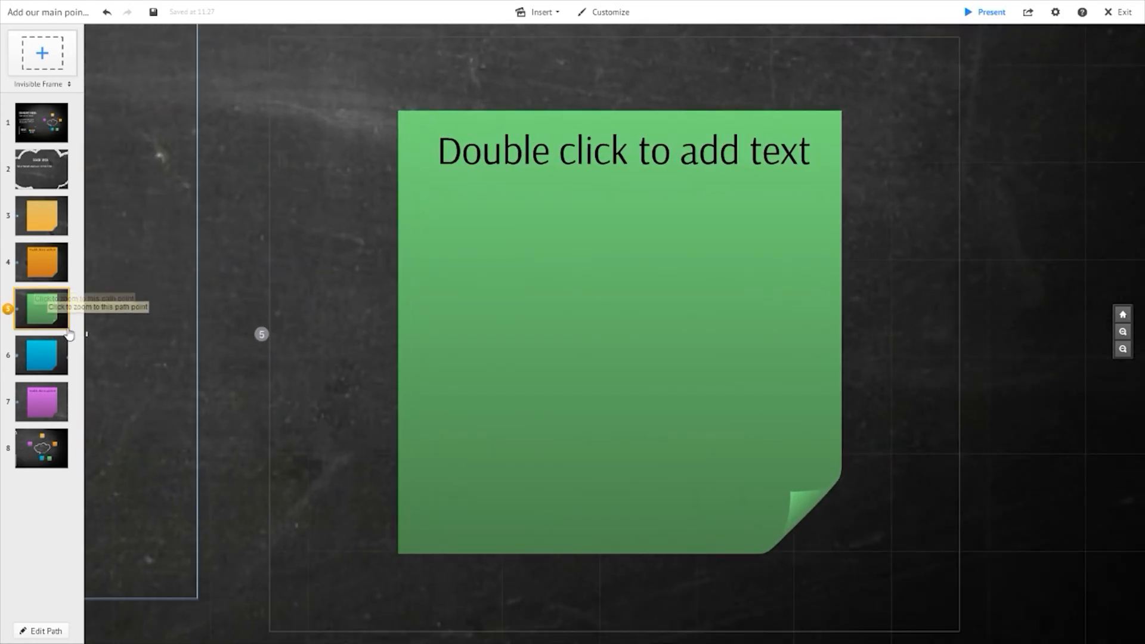
scroll(259, 382, down, 5)
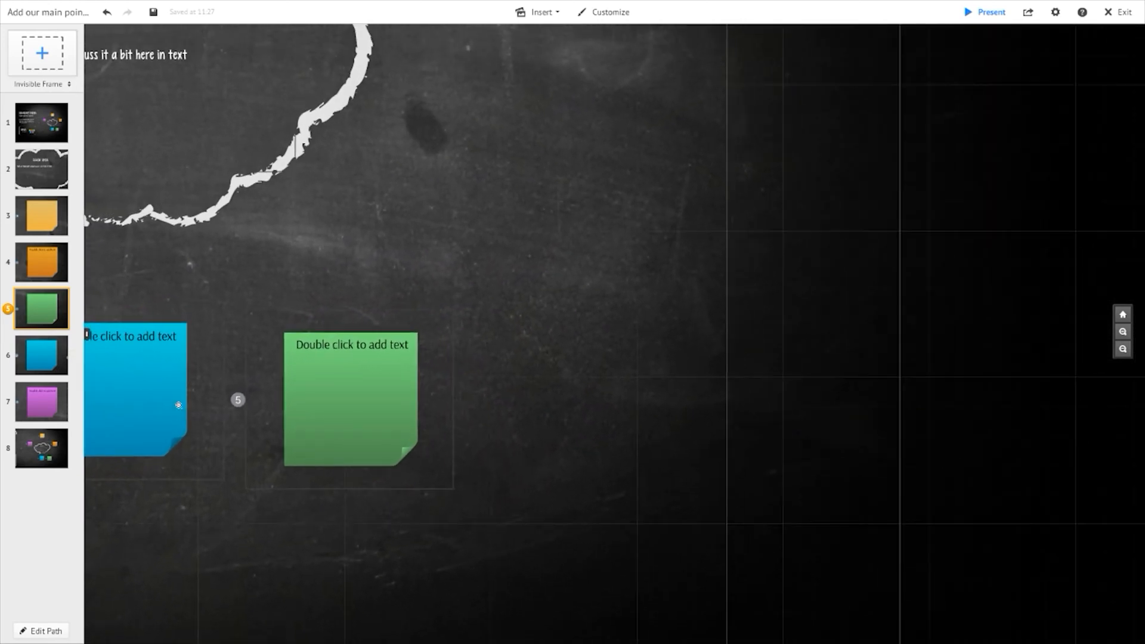
click(178, 405)
mouse_move(178, 401)
mouse_down()
mouse_move(210, 407)
mouse_move(184, 402)
mouse_up()
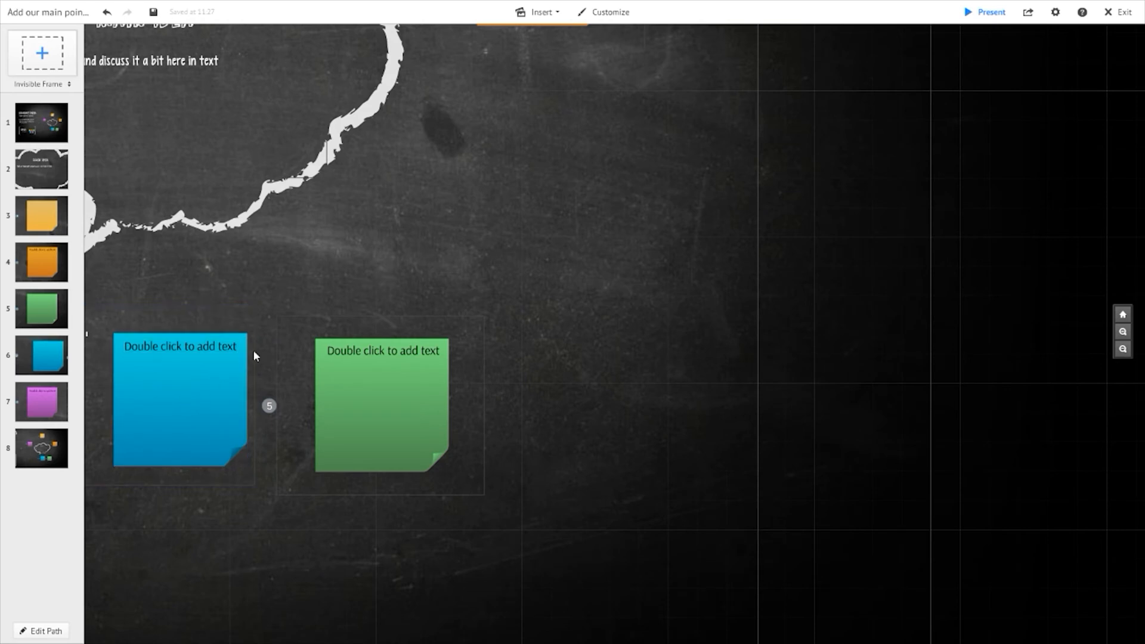
click(246, 329)
mouse_move(260, 374)
mouse_down()
mouse_move(294, 380)
mouse_move(273, 378)
mouse_up()
click(361, 389)
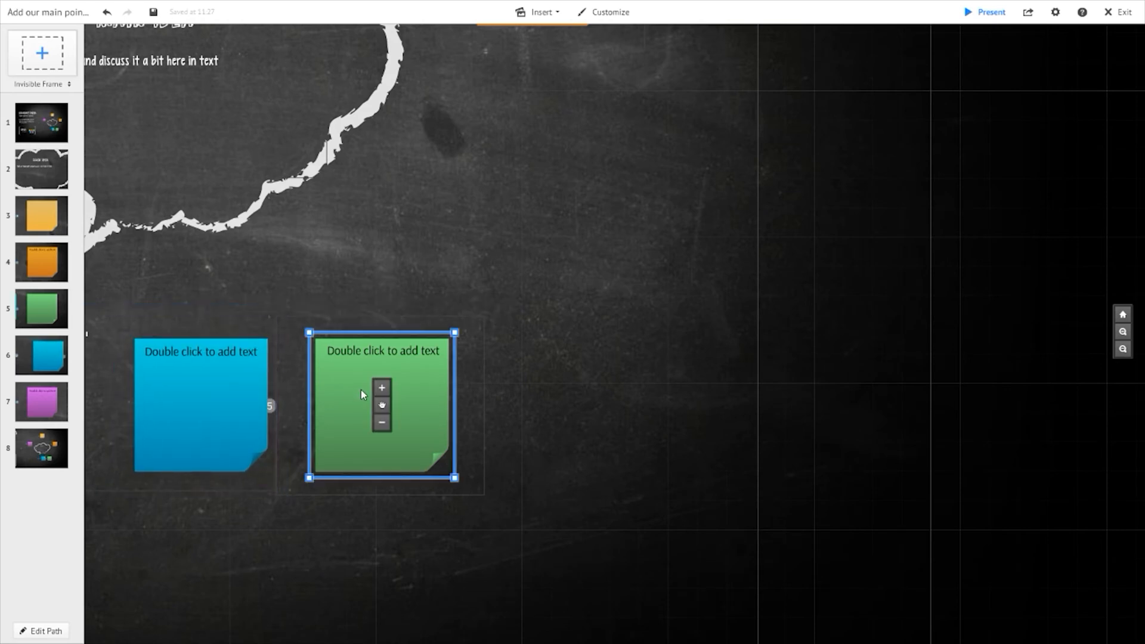
drag(350, 385, 320, 385)
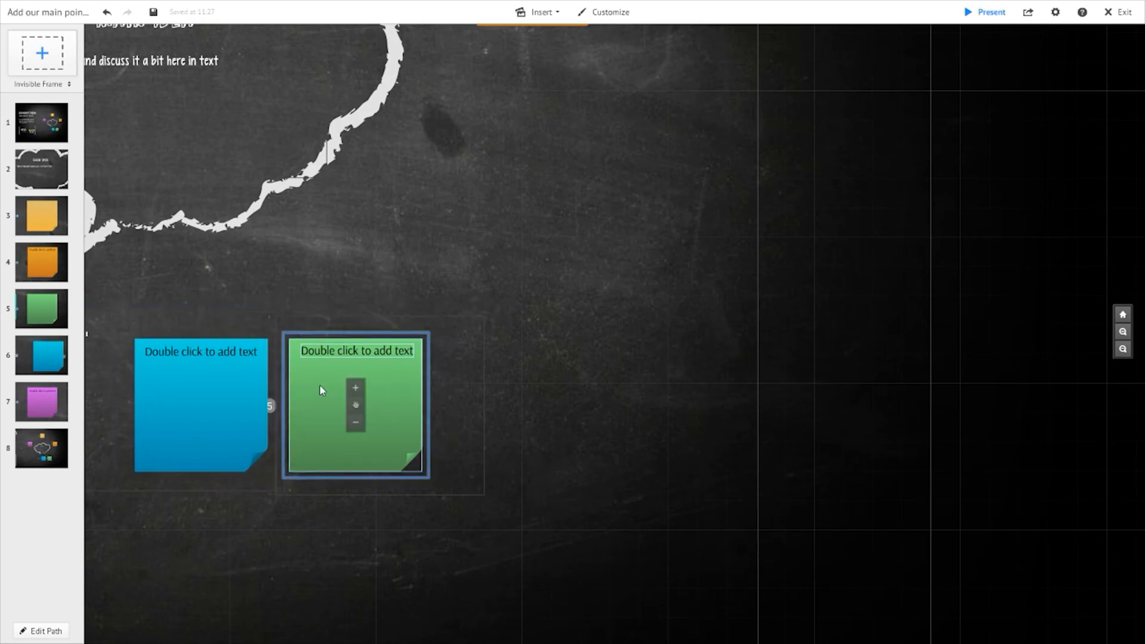
click(484, 401)
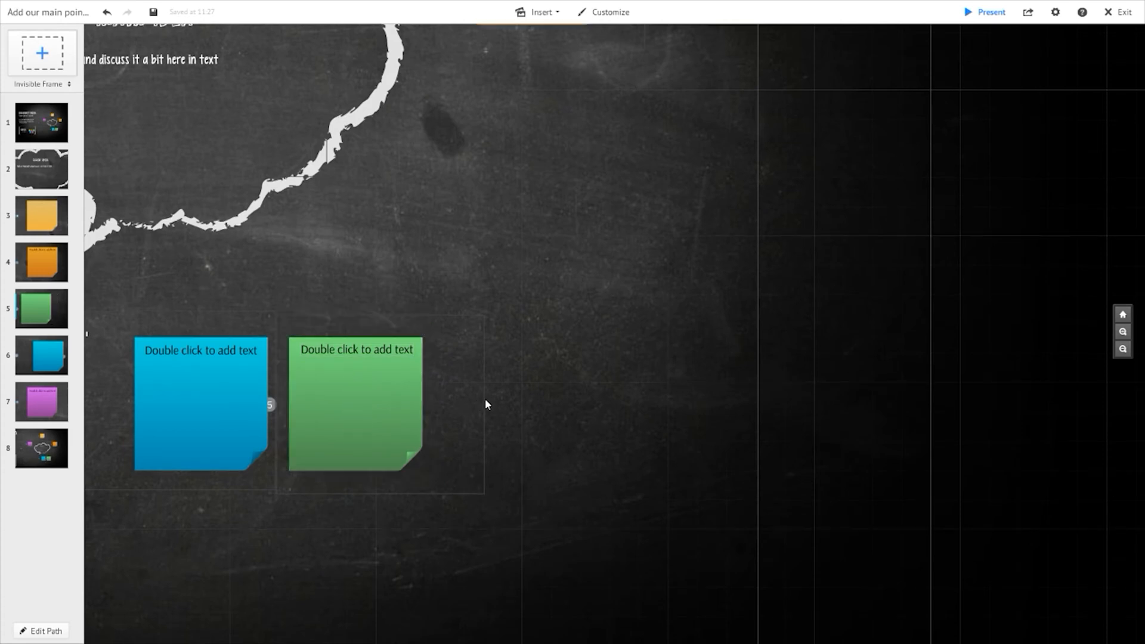
click(481, 349)
drag(489, 349, 430, 352)
- Zoom into the green note's path point and back out to the overview to check the note layout
click(44, 308)
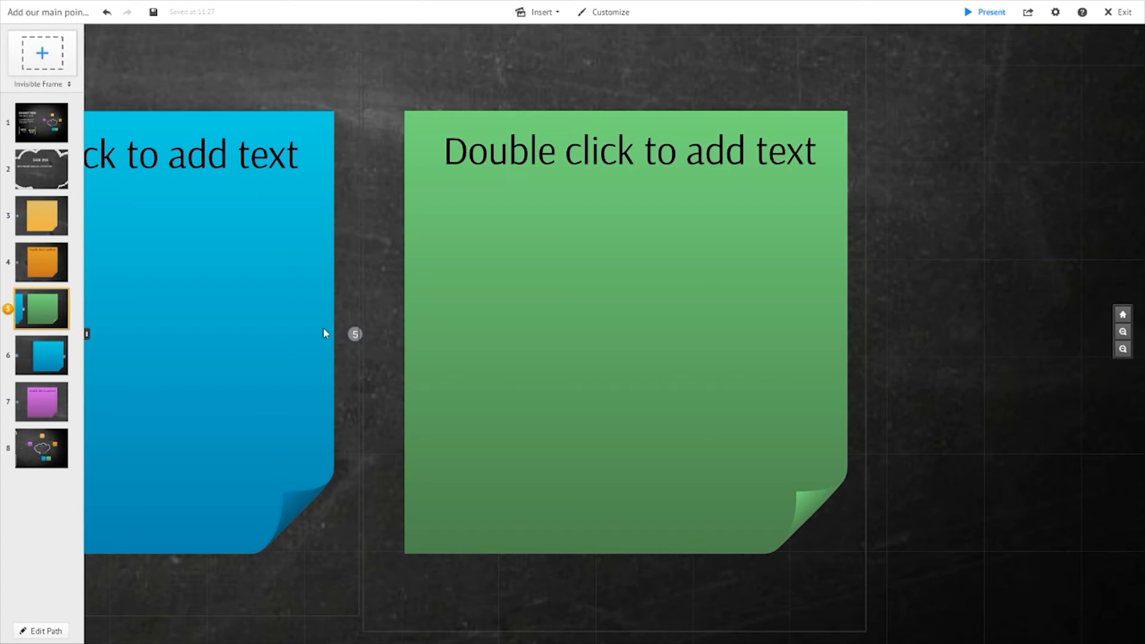
right_click(312, 168)
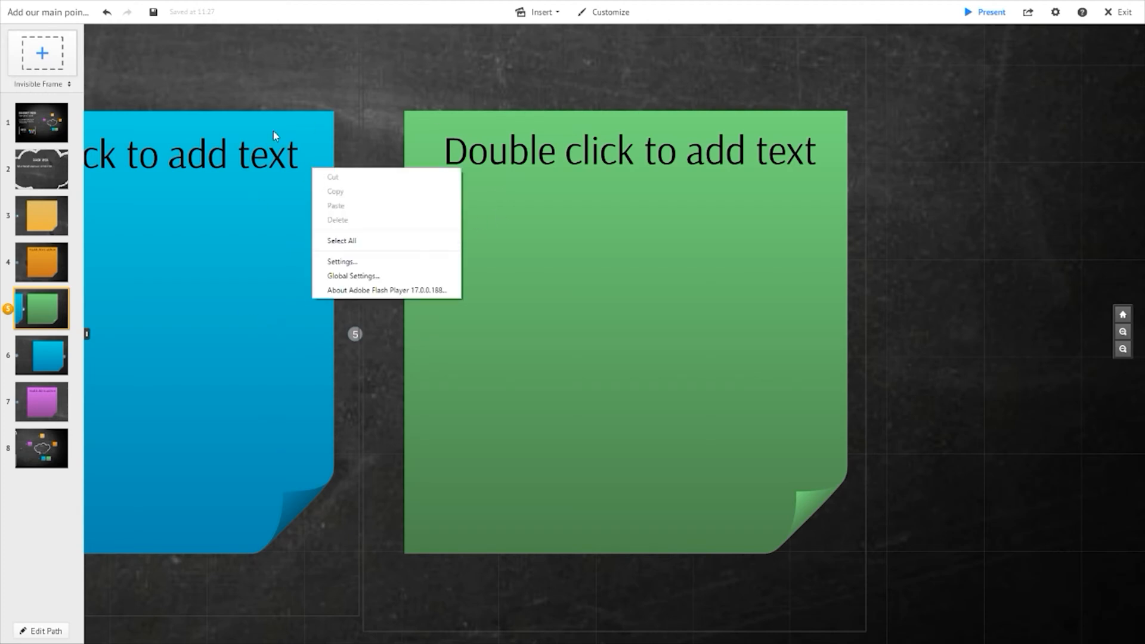
click(275, 87)
click(360, 179)
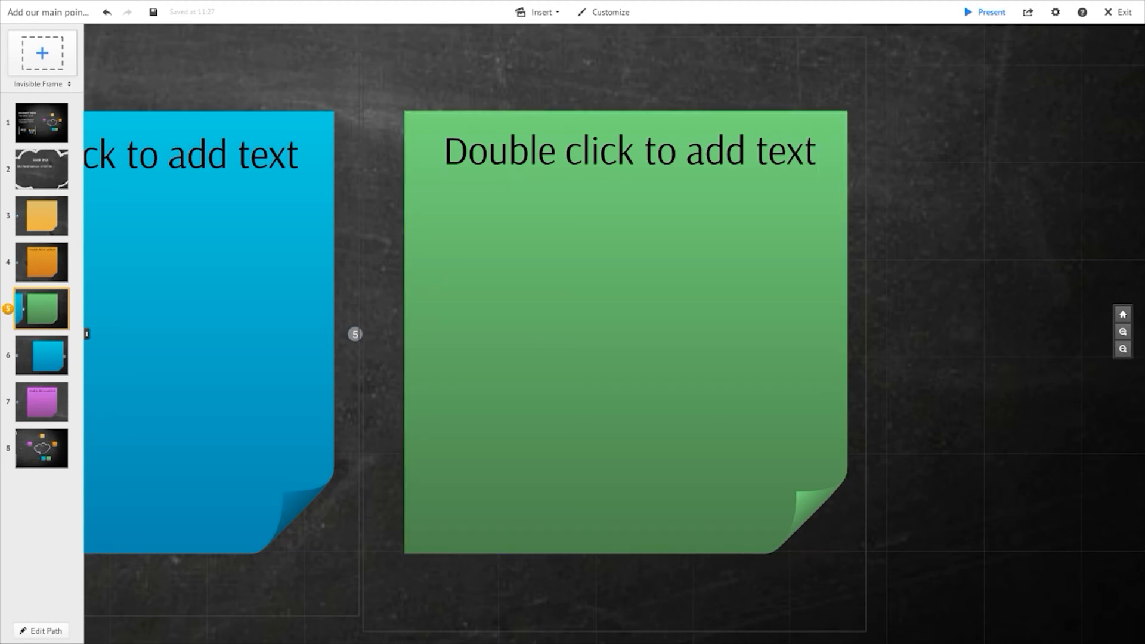
scroll(529, 266, down, 2)
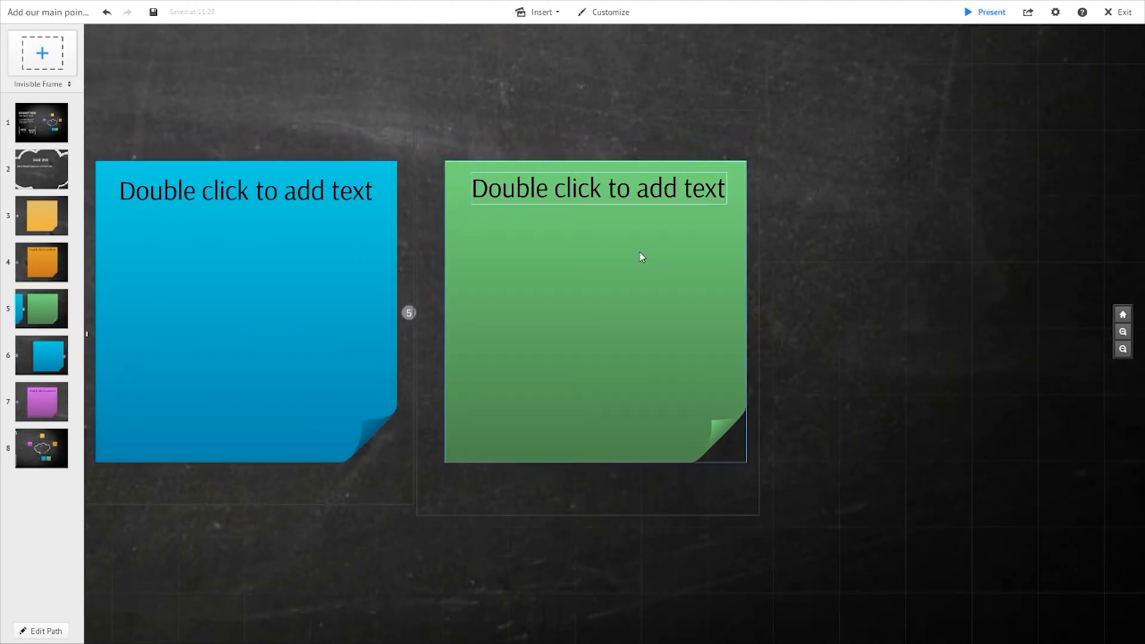
drag(759, 264, 934, 218)
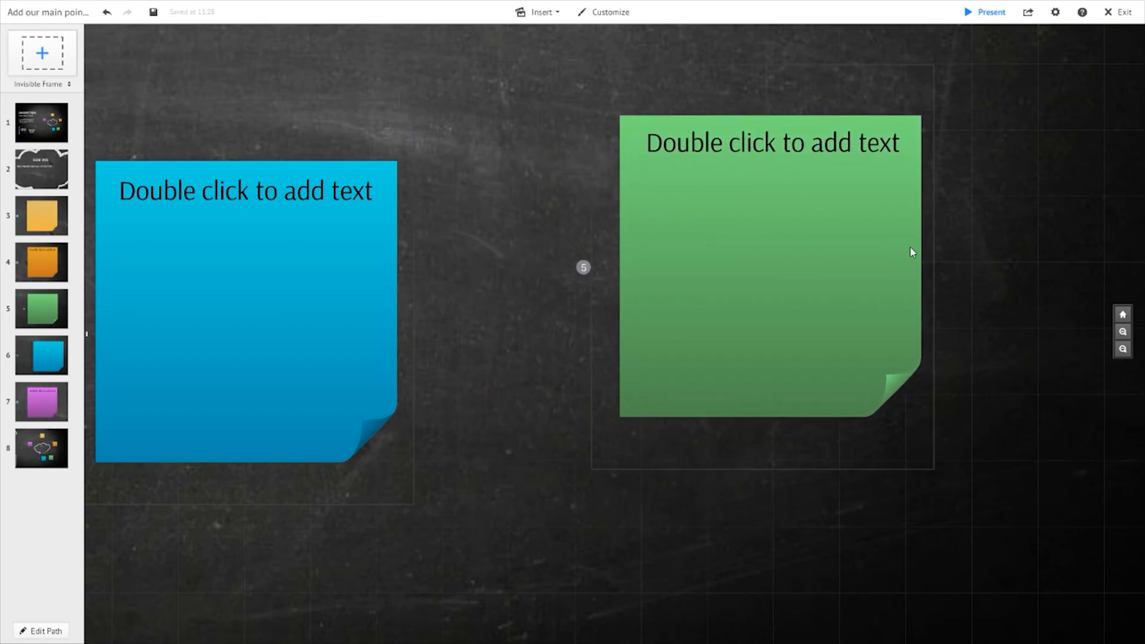
click(48, 136)
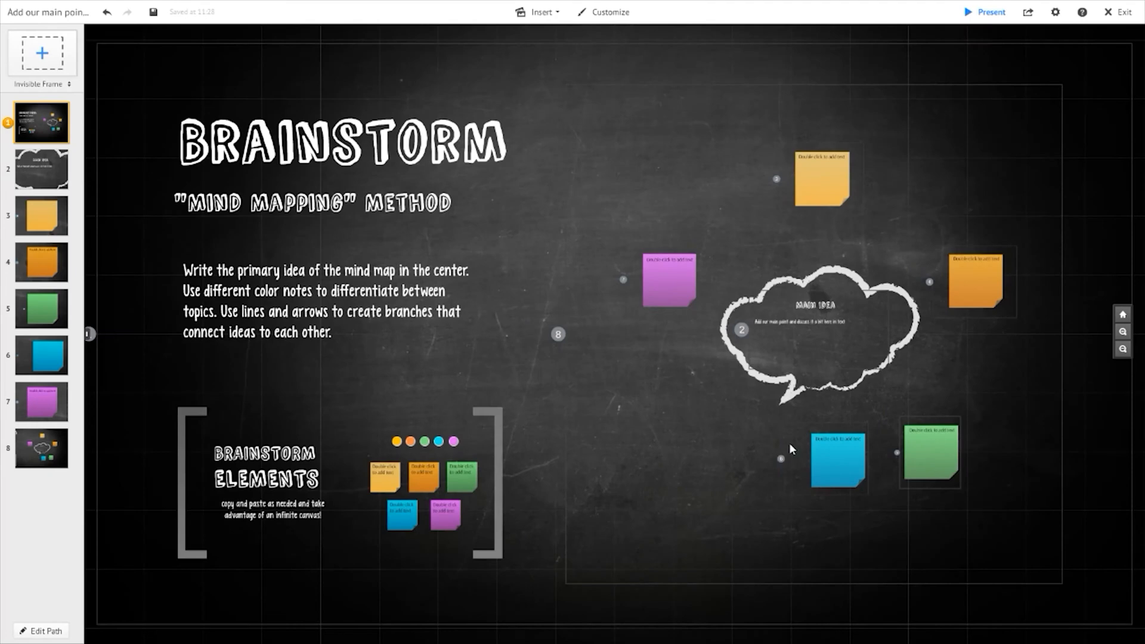
- Shift the blue sticky note slightly left inside its frame below the Main Idea cloud
scroll(978, 427, up, 5)
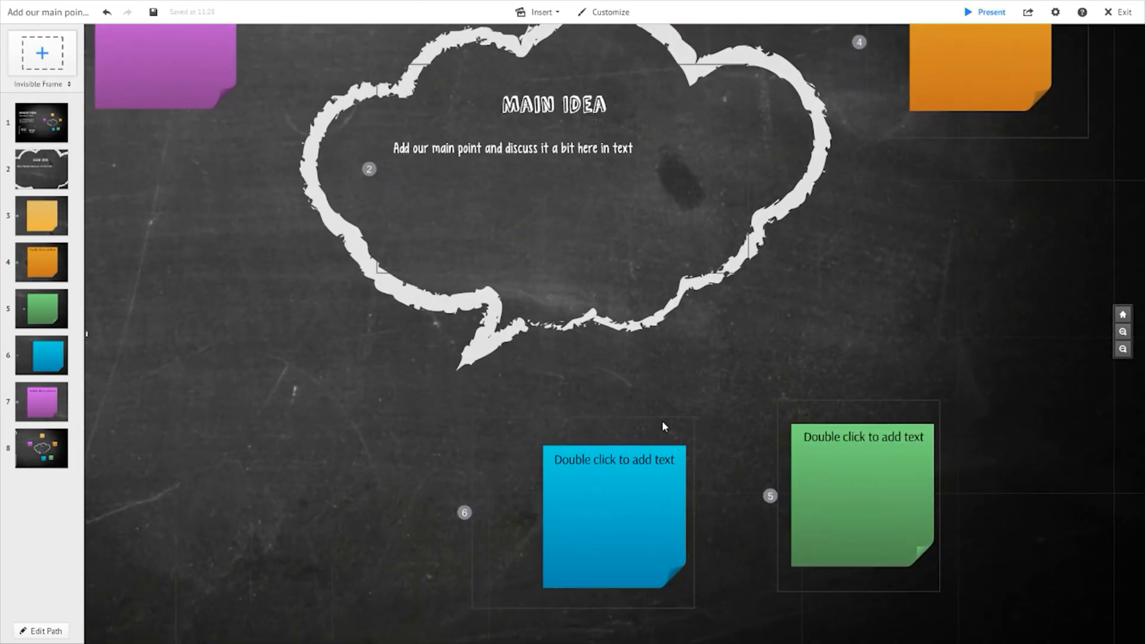
drag(666, 422, 575, 421)
click(655, 420)
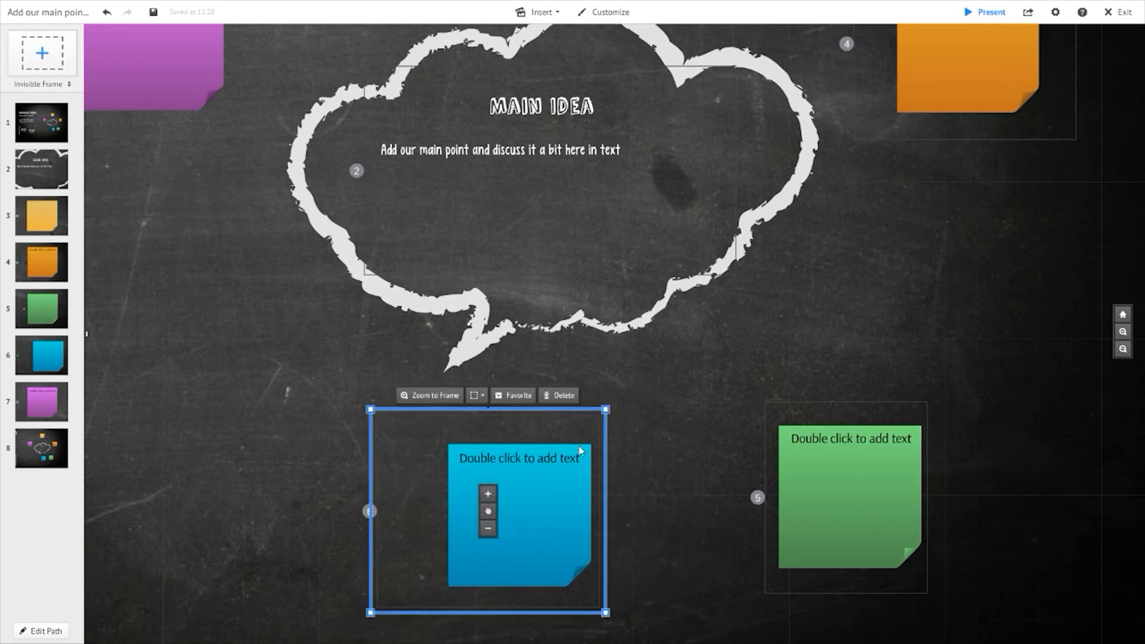
click(641, 469)
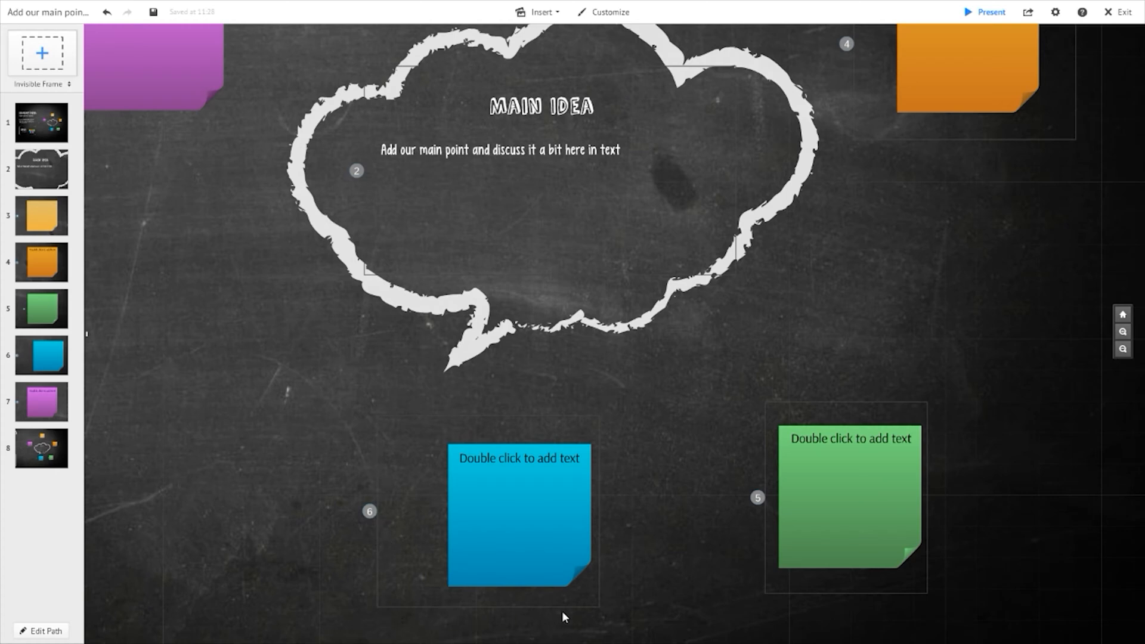
click(533, 535)
drag(553, 515, 534, 513)
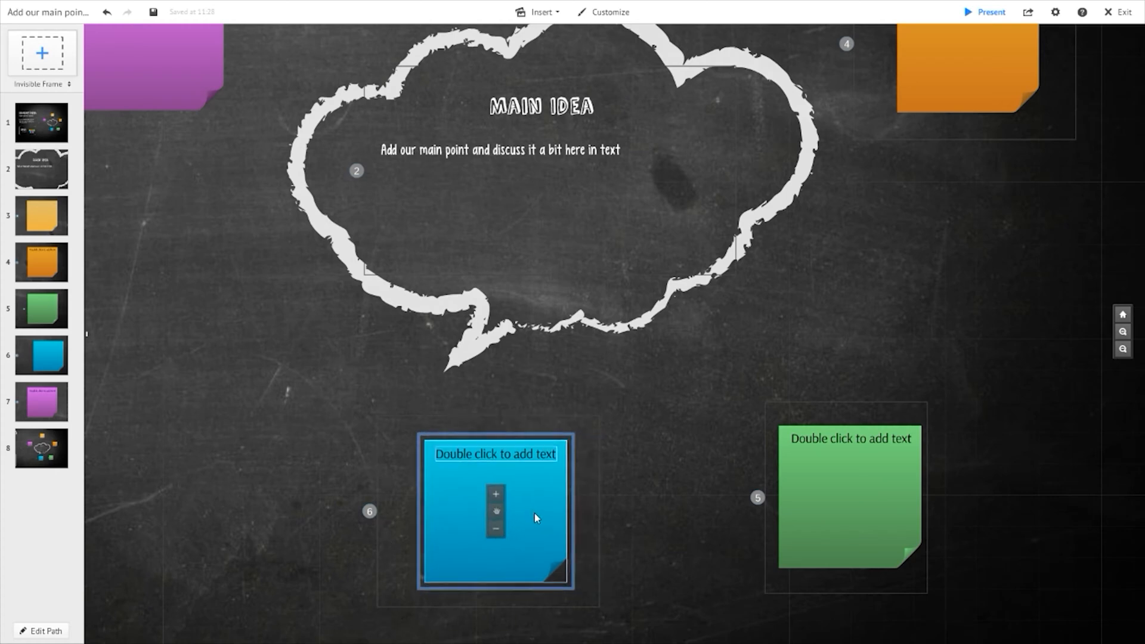
click(379, 459)
click(443, 501)
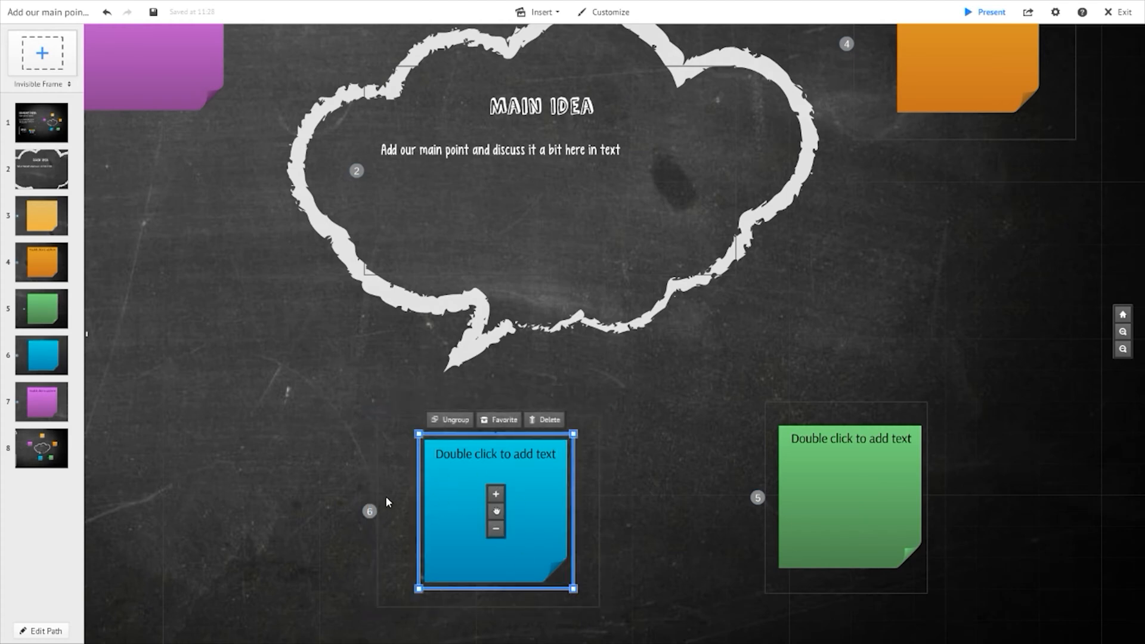
click(370, 512)
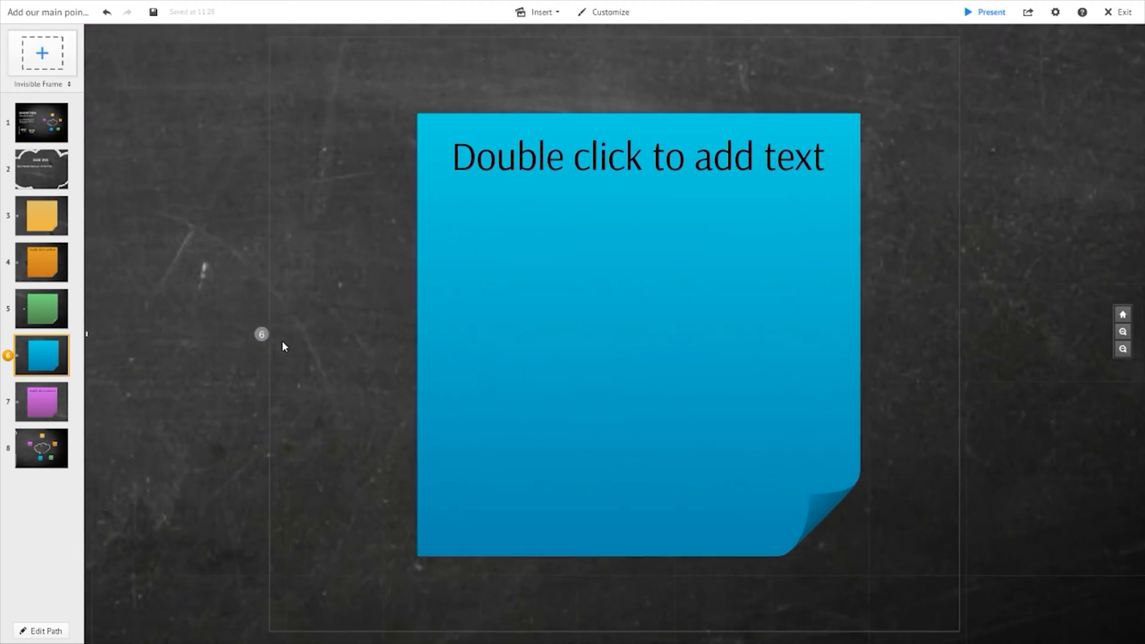
click(56, 85)
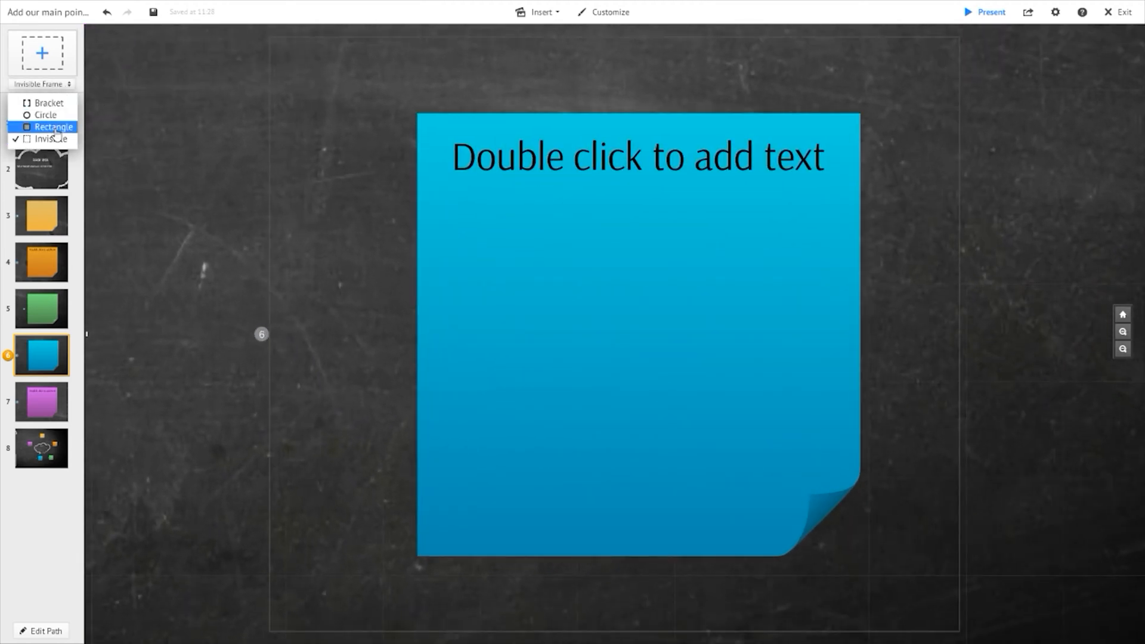
click(55, 129)
click(46, 86)
click(46, 114)
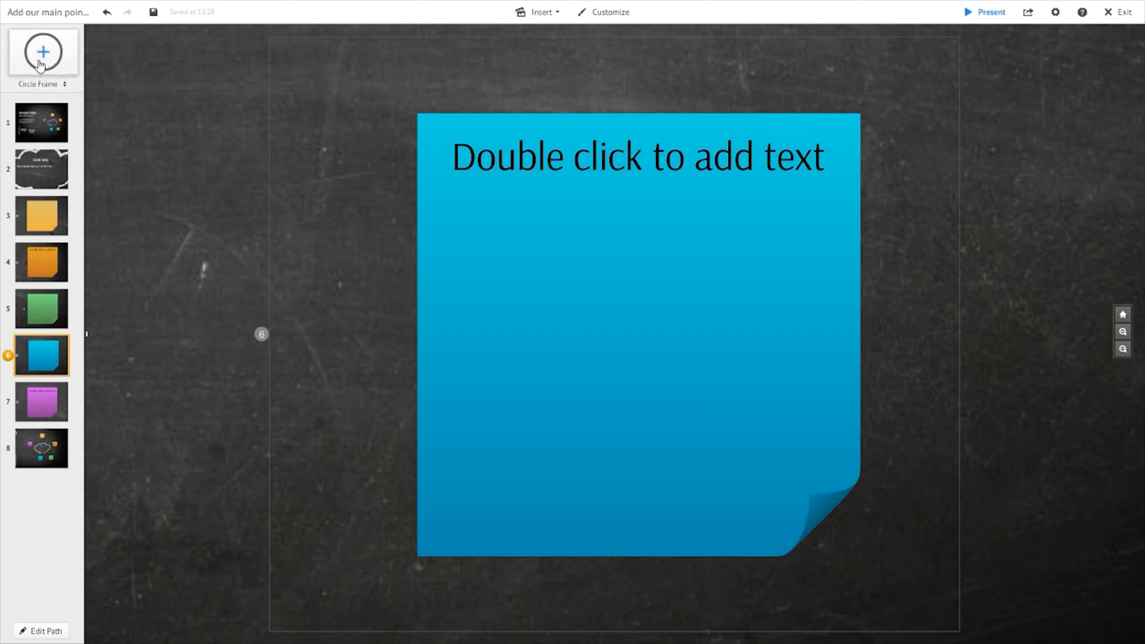
click(43, 86)
click(35, 139)
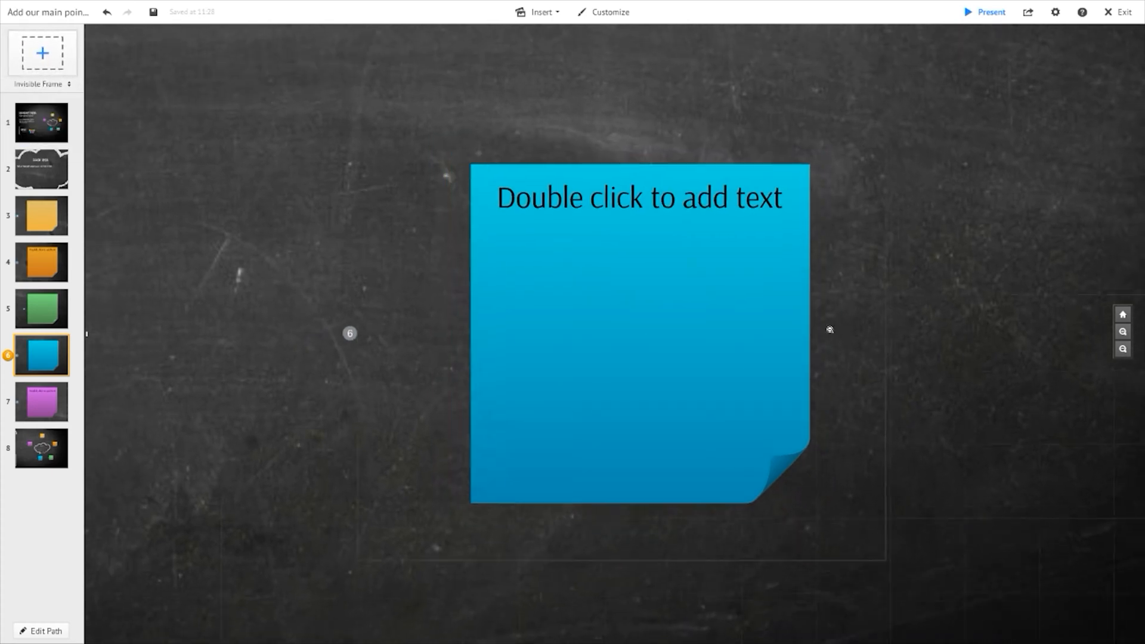
- Zoom out across the canvas and return to the overview path point of the mind map
scroll(830, 330, down, 3)
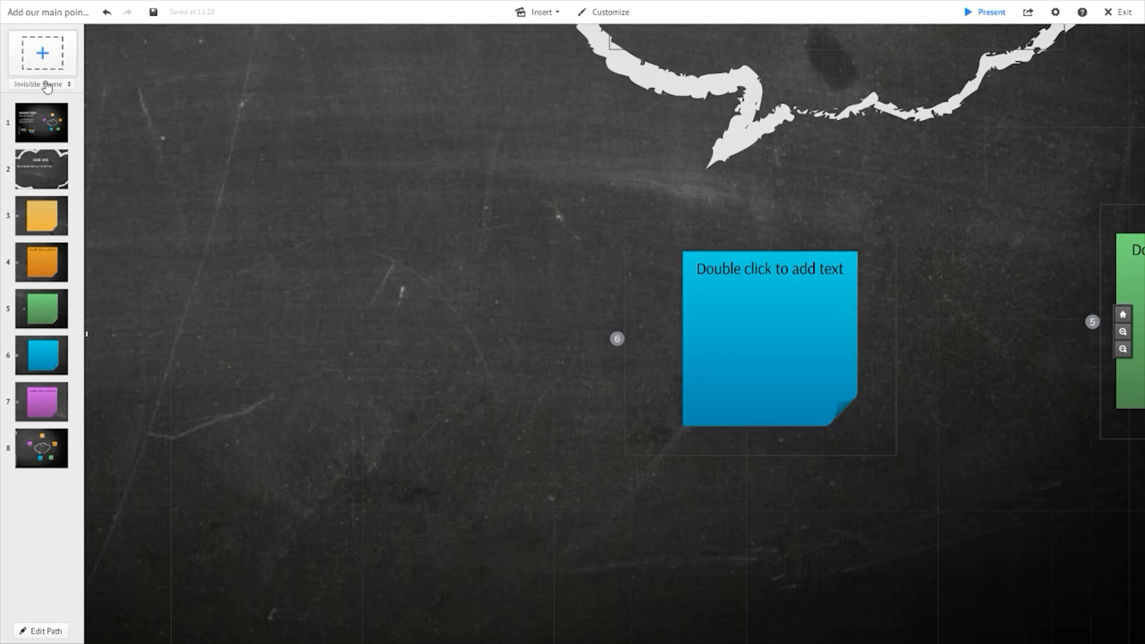
mouse_move(40, 361)
mouse_down()
mouse_move(38, 136)
mouse_move(38, 361)
mouse_up()
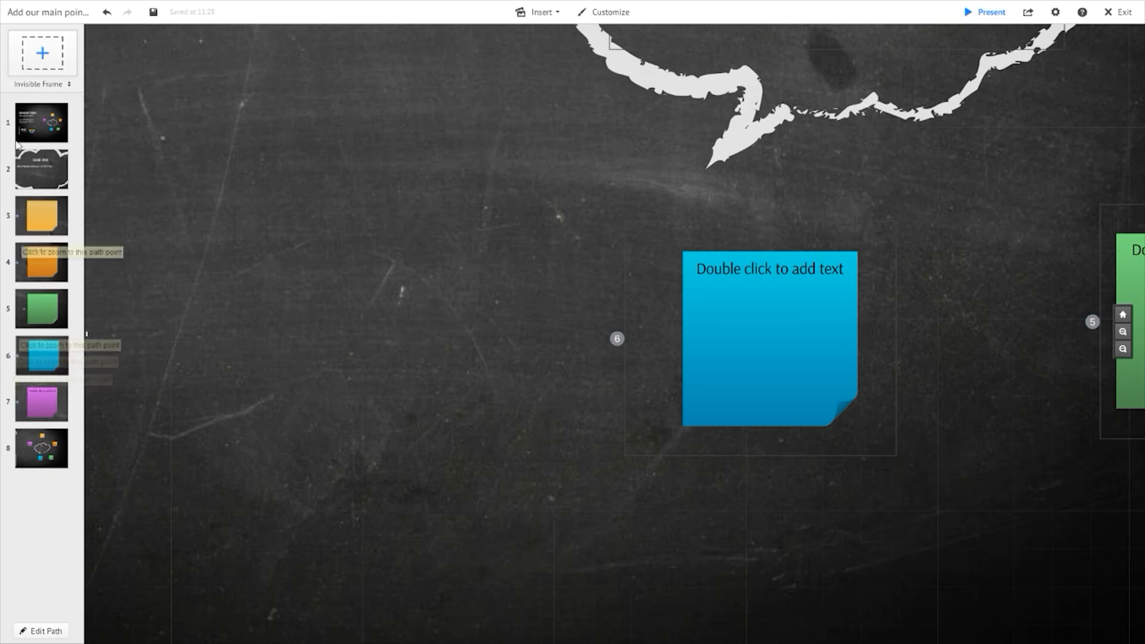
scroll(316, 287, down, 5)
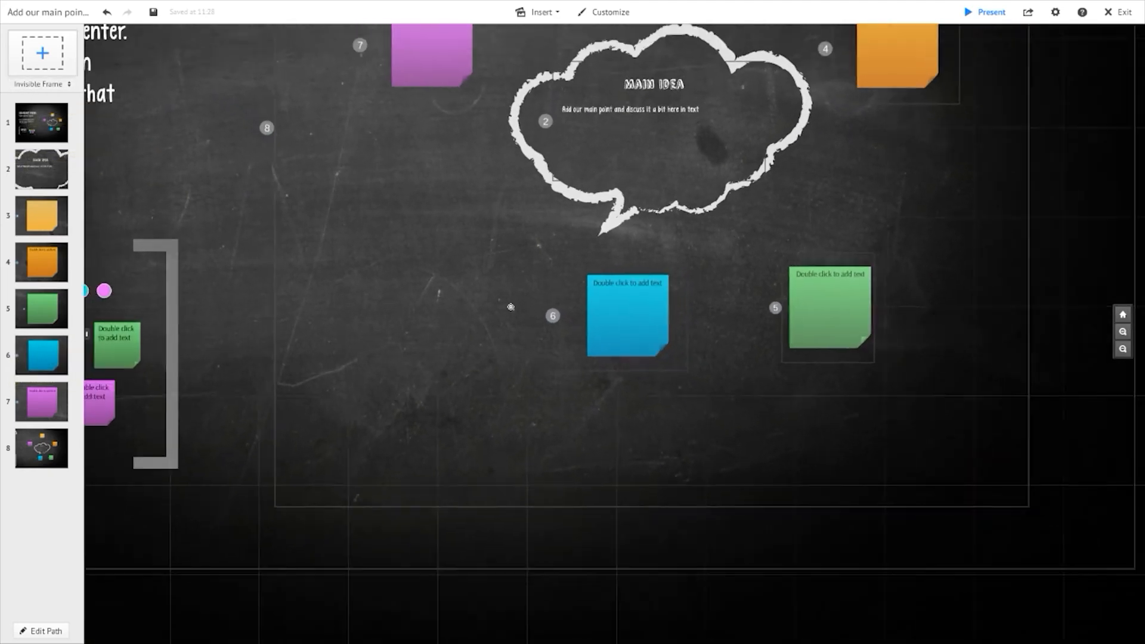
click(346, 187)
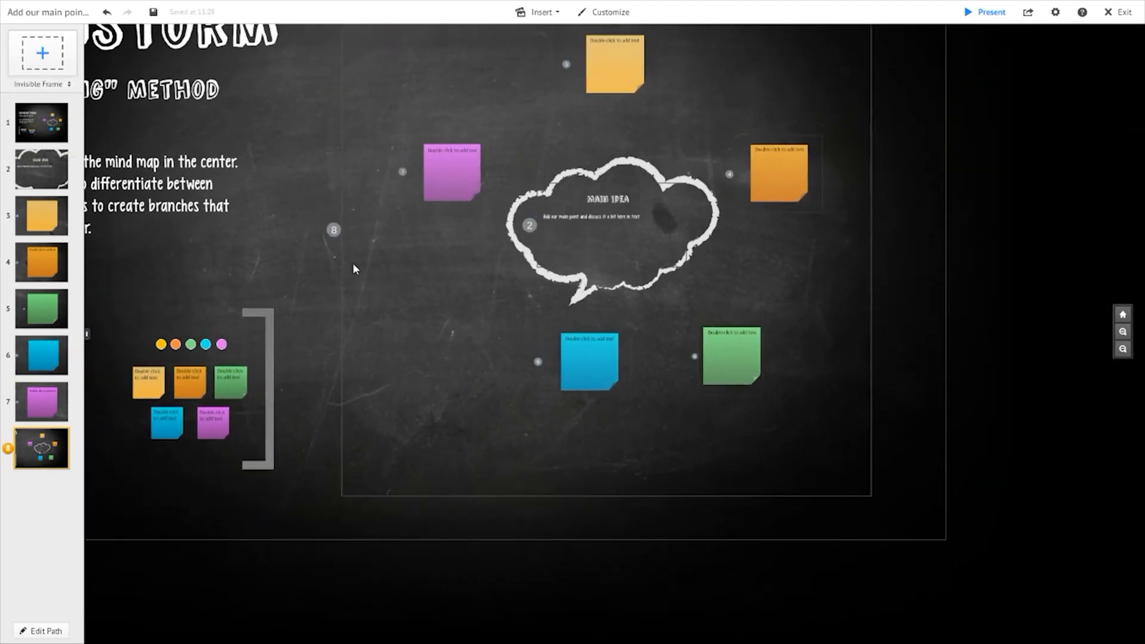
scroll(197, 350, down, 4)
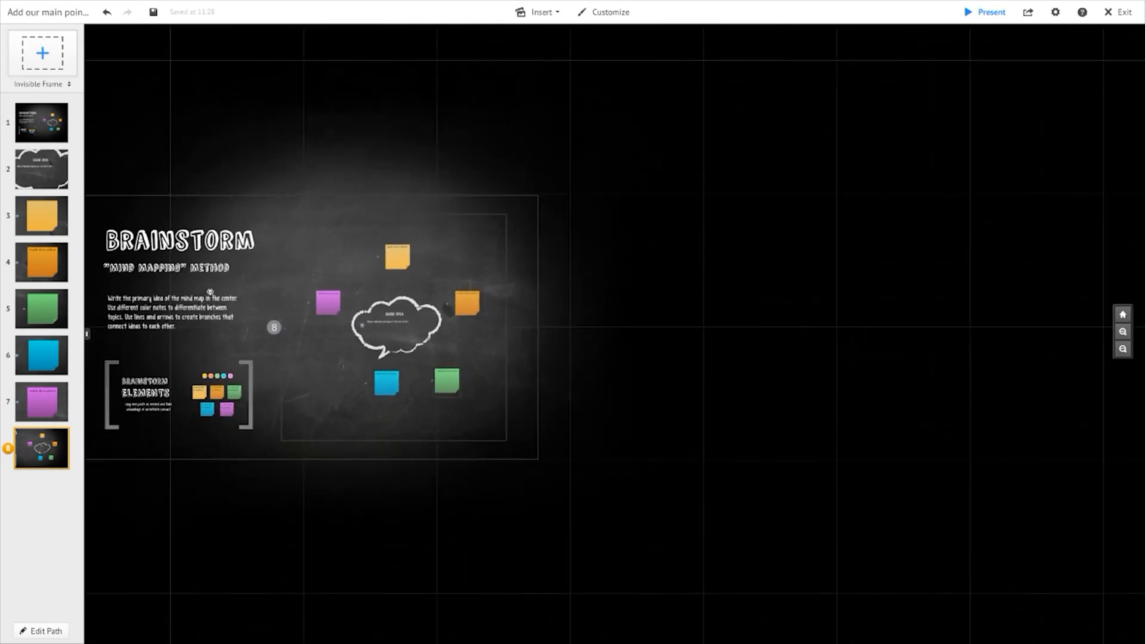
scroll(173, 399, up, 5)
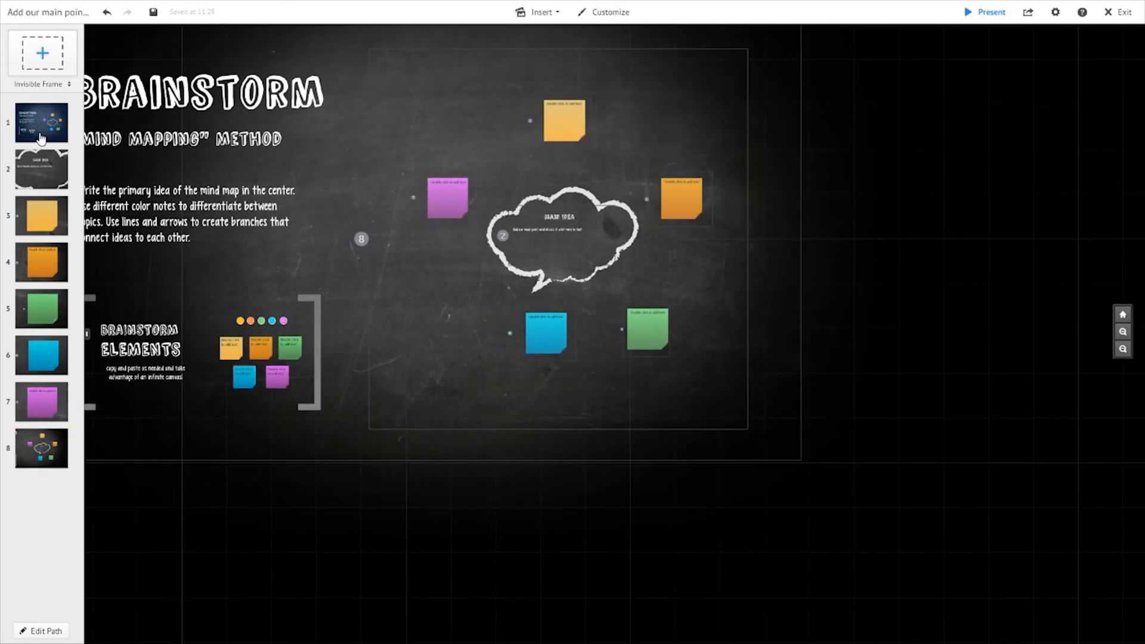
click(41, 138)
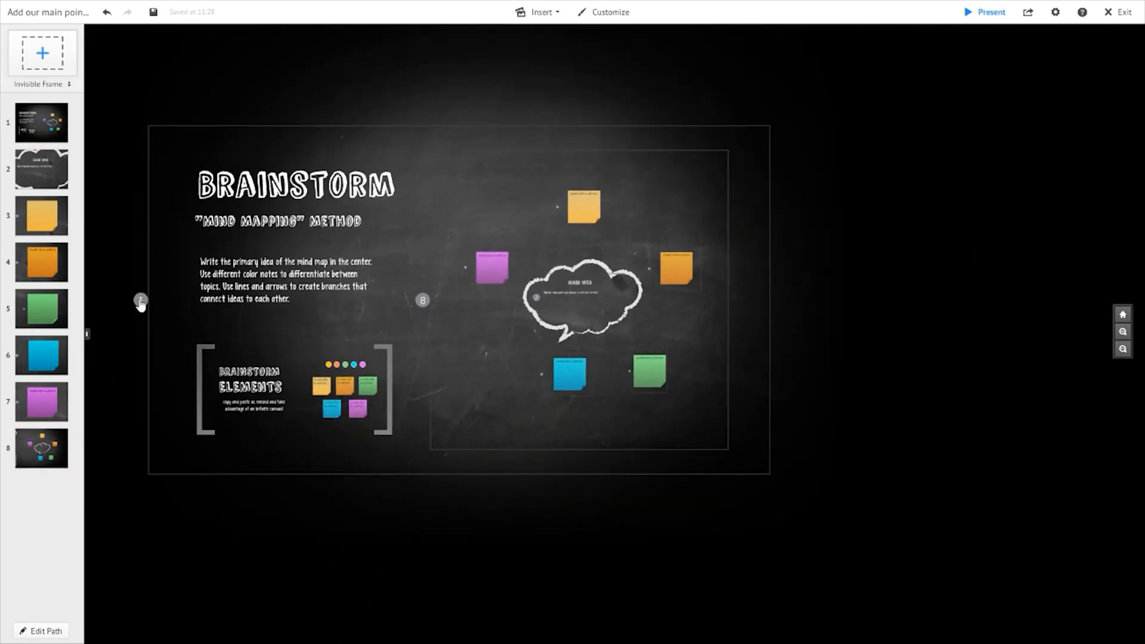
click(140, 302)
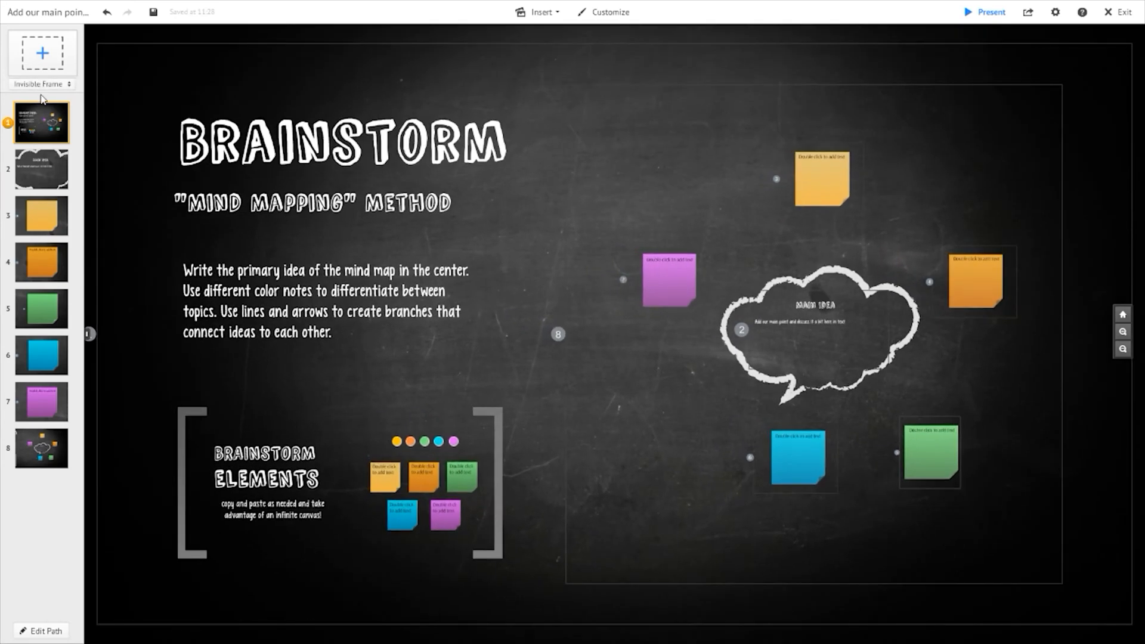
- Reposition the blue note further left and adjust the green note's position beneath the Main Idea cloud
scroll(1005, 405, up, 4)
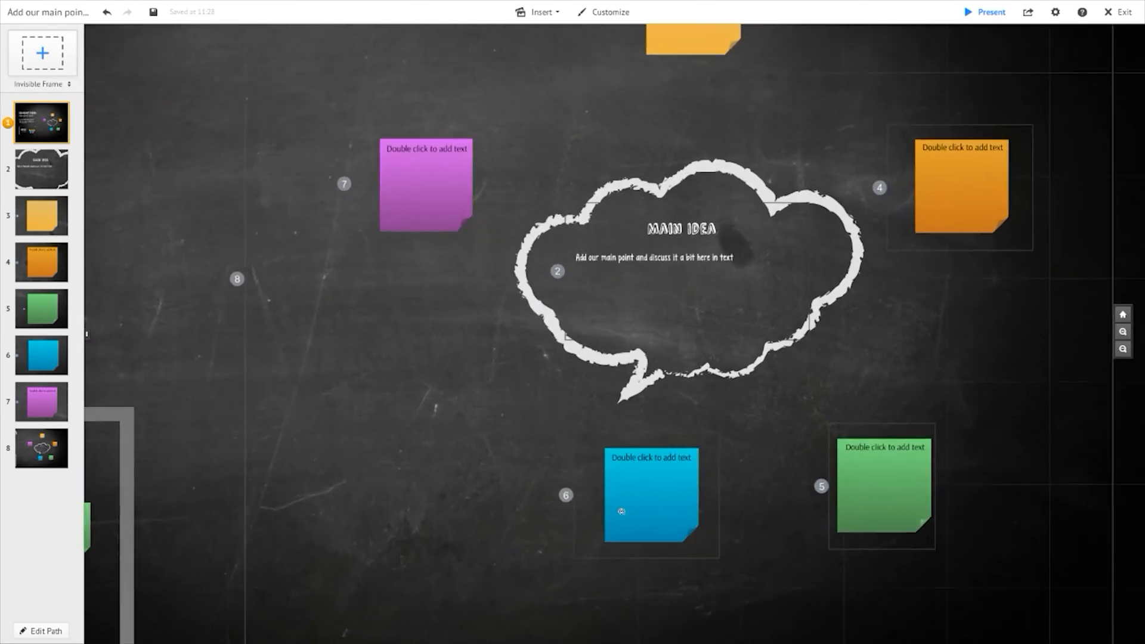
click(612, 438)
drag(620, 432, 503, 441)
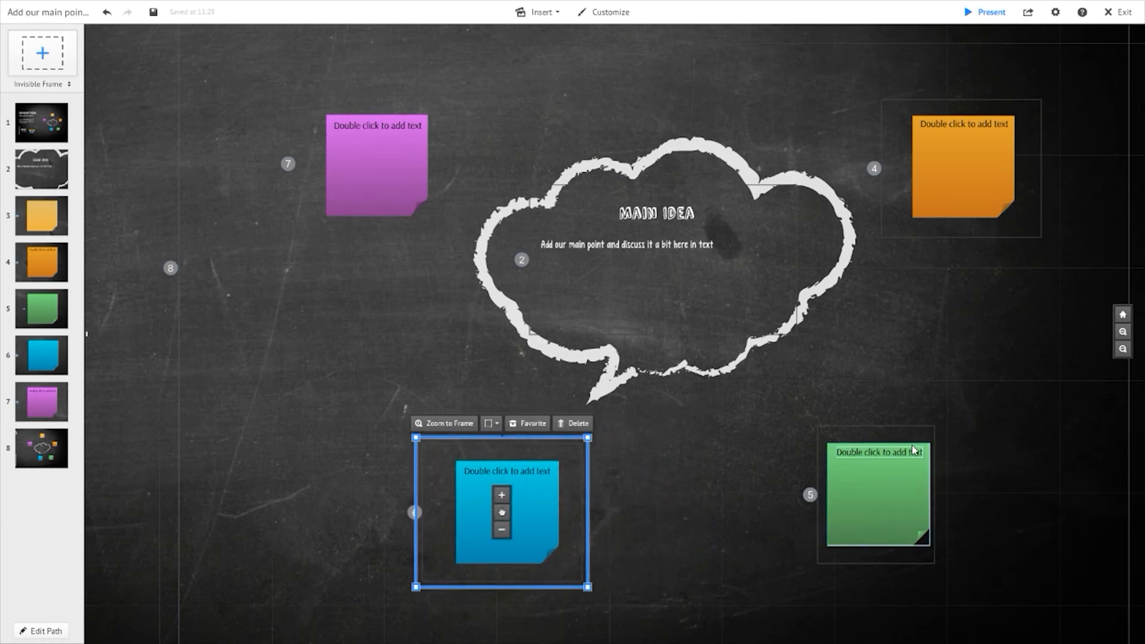
click(927, 432)
drag(941, 458, 961, 475)
drag(812, 465, 802, 465)
click(56, 327)
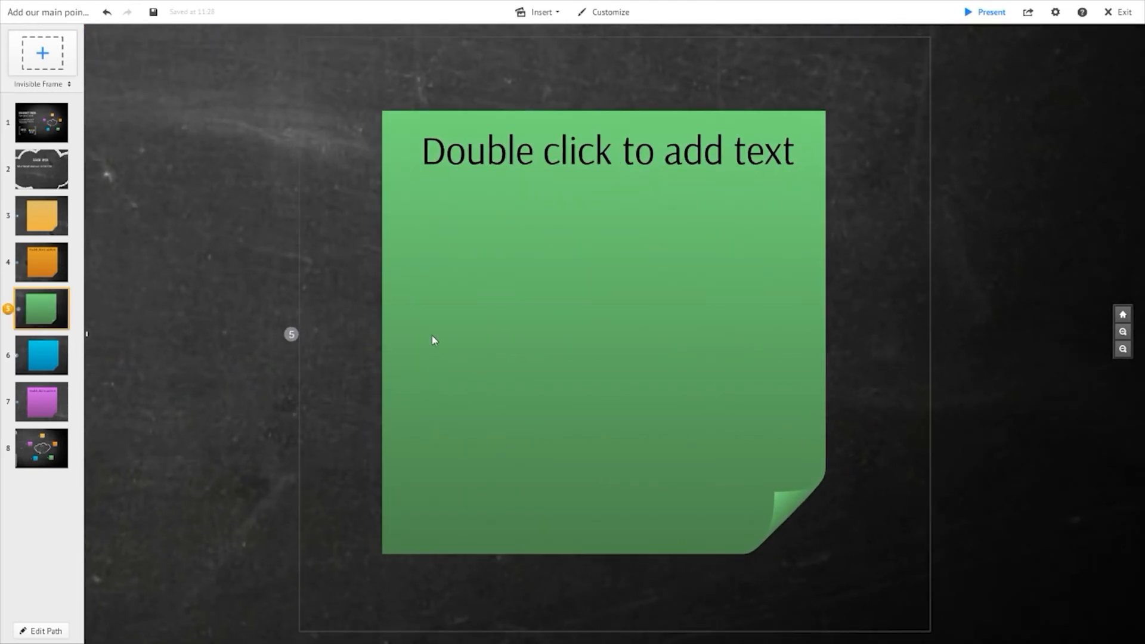
click(930, 292)
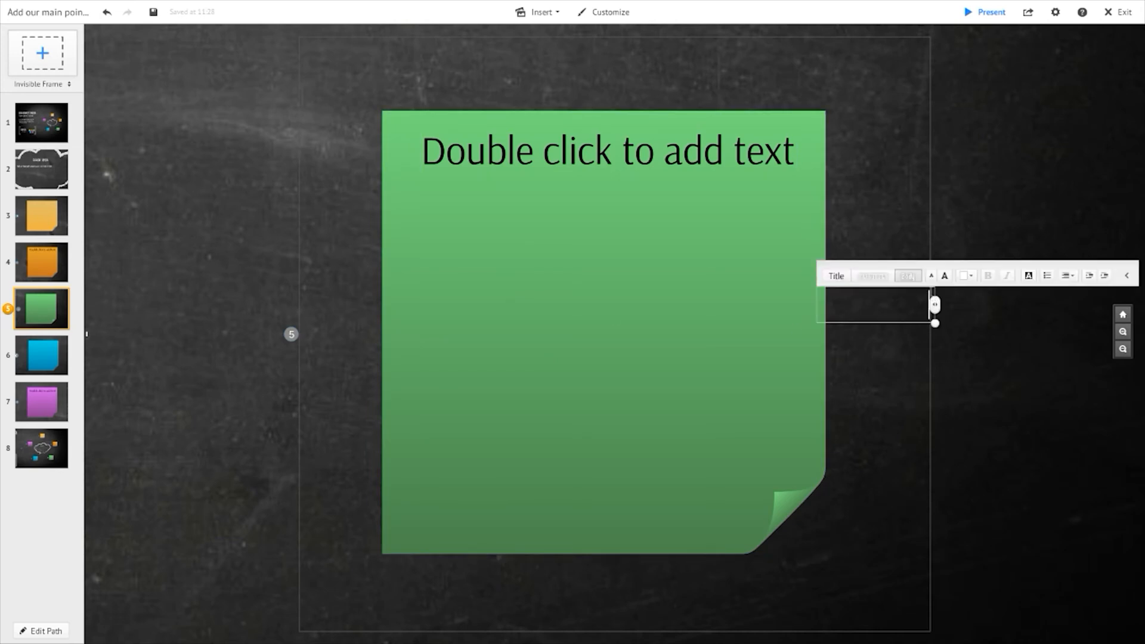
click(924, 150)
click(932, 153)
click(857, 120)
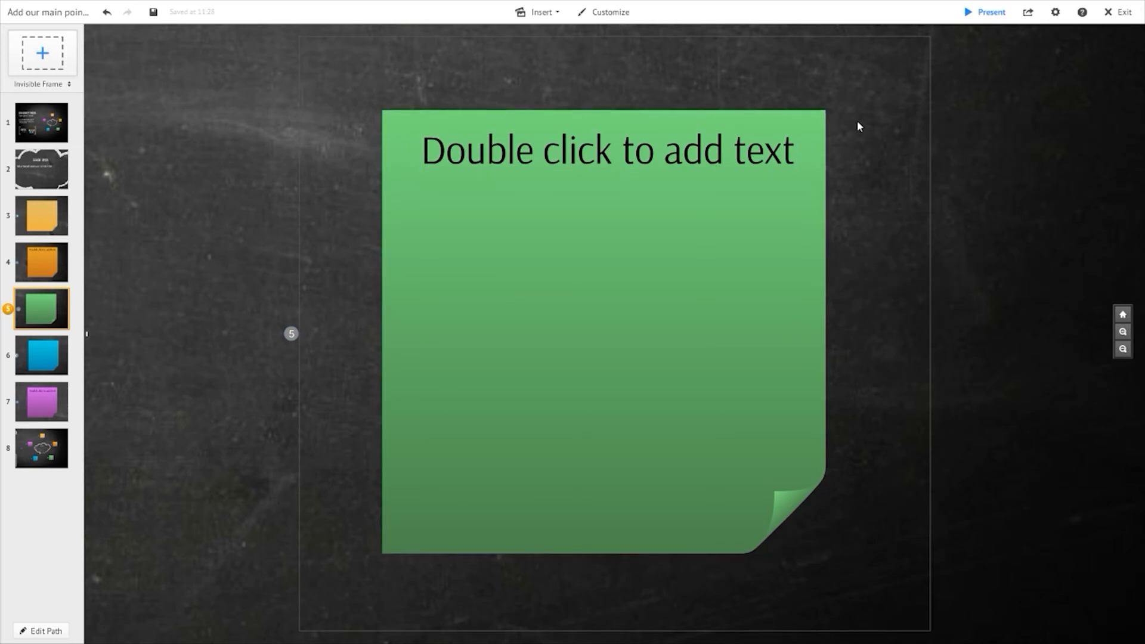
click(858, 121)
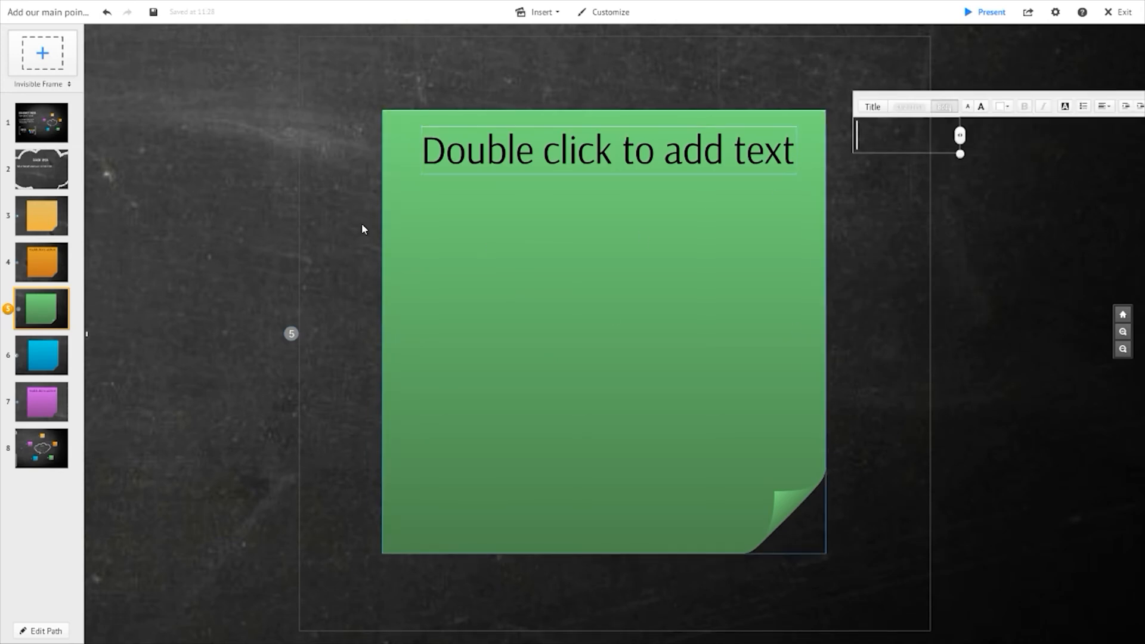
click(315, 290)
click(313, 286)
click(284, 363)
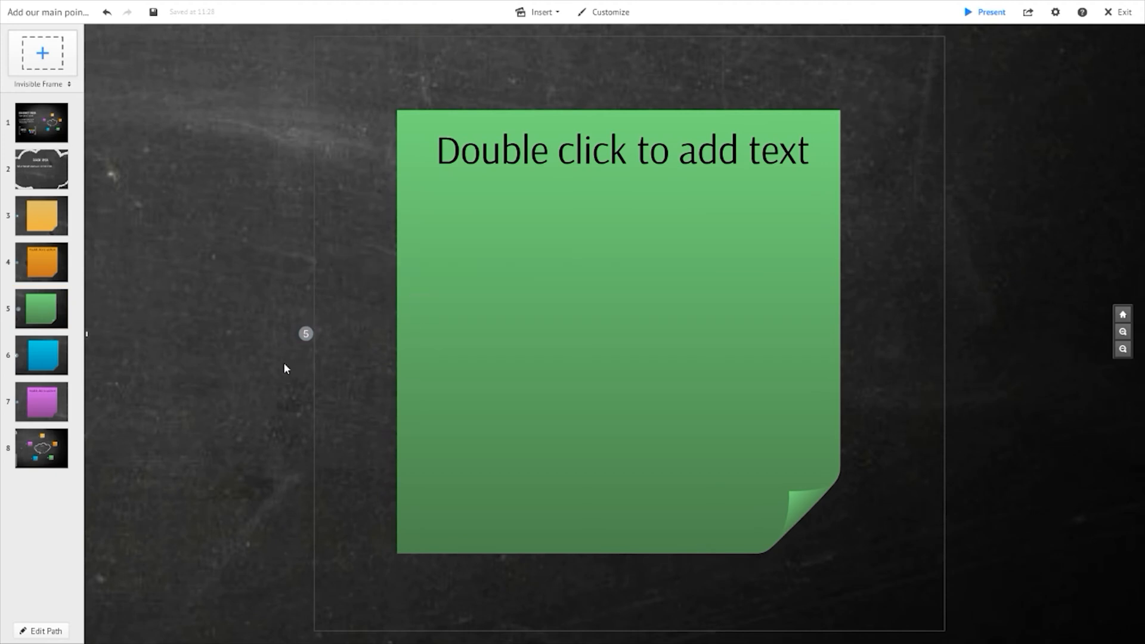
- Widen the green note's invisible frame to the left and shrink the green sticky note from its corner
scroll(542, 384, down, 3)
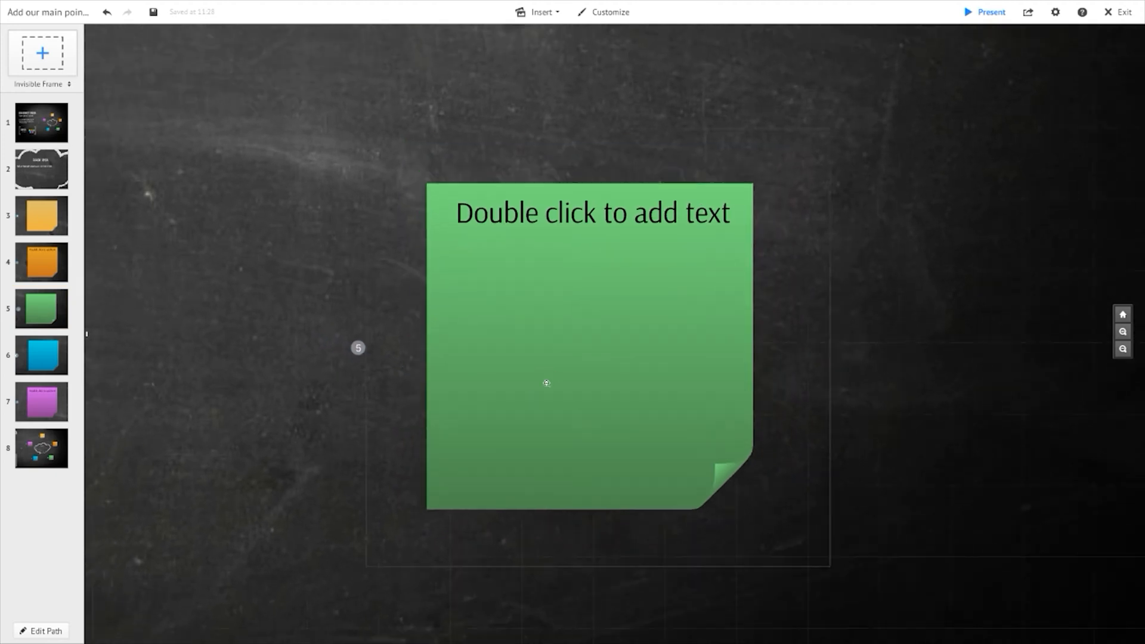
click(408, 312)
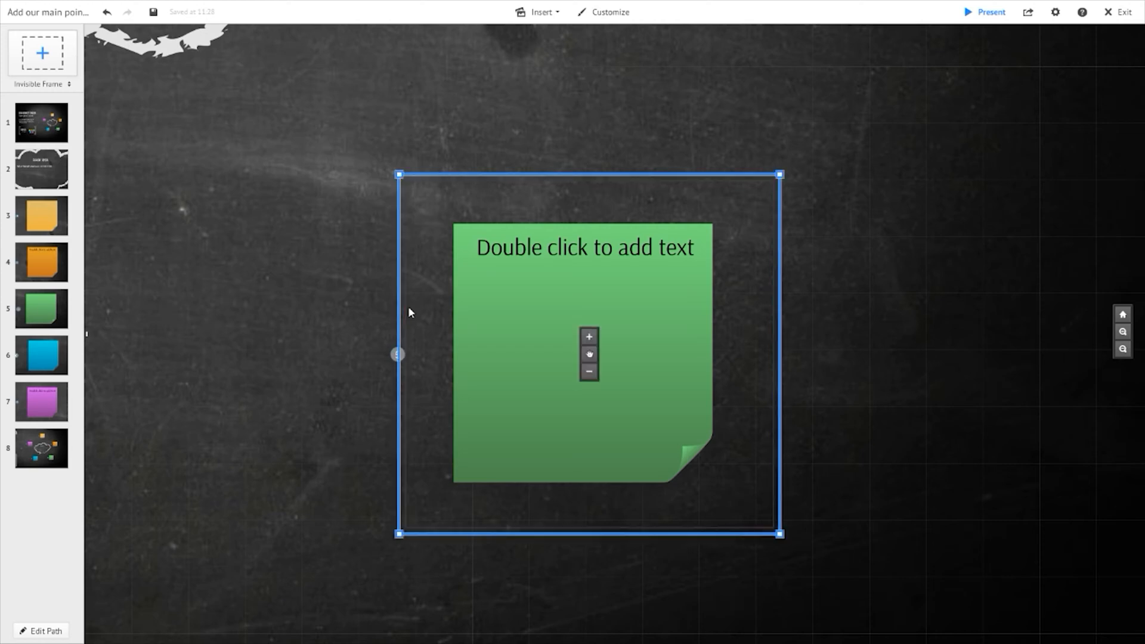
drag(397, 317, 156, 308)
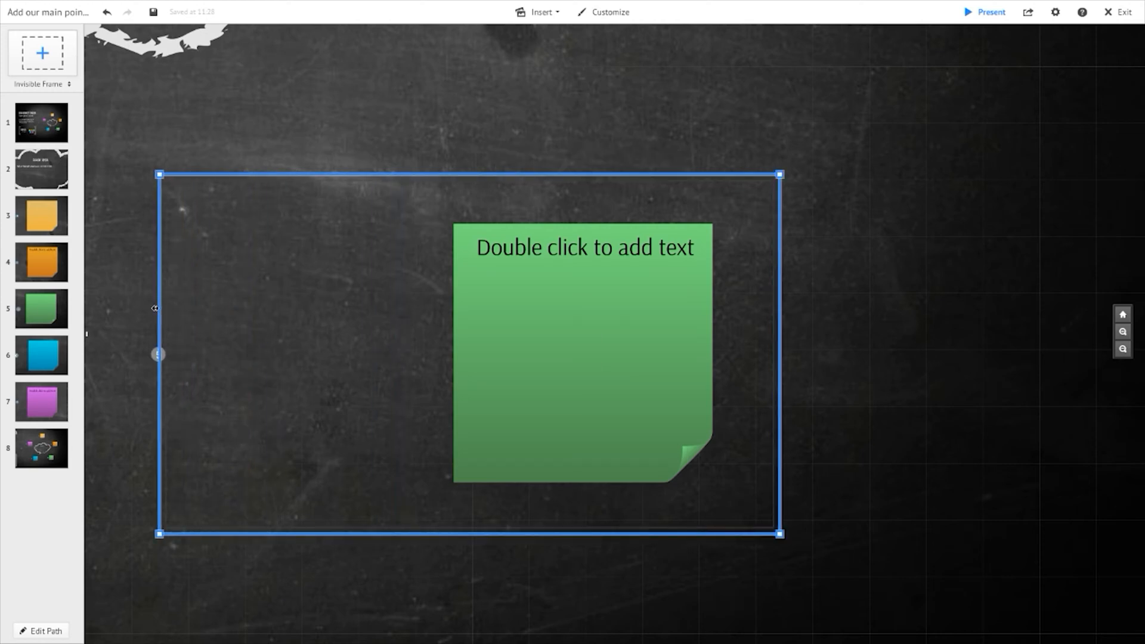
drag(564, 340, 590, 340)
click(602, 342)
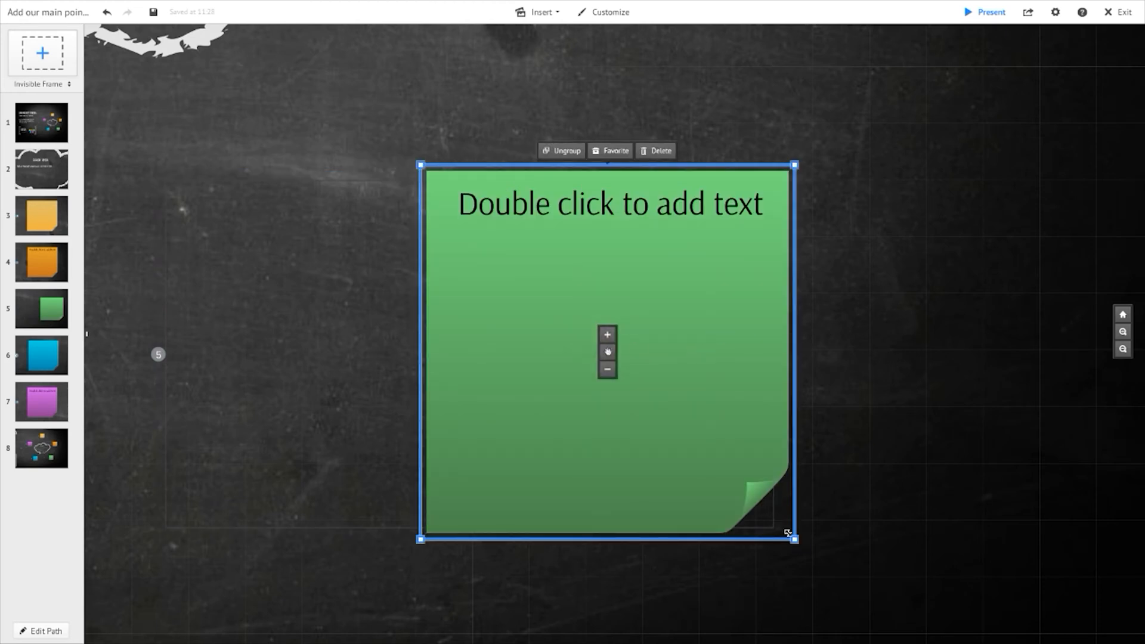
drag(796, 540, 741, 485)
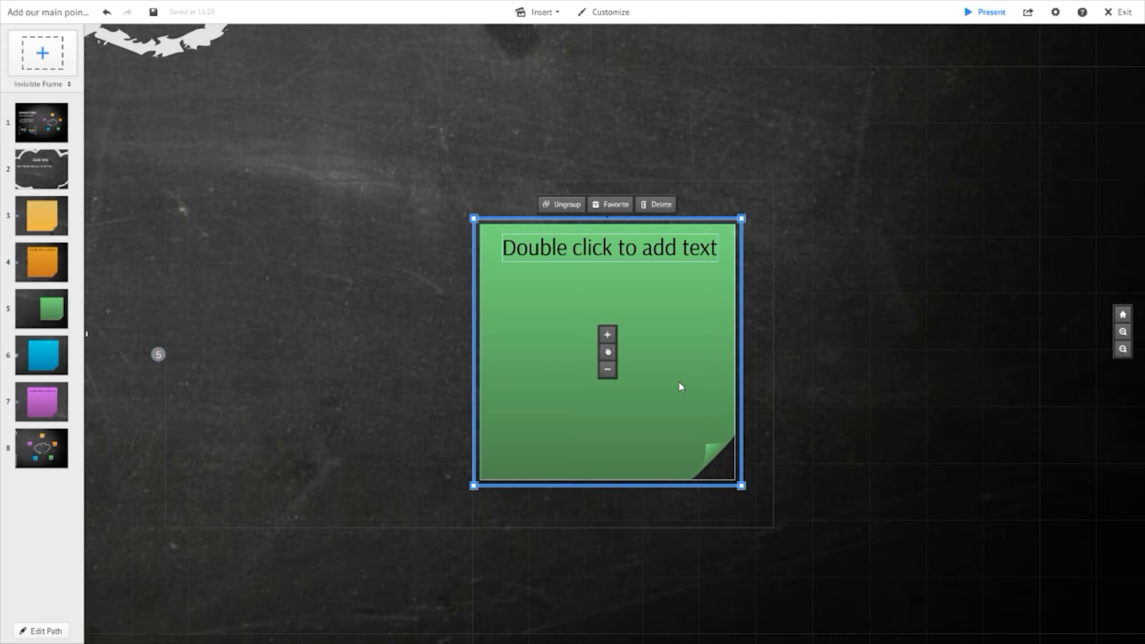
- Jump to the blue and green notes' path points to preview the green note's framing
click(34, 348)
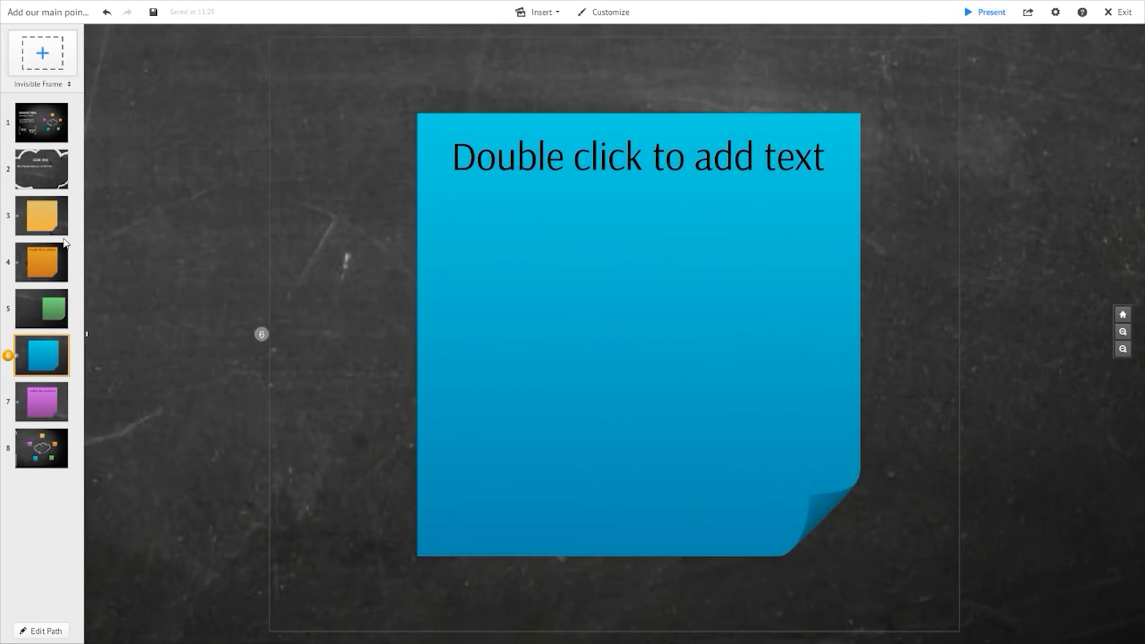
click(52, 312)
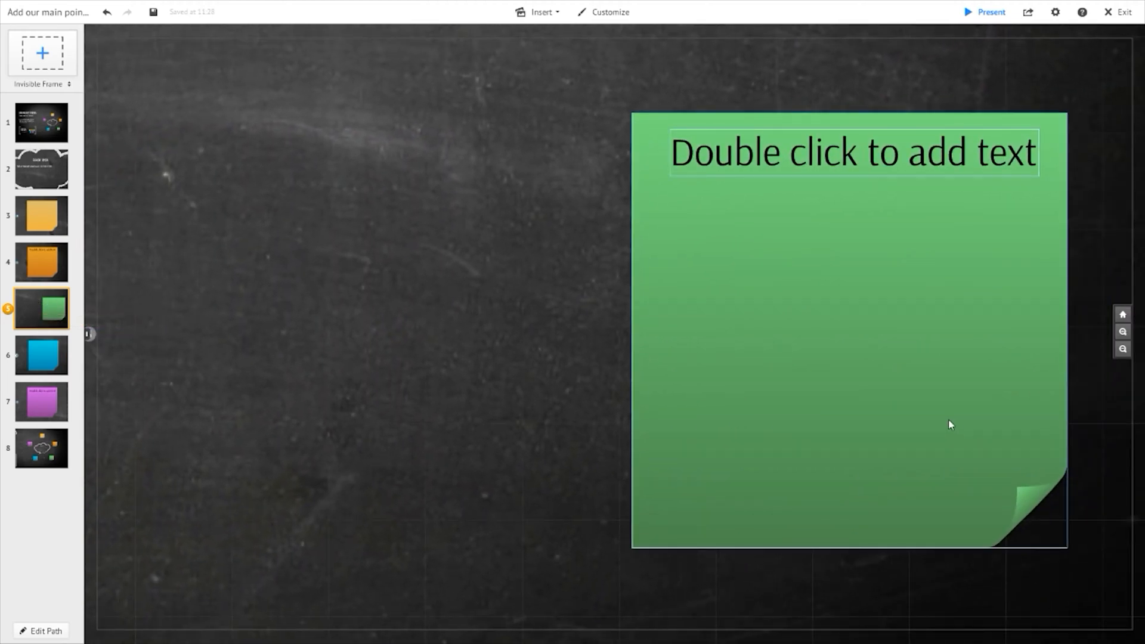
drag(951, 332, 695, 346)
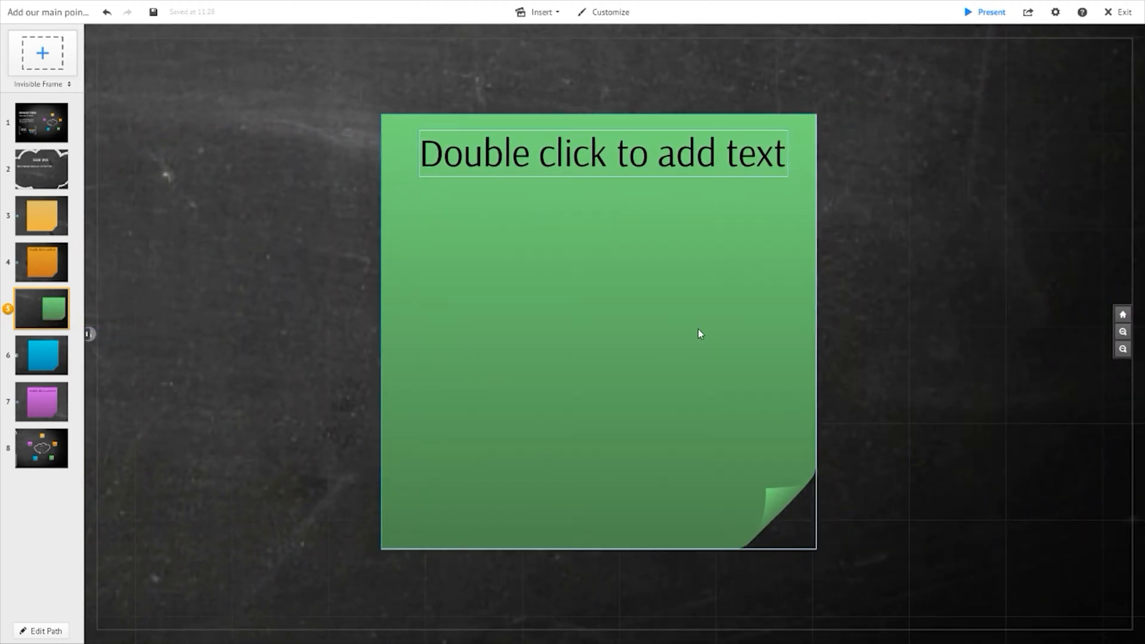
- Resize the green note's invisible frame by adjusting its left, right and top edges around the note
scroll(353, 413, down, 3)
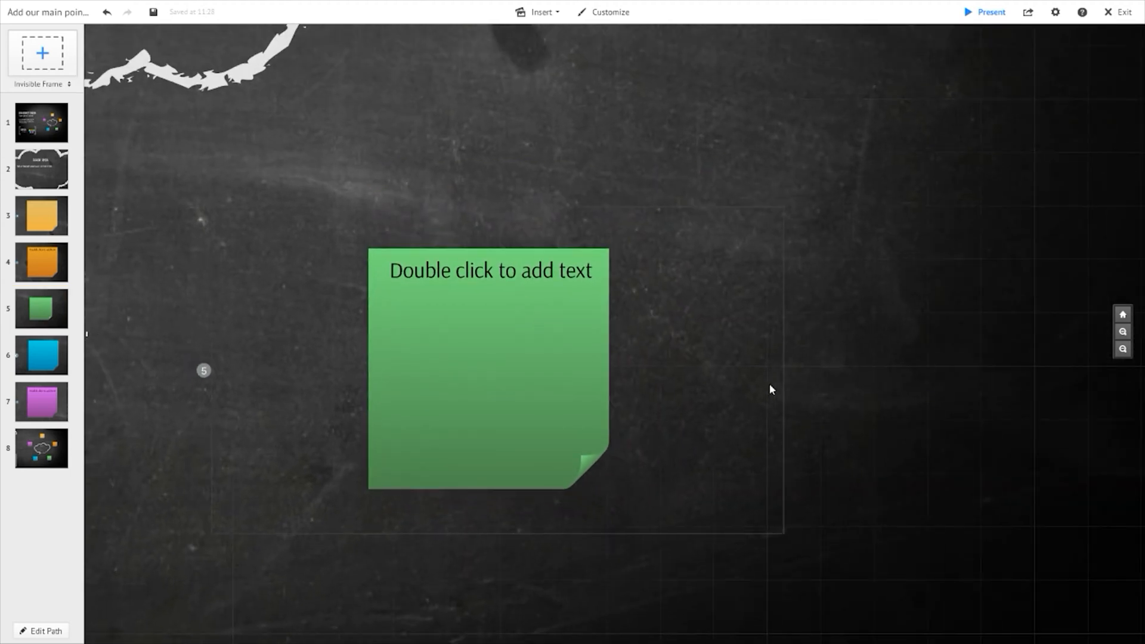
click(785, 442)
drag(790, 389, 636, 367)
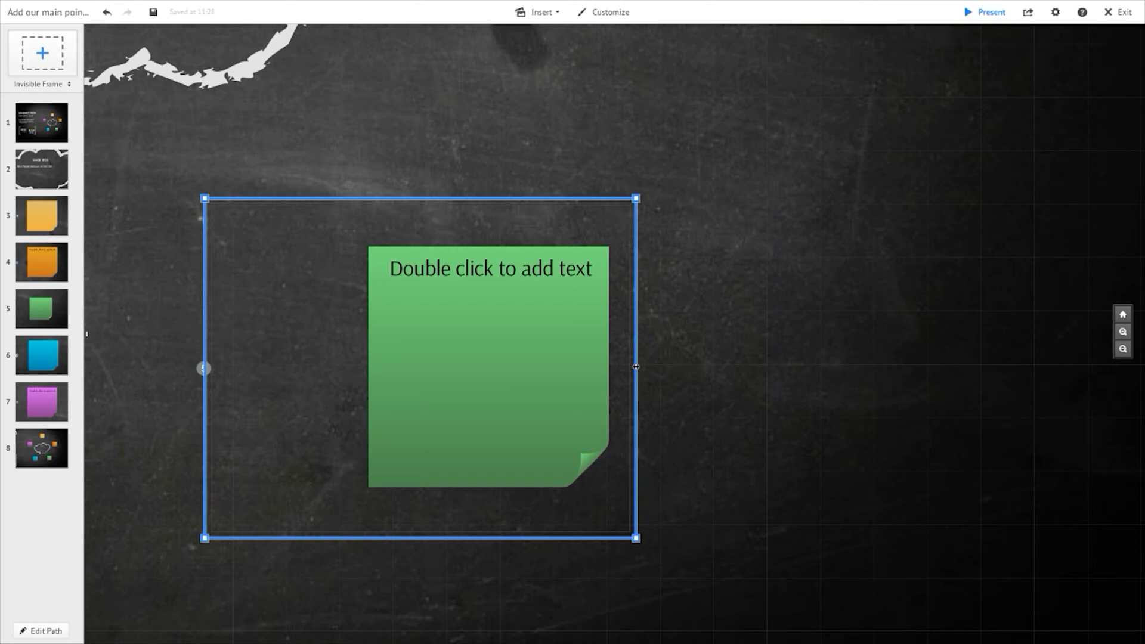
drag(201, 331, 328, 348)
drag(632, 543, 656, 561)
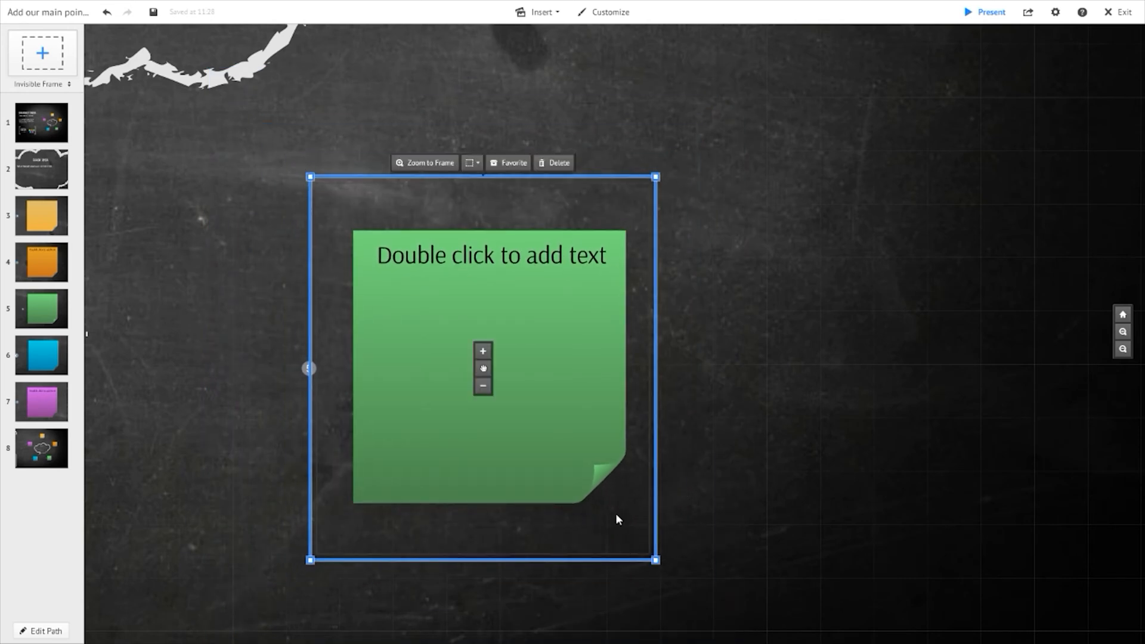
drag(657, 361, 967, 394)
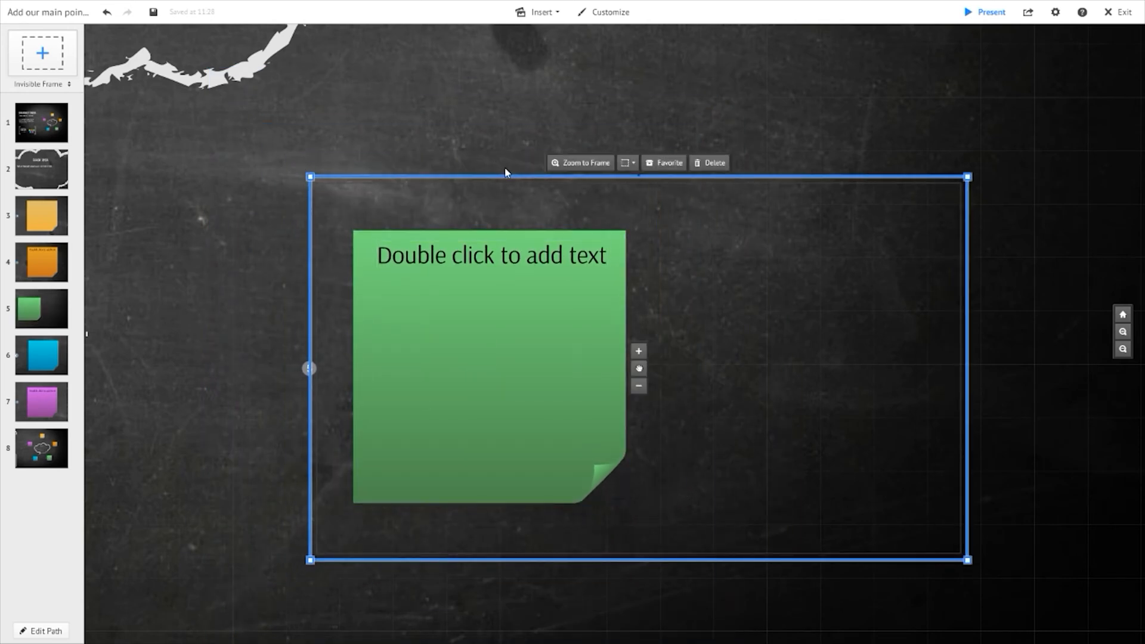
drag(505, 177, 506, 3)
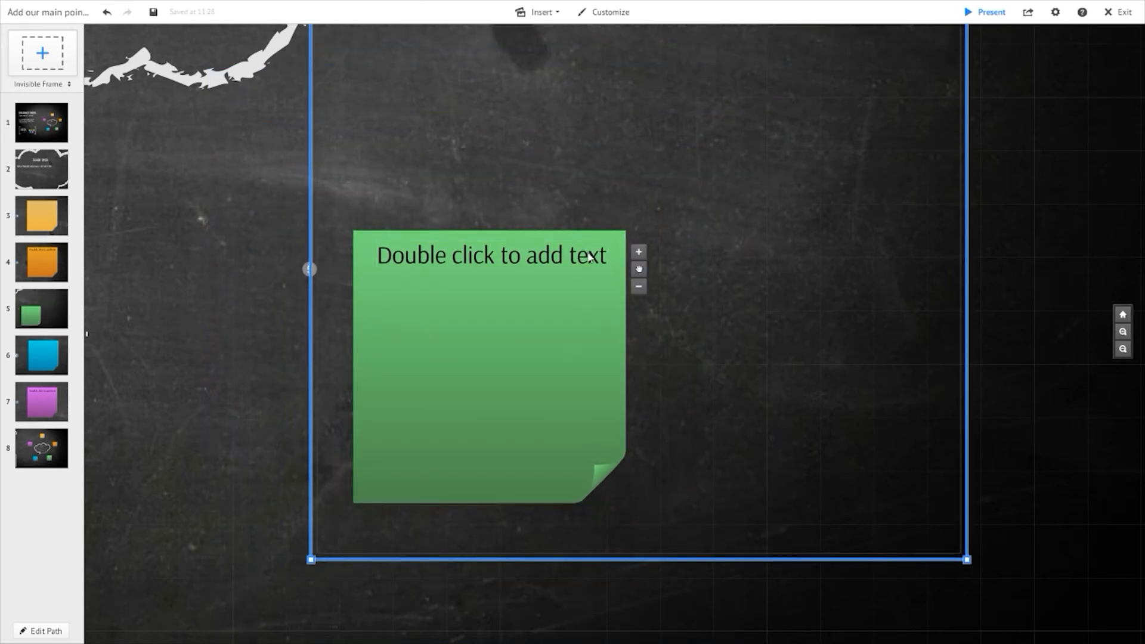
click(41, 319)
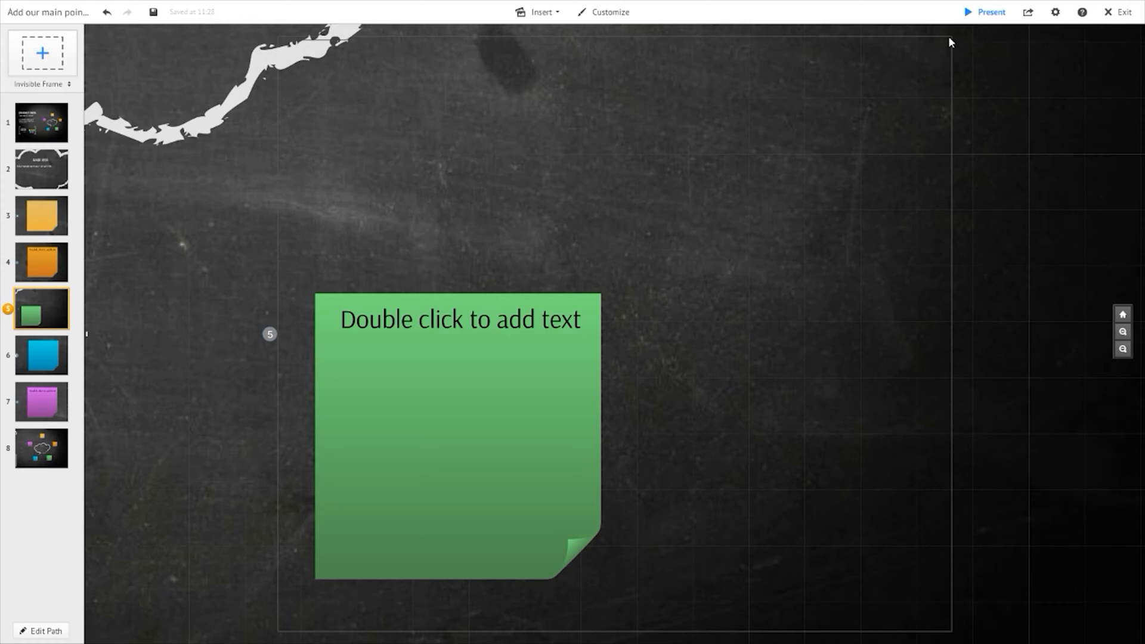
click(599, 341)
click(955, 153)
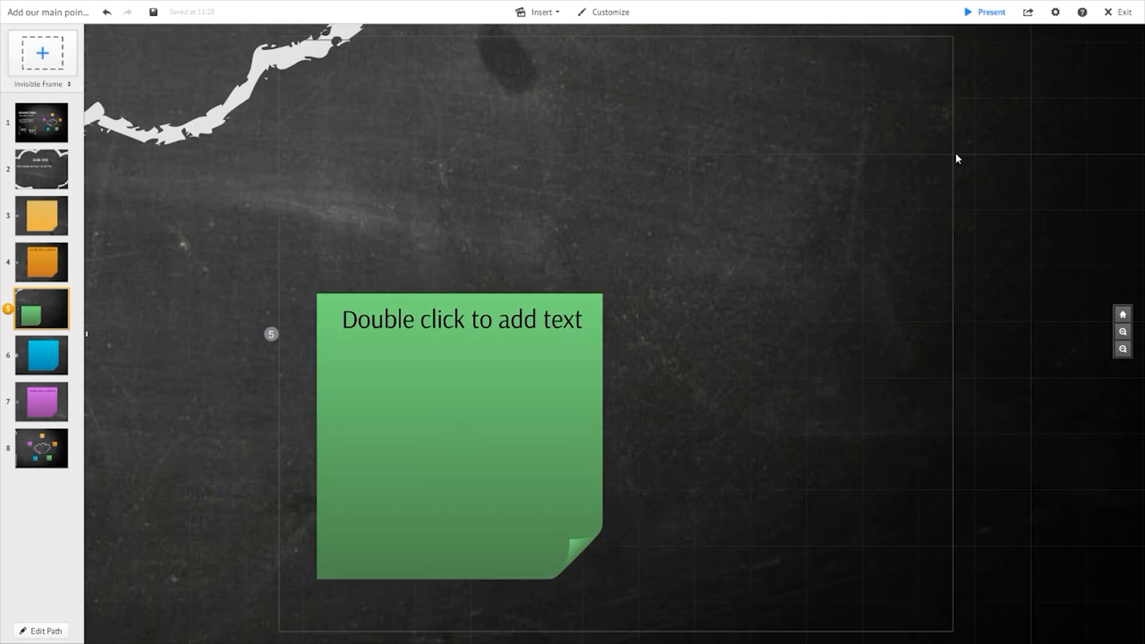
click(955, 151)
click(946, 232)
click(953, 241)
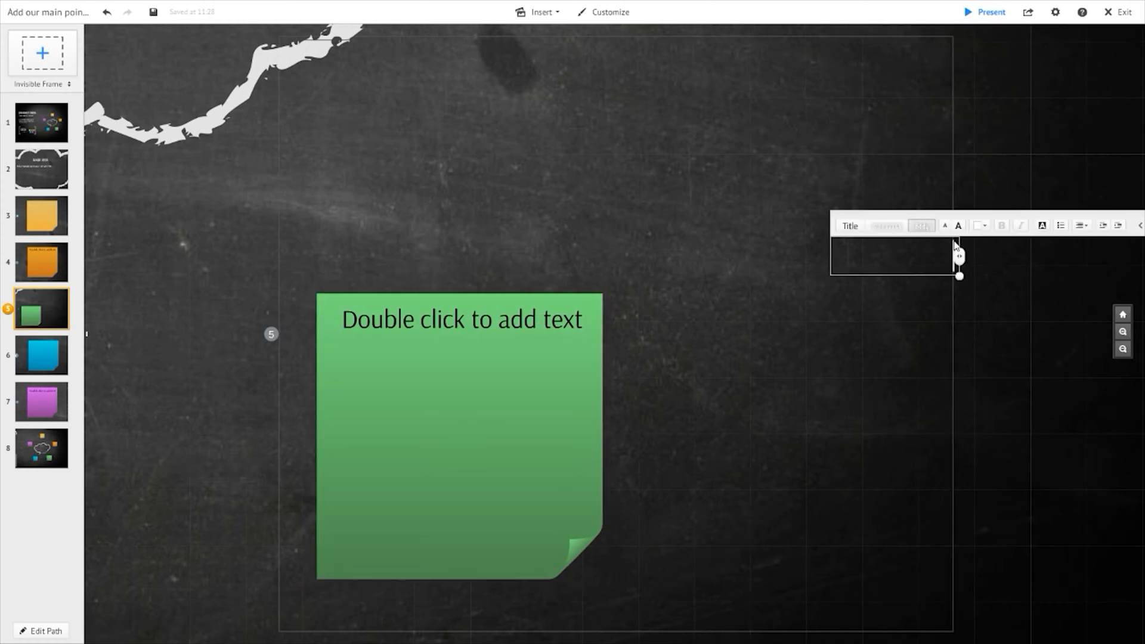
click(277, 269)
- Shrink the green note's invisible frame from its corner to fit more closely around the note
scroll(279, 270, down, 2)
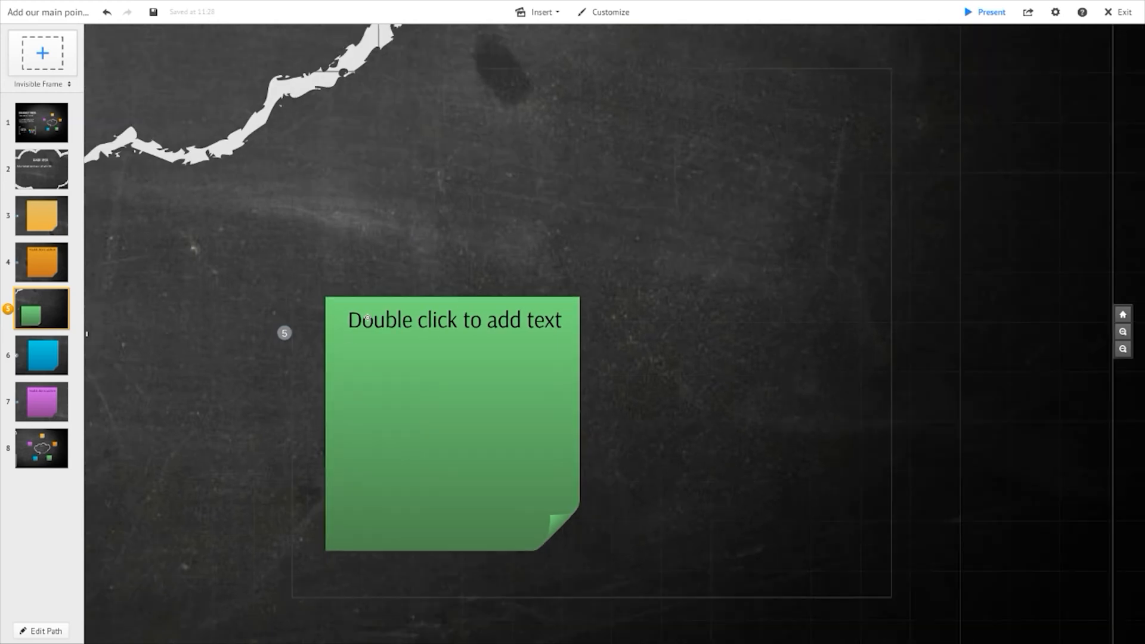
click(313, 295)
drag(806, 126, 549, 269)
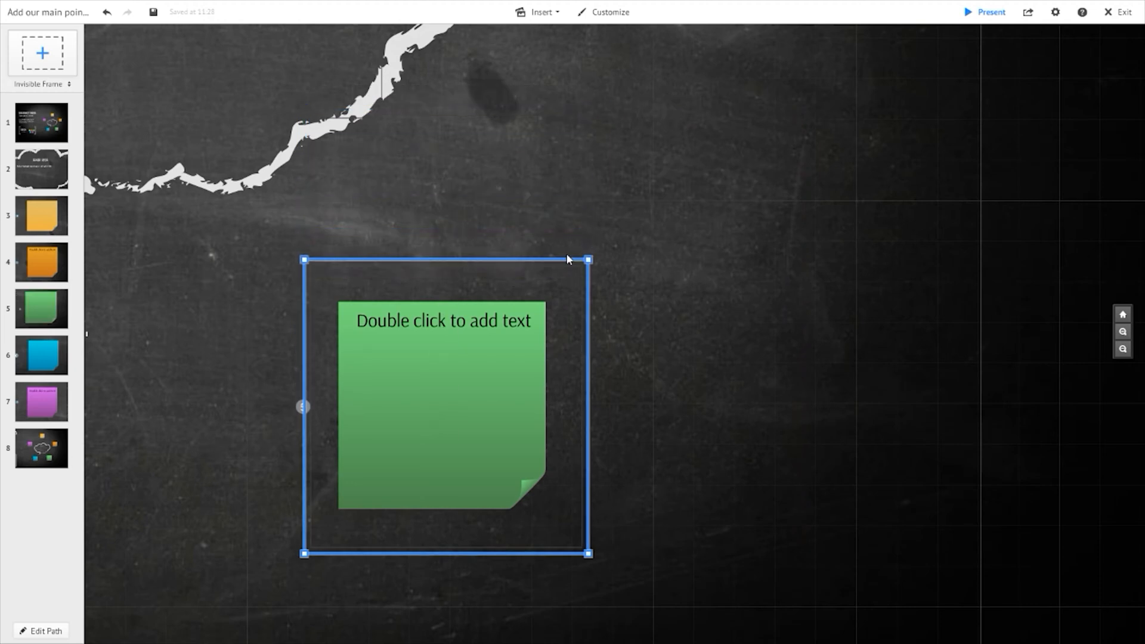
click(576, 329)
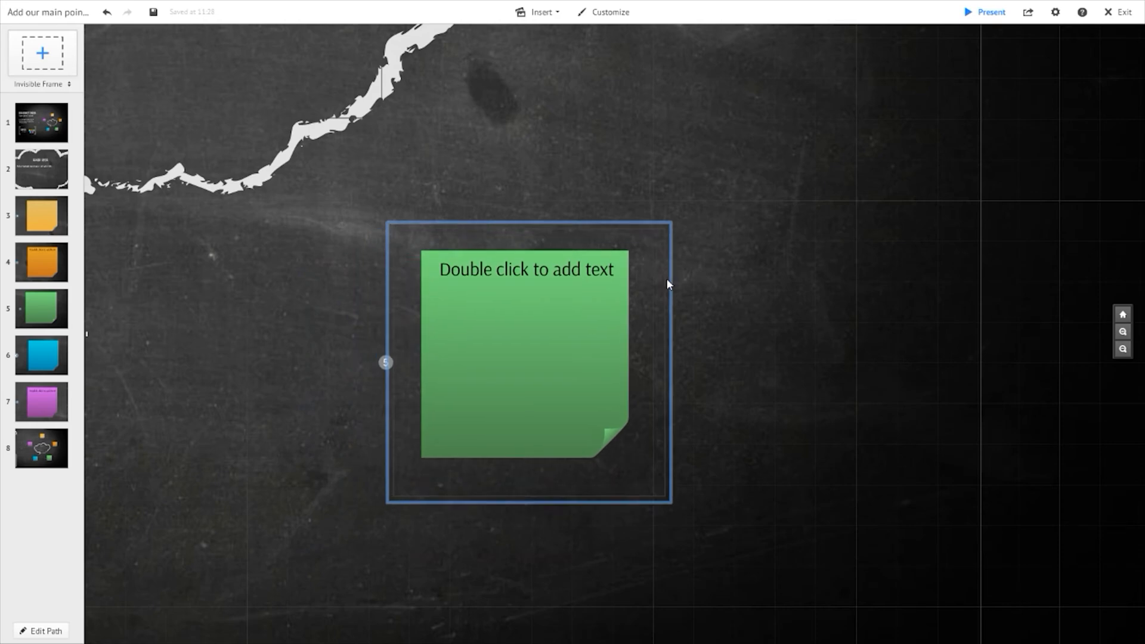
drag(667, 279, 696, 273)
- Zoom out to review the whole mind map layout and open the yellow note's path point
scroll(584, 320, down, 5)
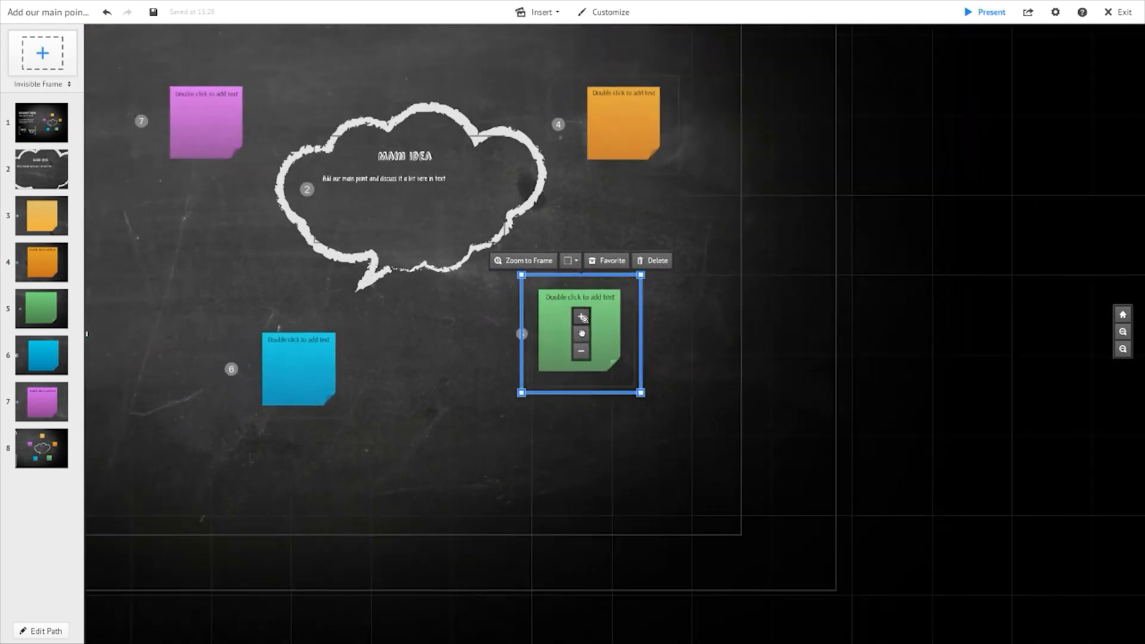
scroll(584, 319, down, 3)
click(481, 366)
scroll(469, 382, up, 3)
scroll(453, 349, down, 4)
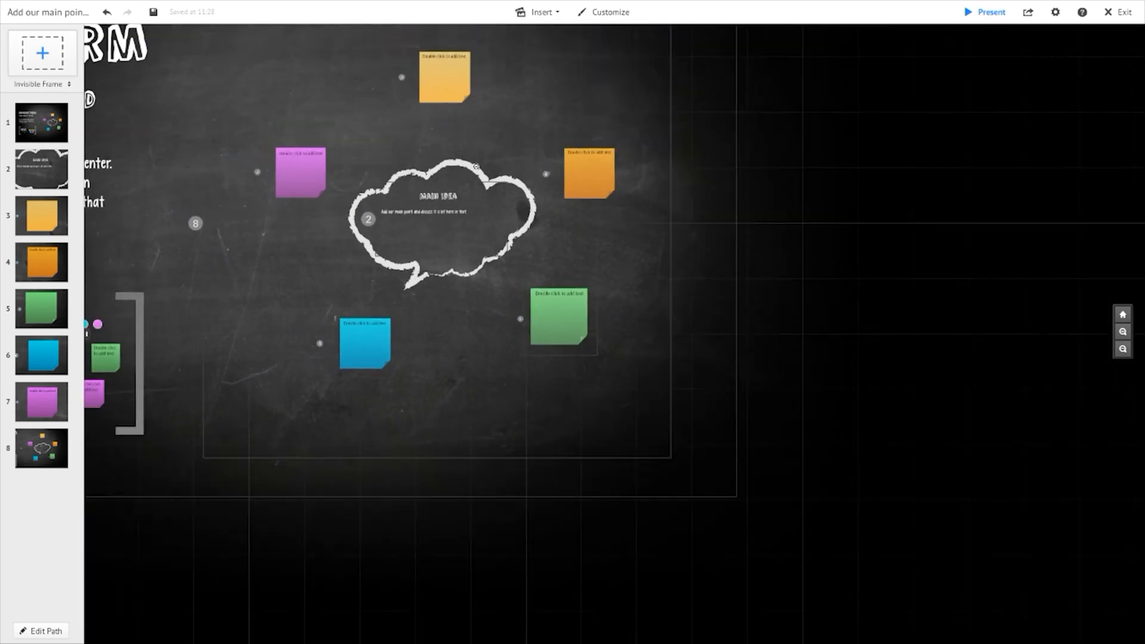
drag(596, 248, 731, 371)
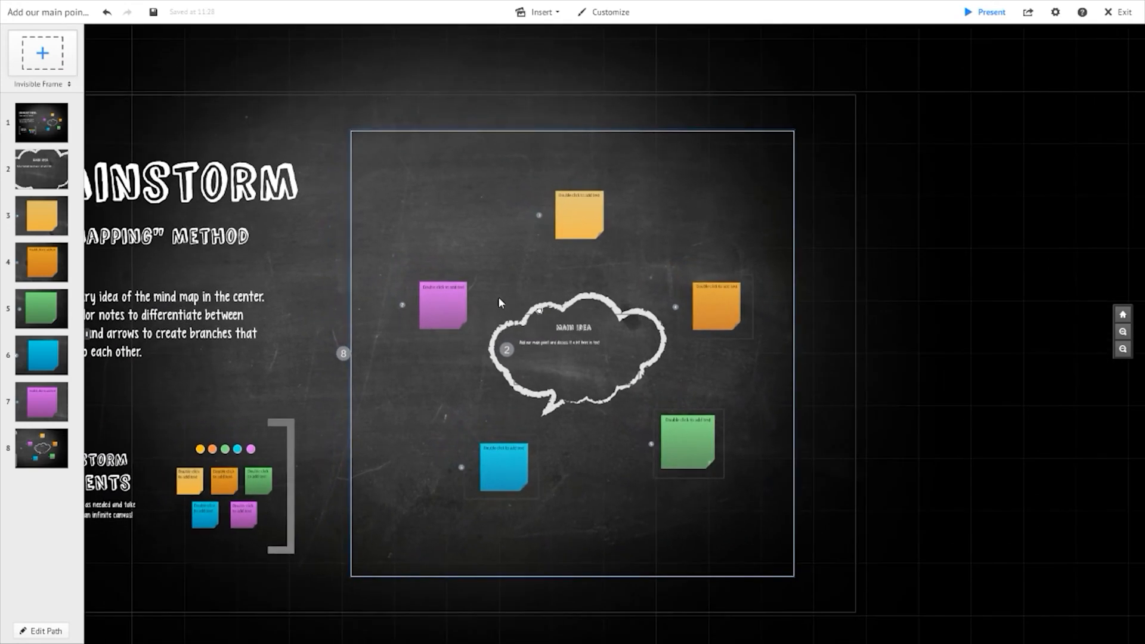
click(442, 303)
click(514, 203)
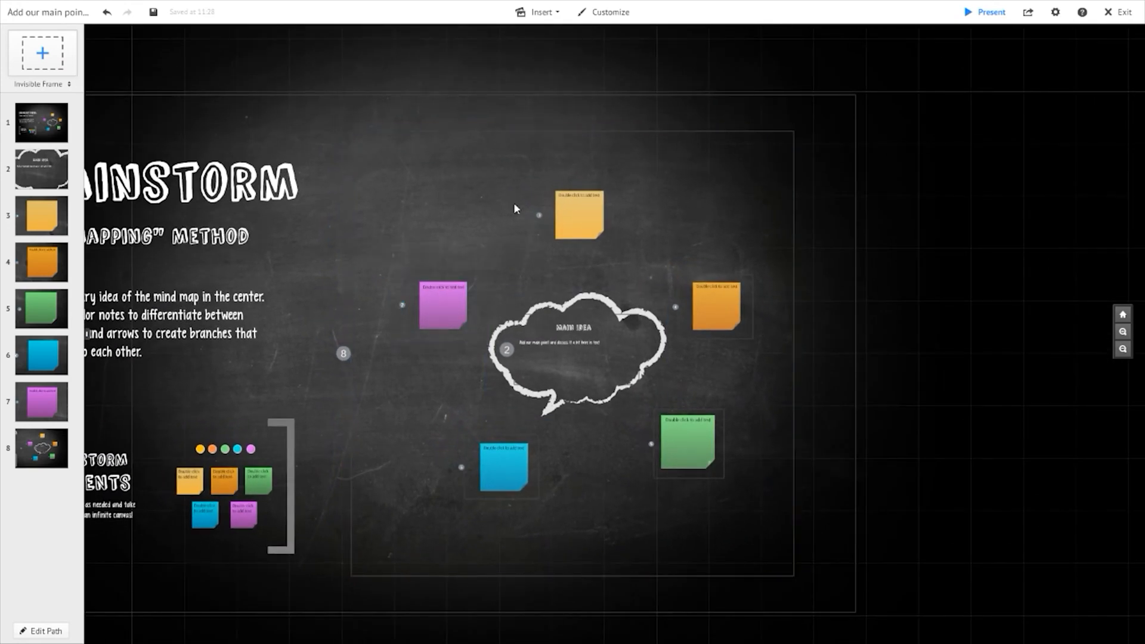
click(583, 217)
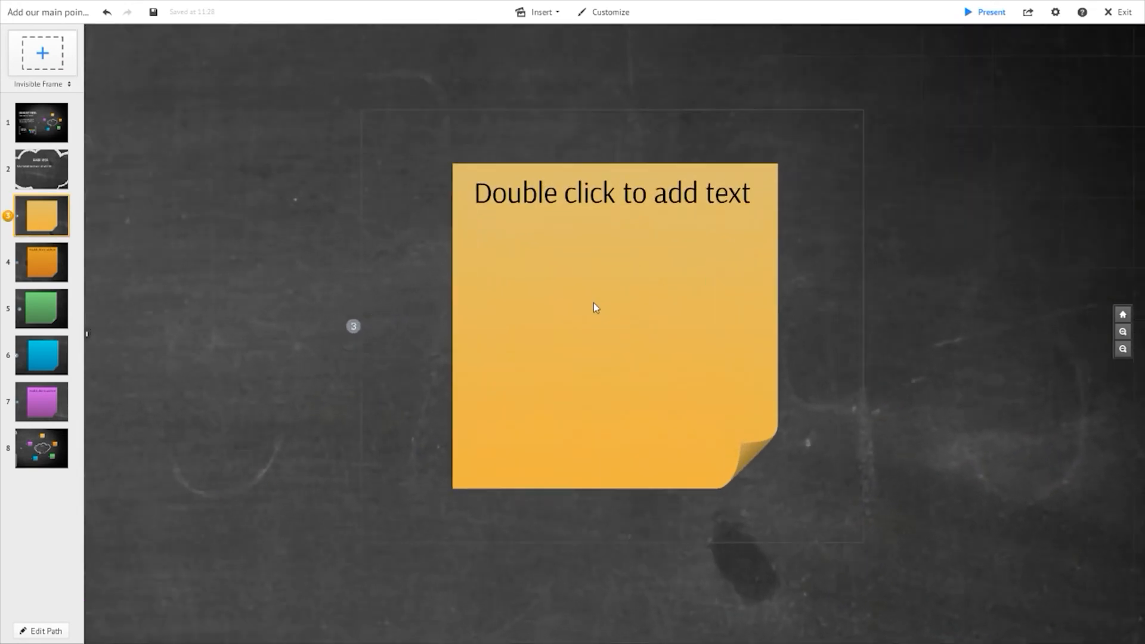
- Select the yellow sticky note and zoom out to inspect its position above the Main Idea cloud
click(595, 304)
scroll(537, 358, down, 3)
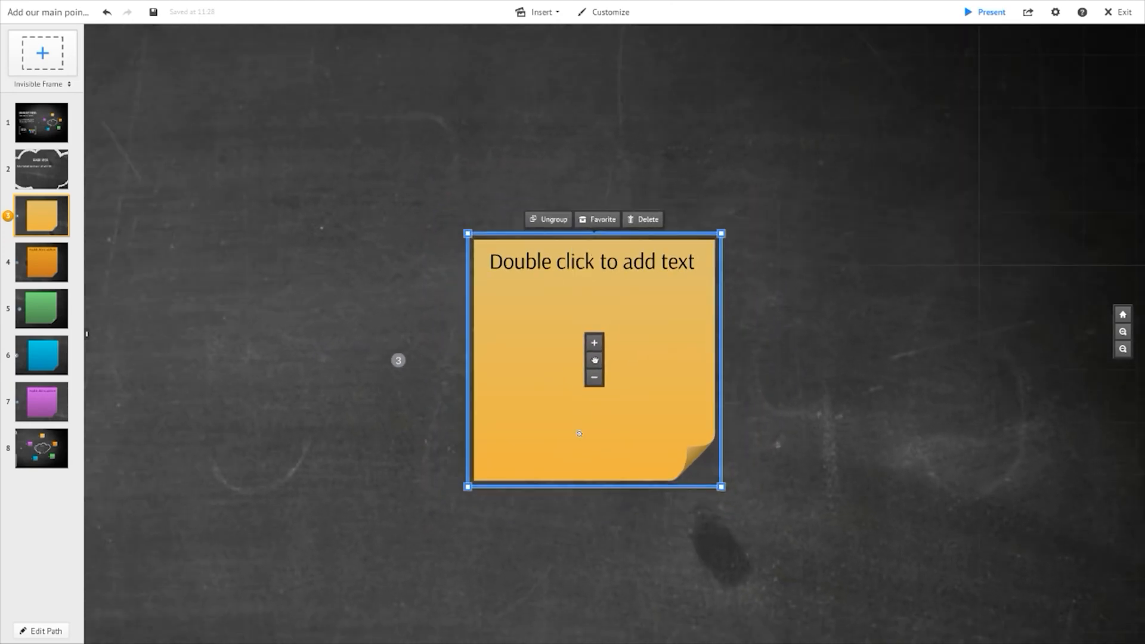
scroll(579, 434, down, 6)
drag(601, 504, 581, 205)
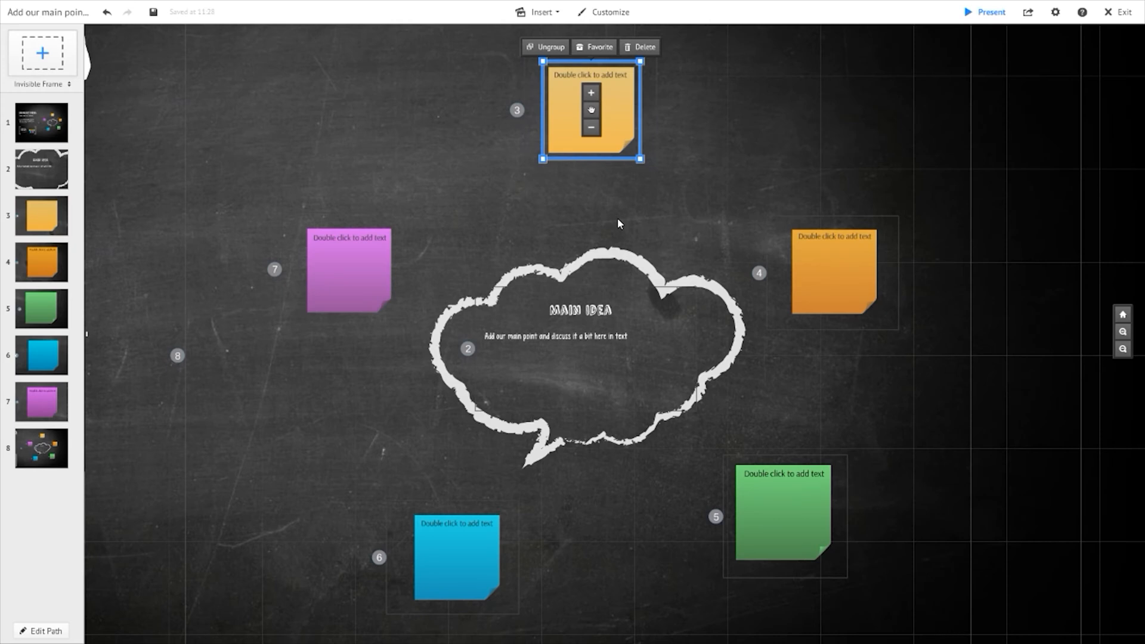
drag(594, 188, 548, 349)
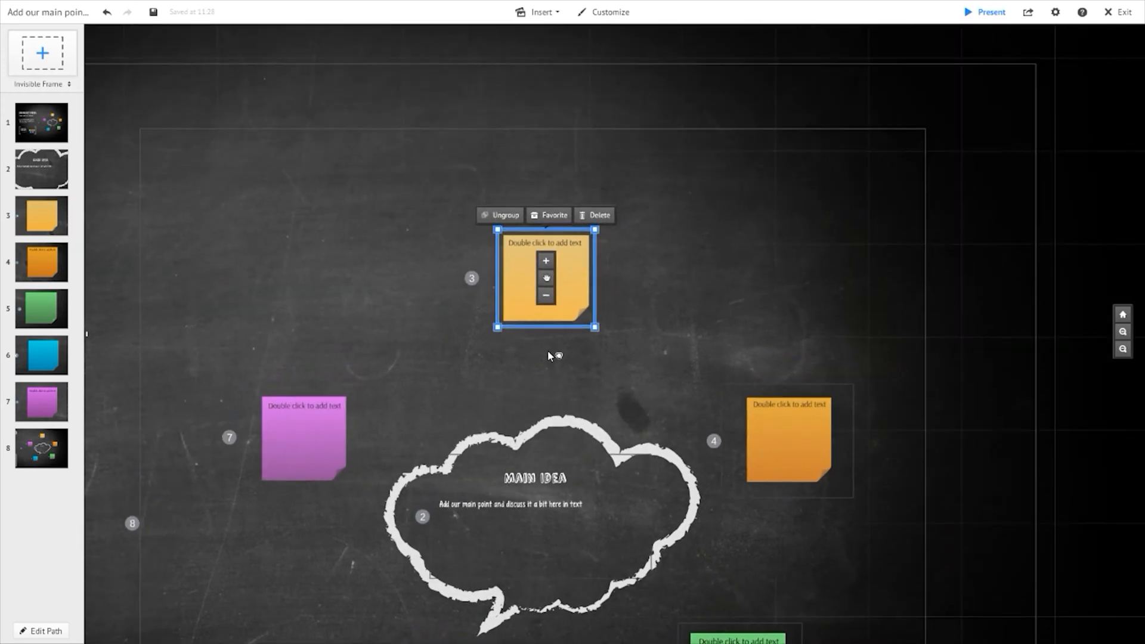
right_click(577, 281)
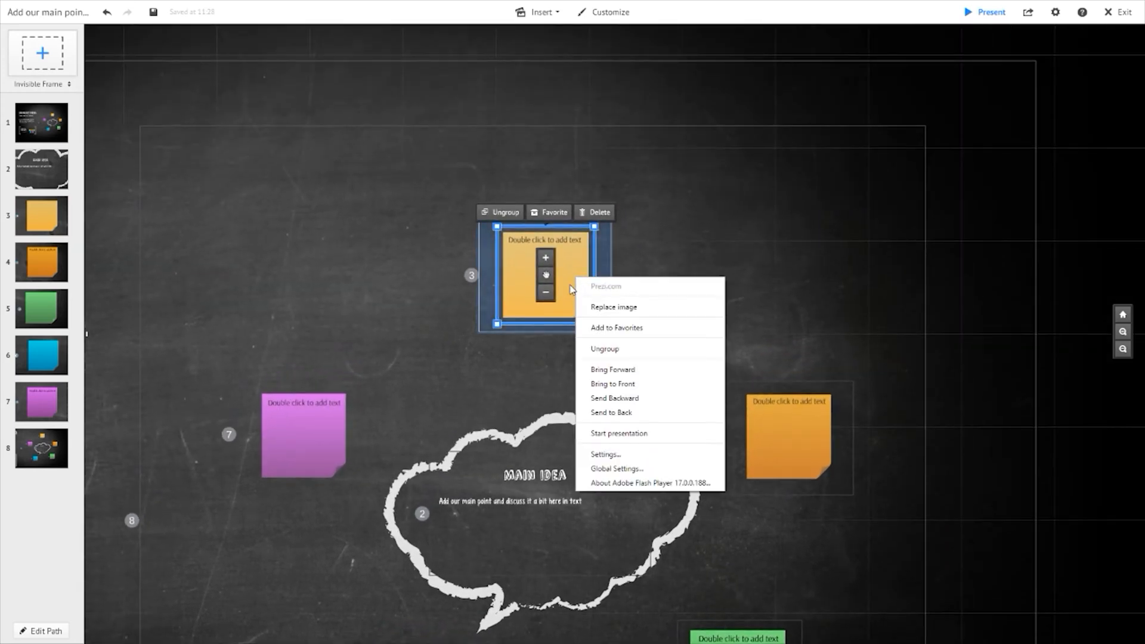
click(544, 349)
click(562, 303)
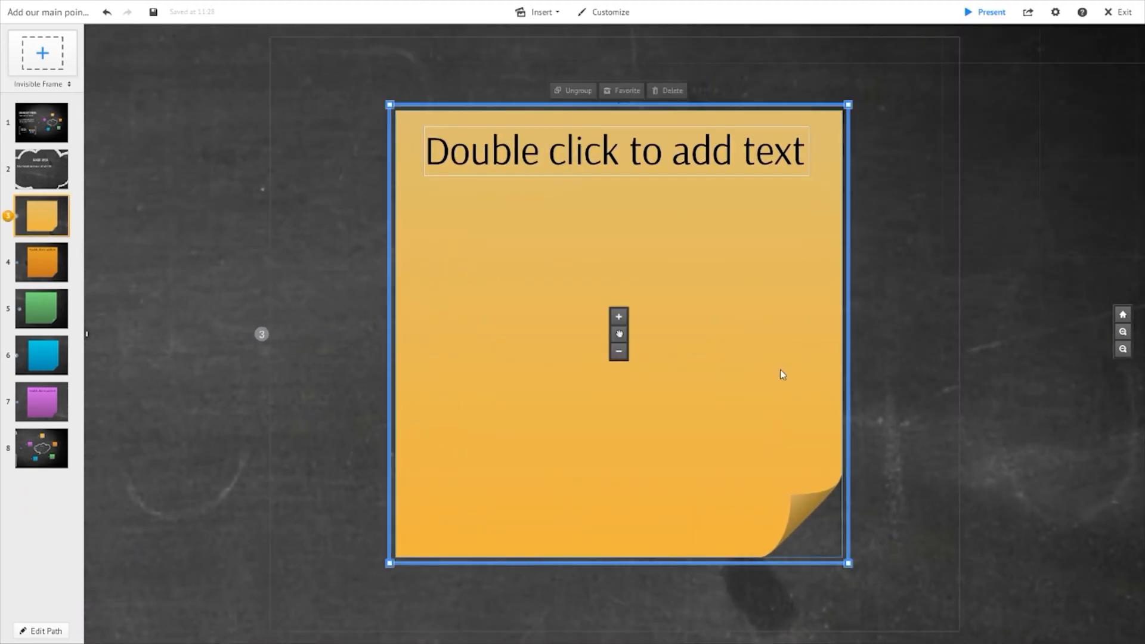
- Paste a copy of the yellow sticky note, shift it left, and delete the copy
right_click(776, 347)
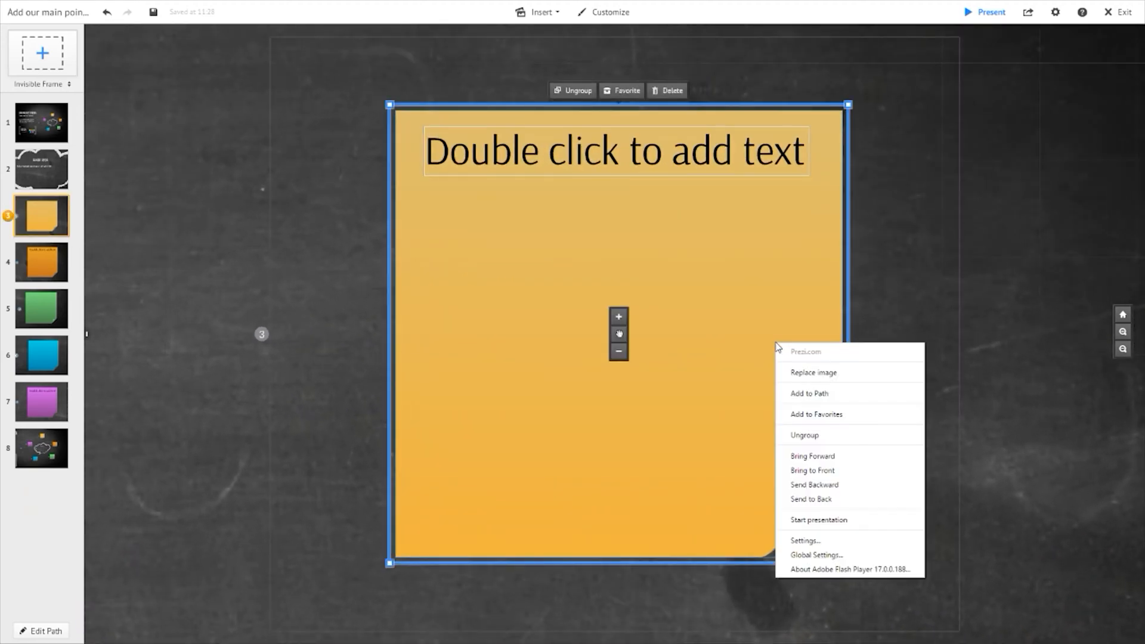
click(726, 332)
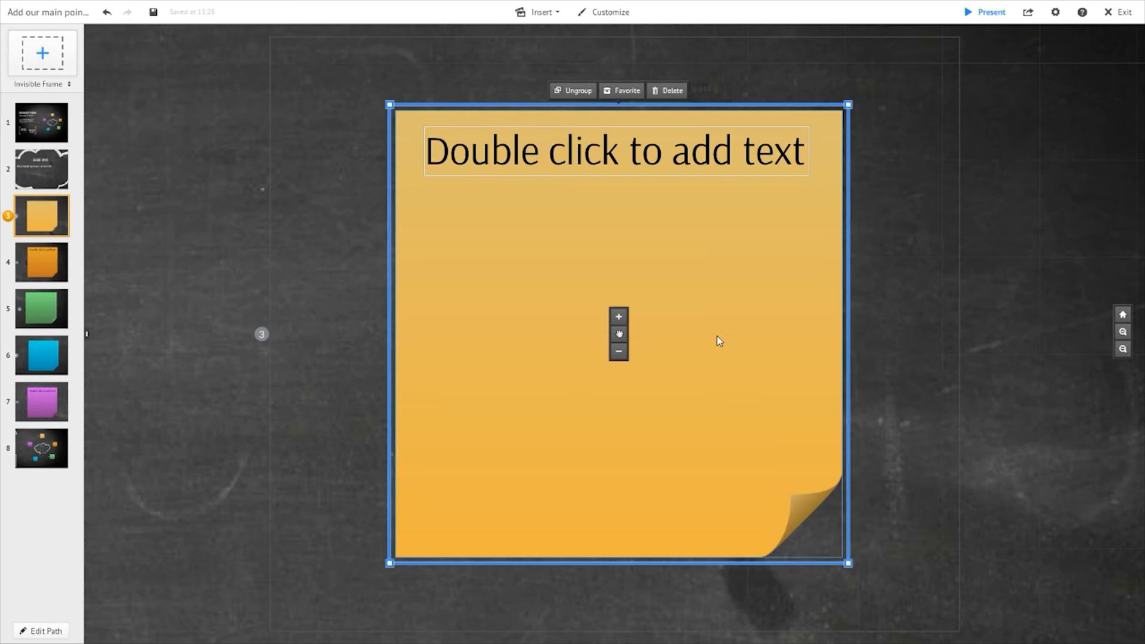
key(ctrl+v)
drag(506, 324, 286, 335)
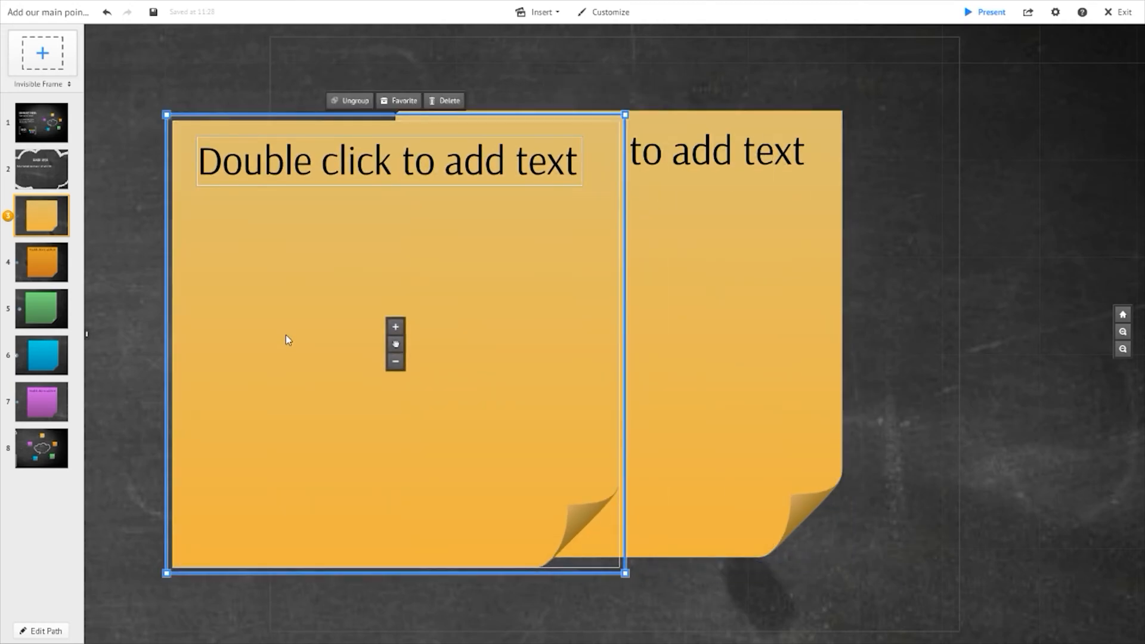
key(Delete)
click(464, 342)
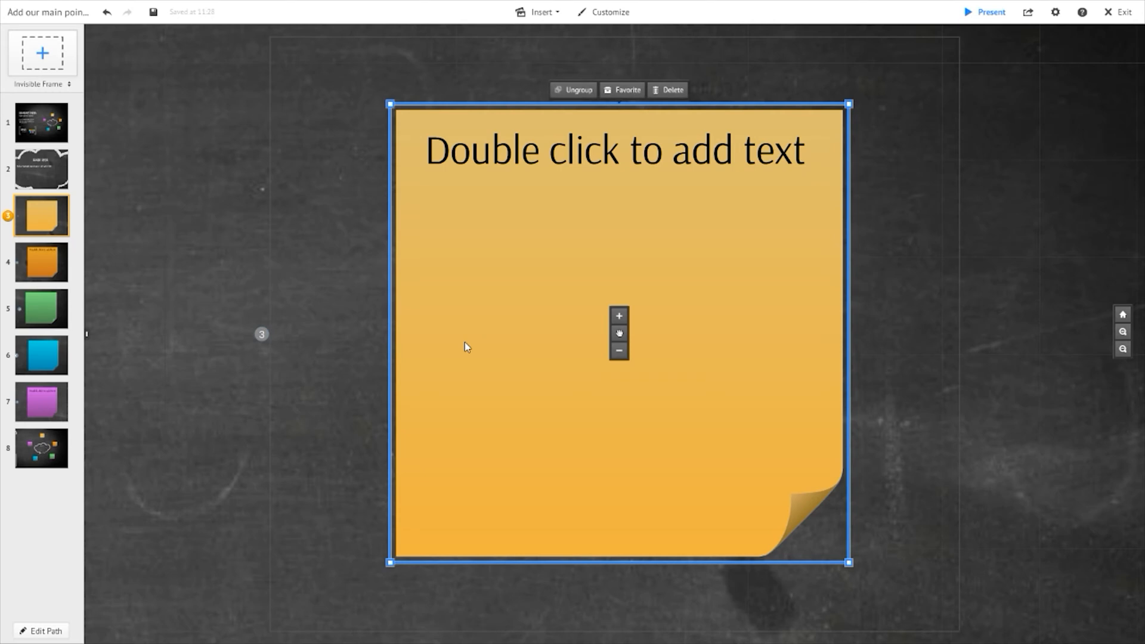
right_click(466, 347)
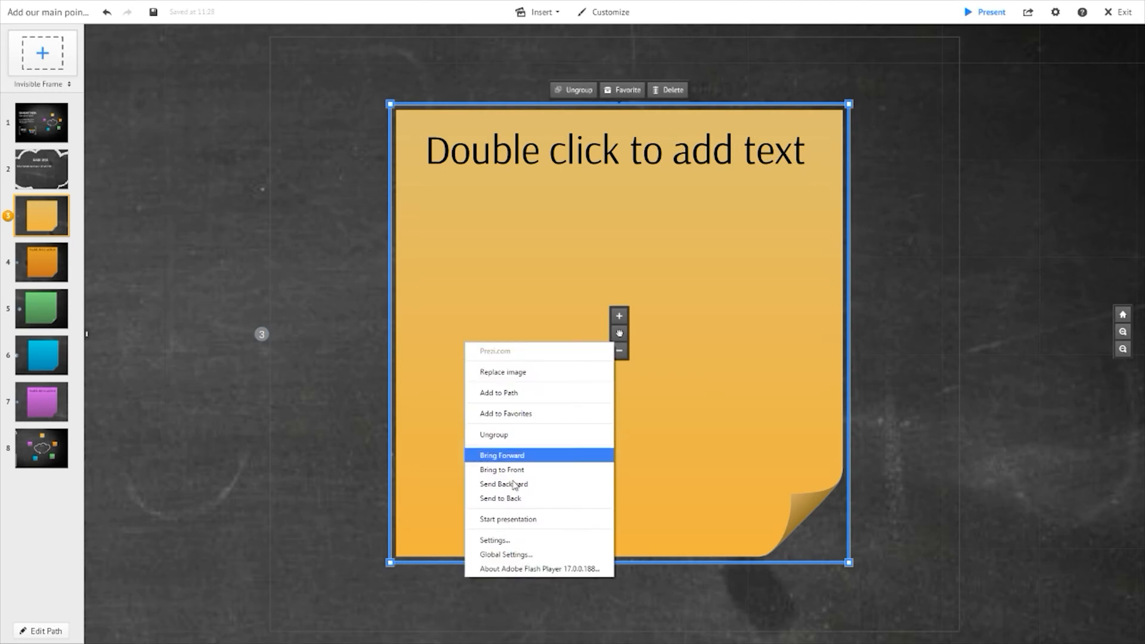
click(495, 228)
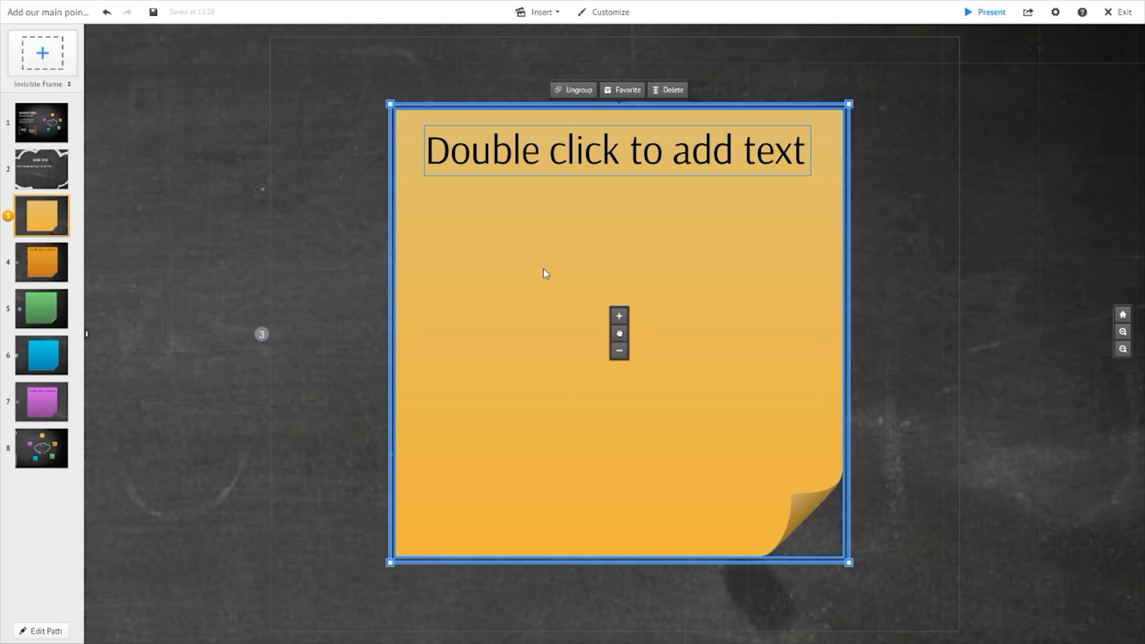
click(888, 335)
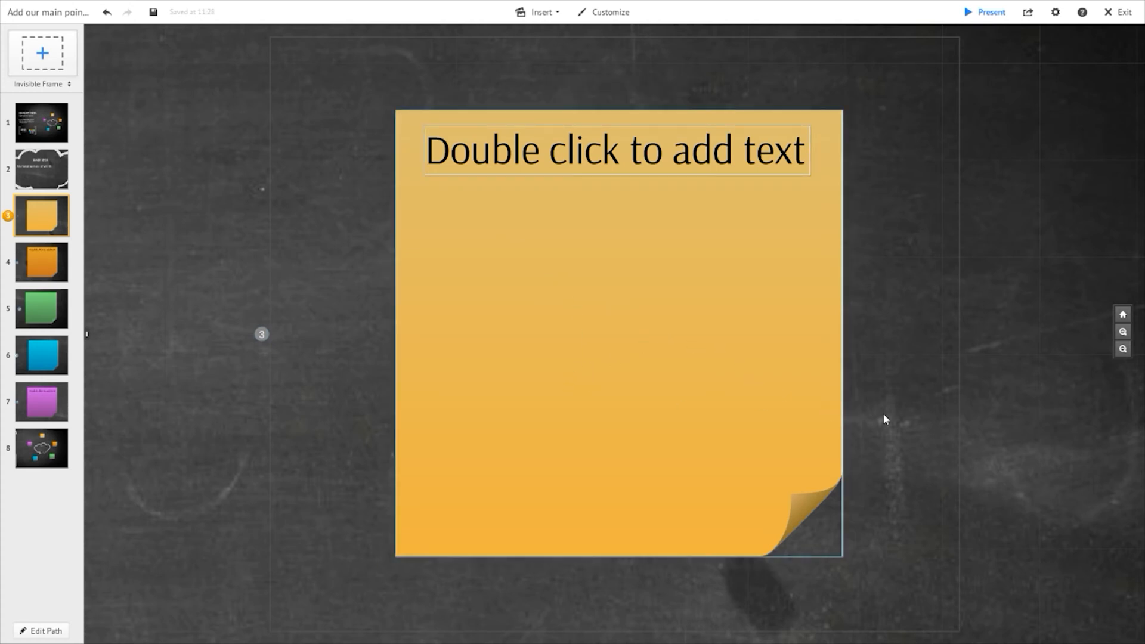
- Move the blue sticky note with its frame to the right, below the Main Idea cloud
scroll(884, 419, down, 5)
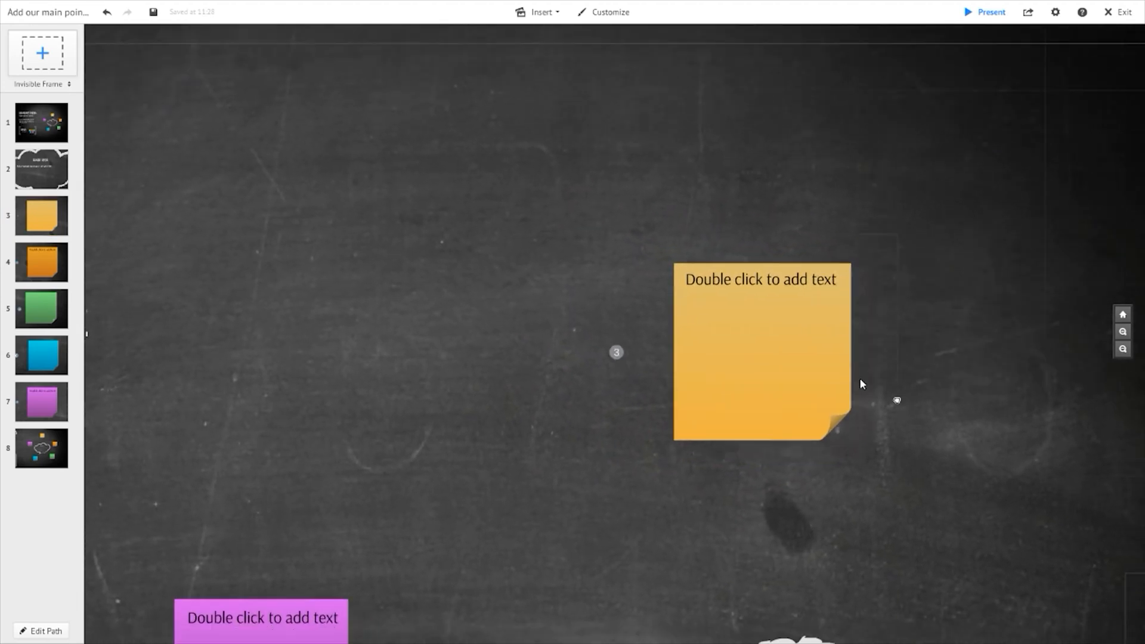
drag(860, 380, 716, 181)
scroll(720, 439, down, 4)
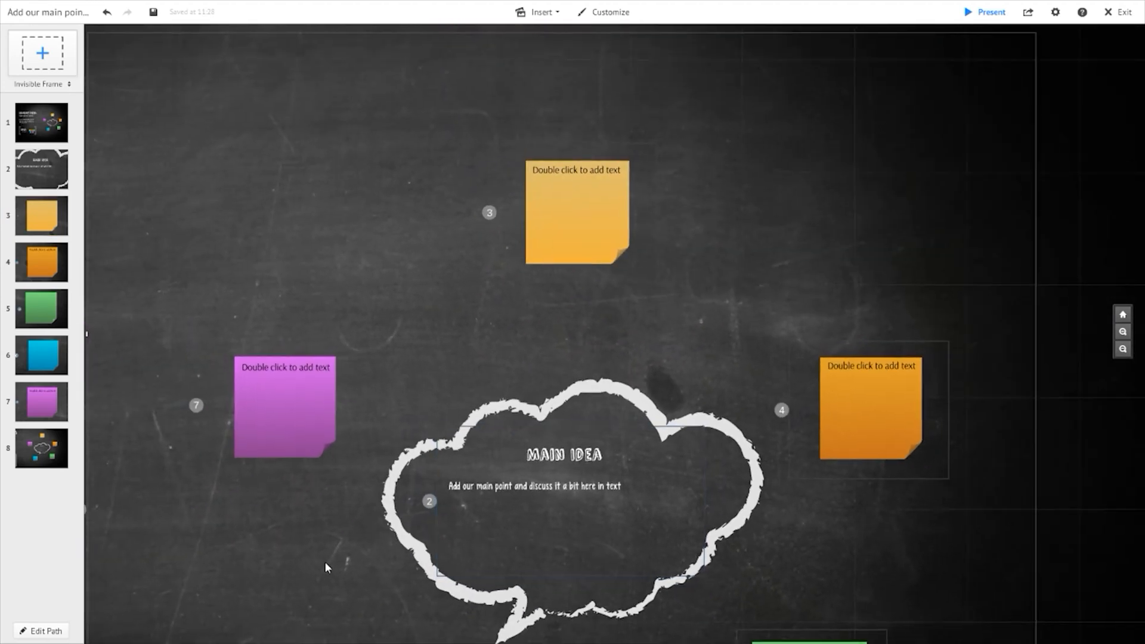
drag(327, 567, 463, 189)
drag(368, 194, 486, 294)
double_click(675, 344)
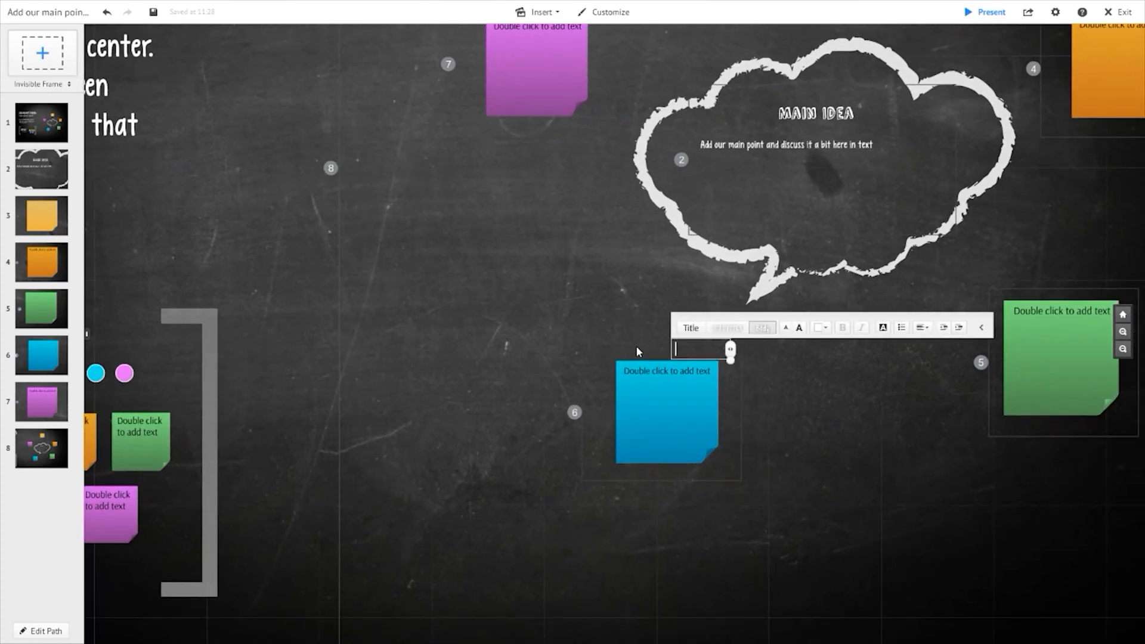
click(642, 345)
drag(644, 343, 760, 374)
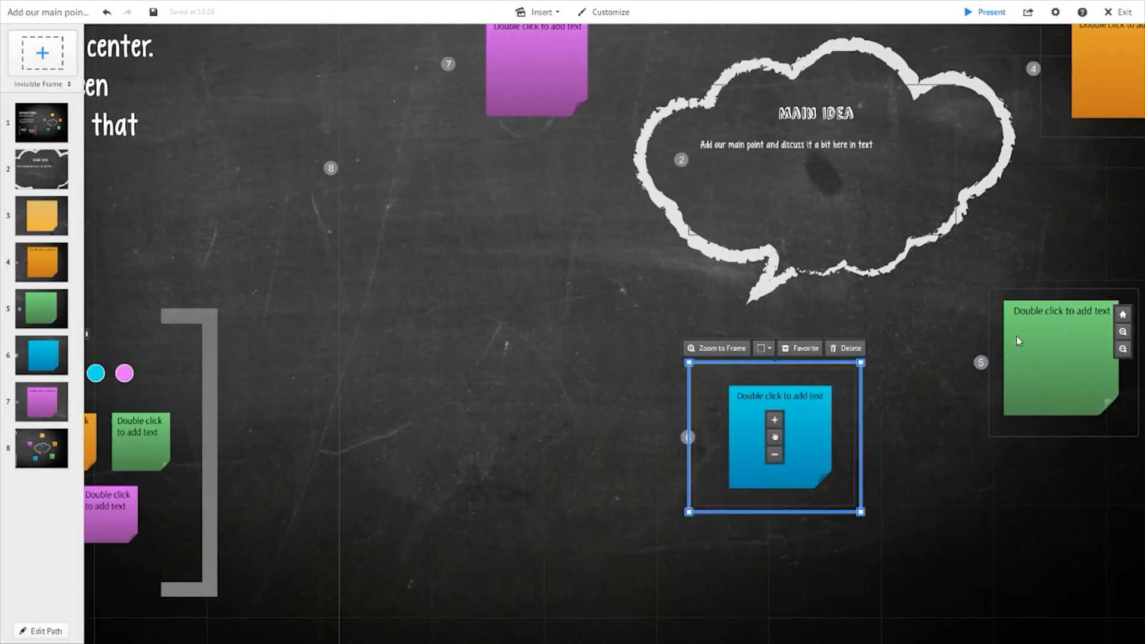
- Nudge the green sticky note's frame slightly up and to the right
click(1017, 296)
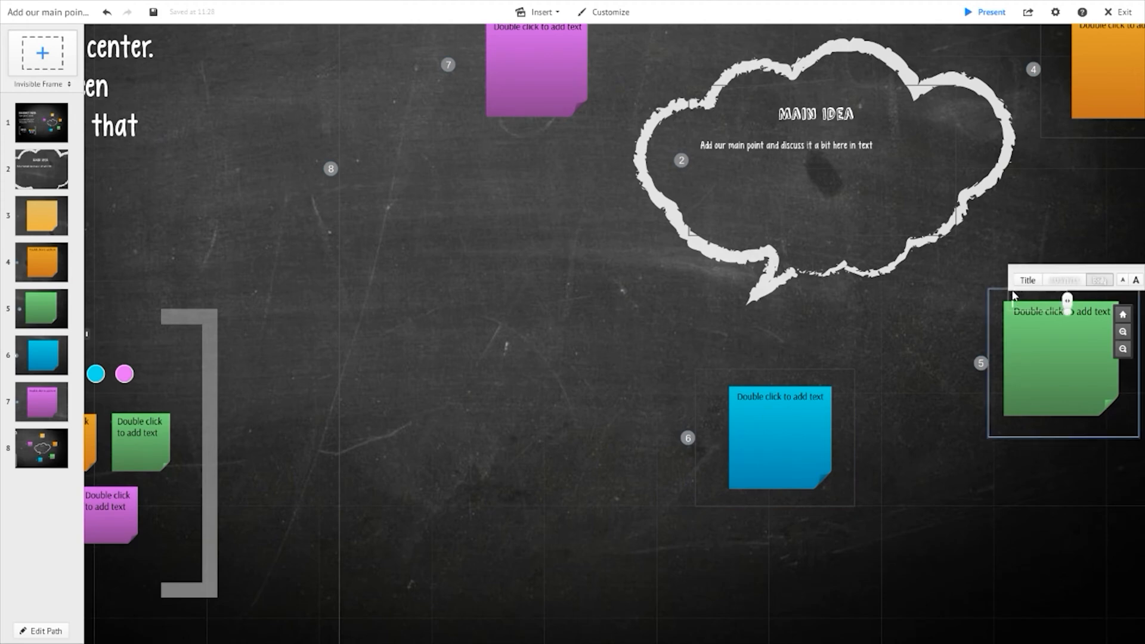
click(995, 289)
drag(980, 288, 1007, 282)
- Jump through path points 5, 4 and 1 to review the notes
click(42, 316)
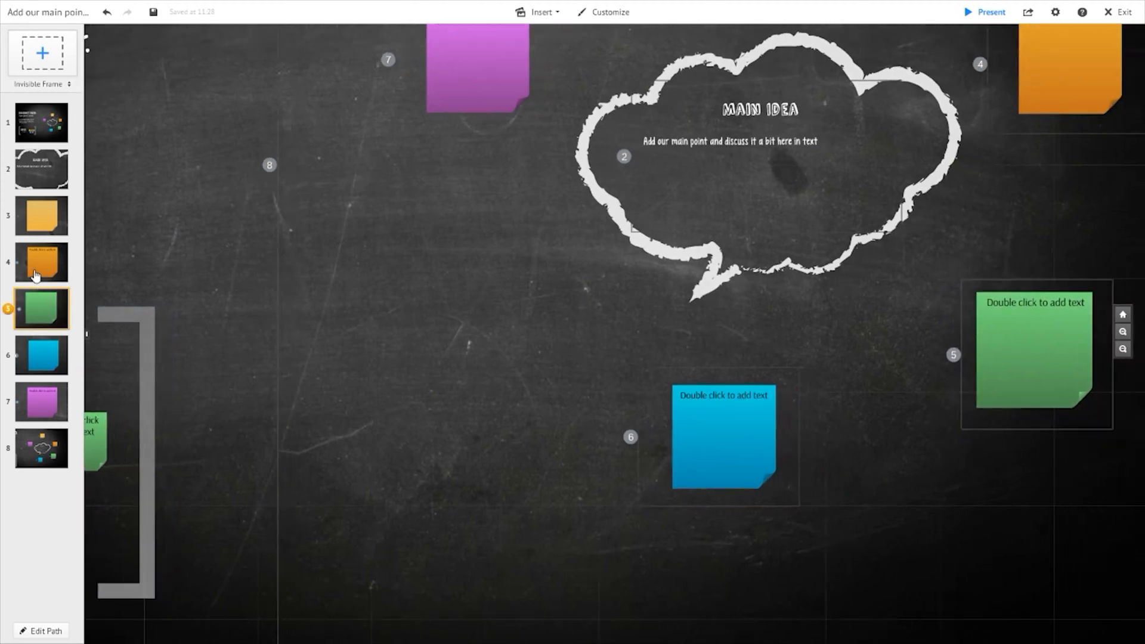
click(38, 271)
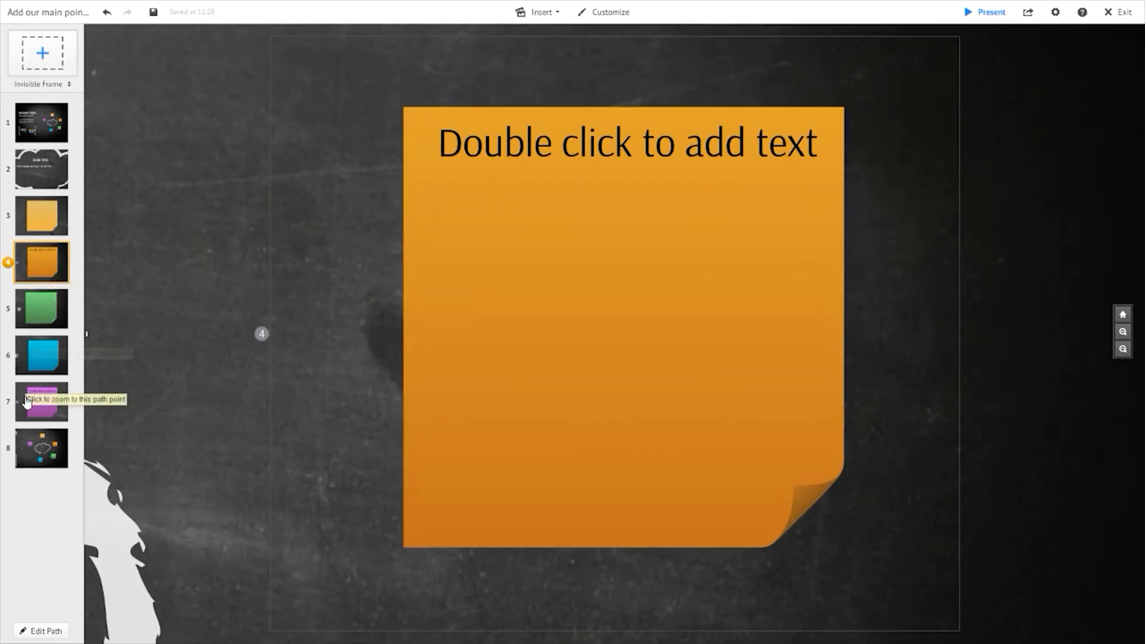
click(41, 120)
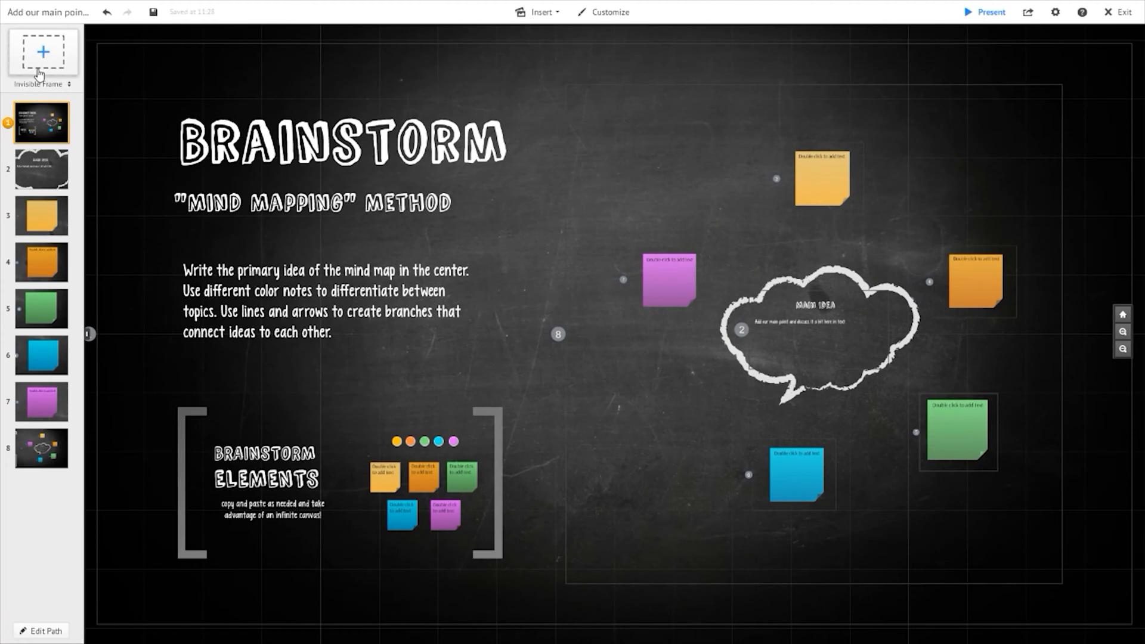
- Add a new invisible frame on the canvas and paste the copied yellow sticky note into it
drag(39, 73, 615, 408)
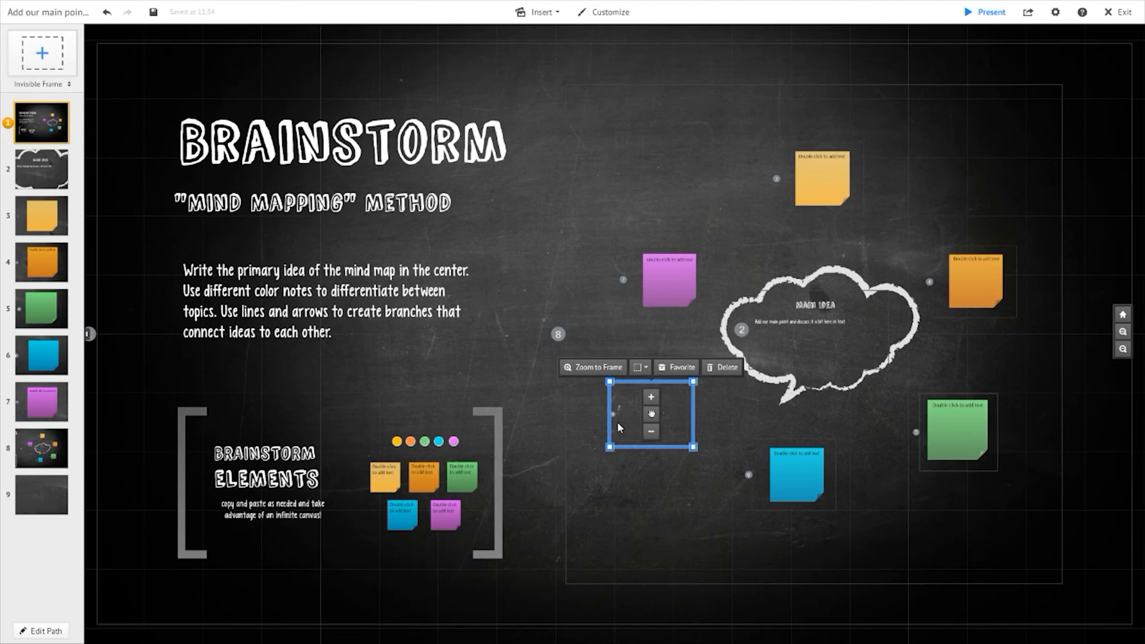
click(623, 420)
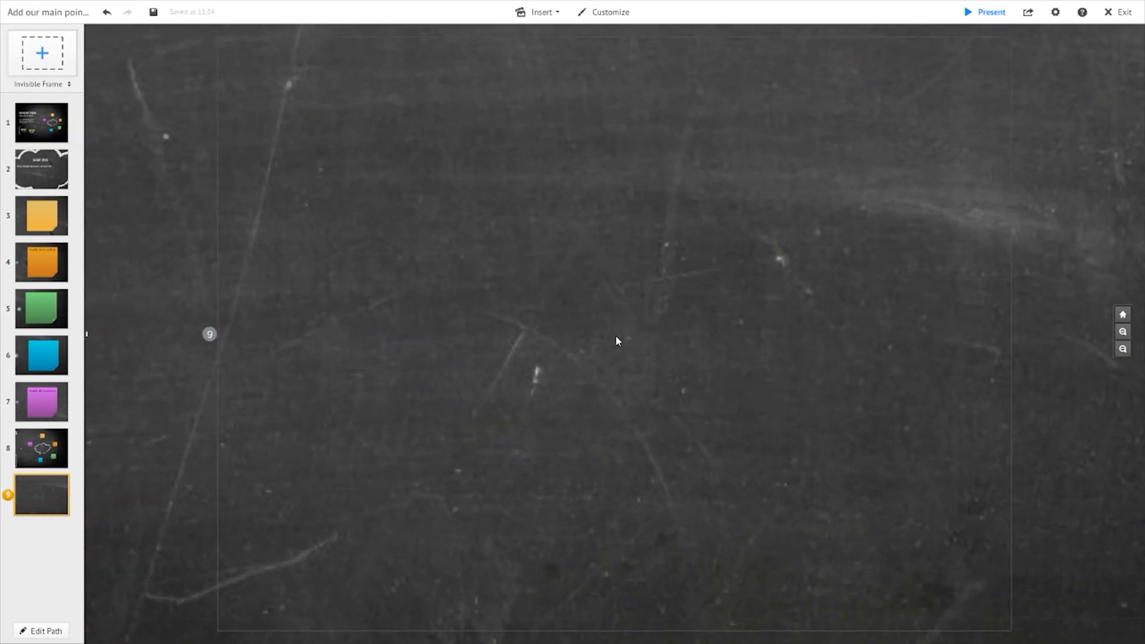
key(ctrl+v)
- Move the new frame with its yellow note next to the mind map and enlarge the frame from its corner
scroll(621, 382, down, 5)
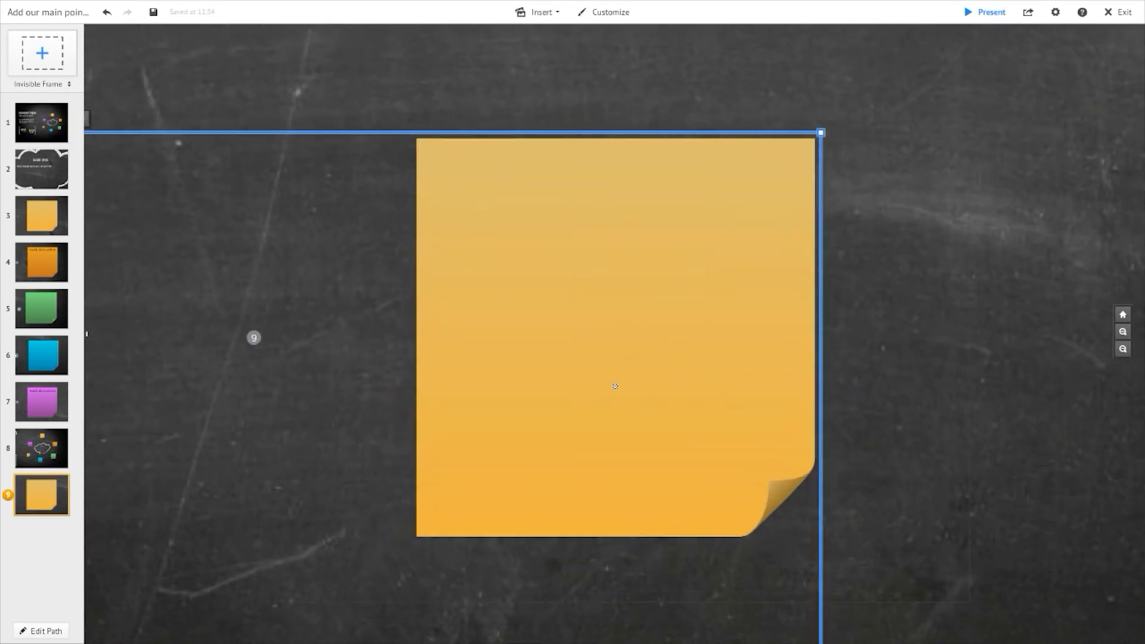
scroll(574, 402, down, 6)
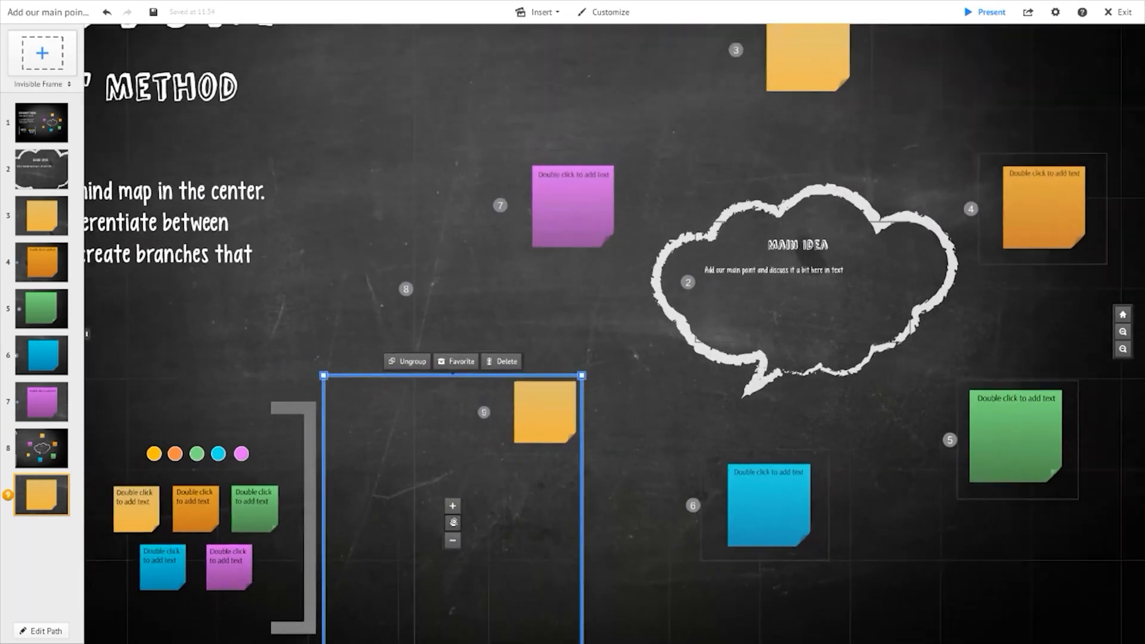
scroll(458, 518, down, 3)
drag(586, 540, 577, 430)
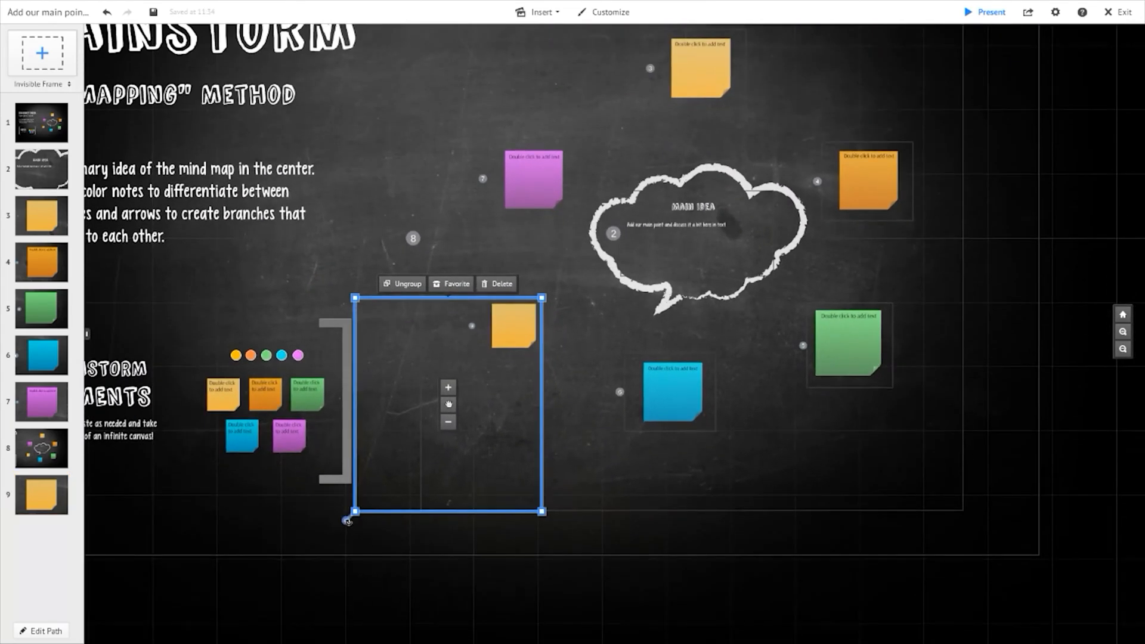
drag(403, 528, 404, 529)
click(404, 512)
click(425, 561)
click(444, 454)
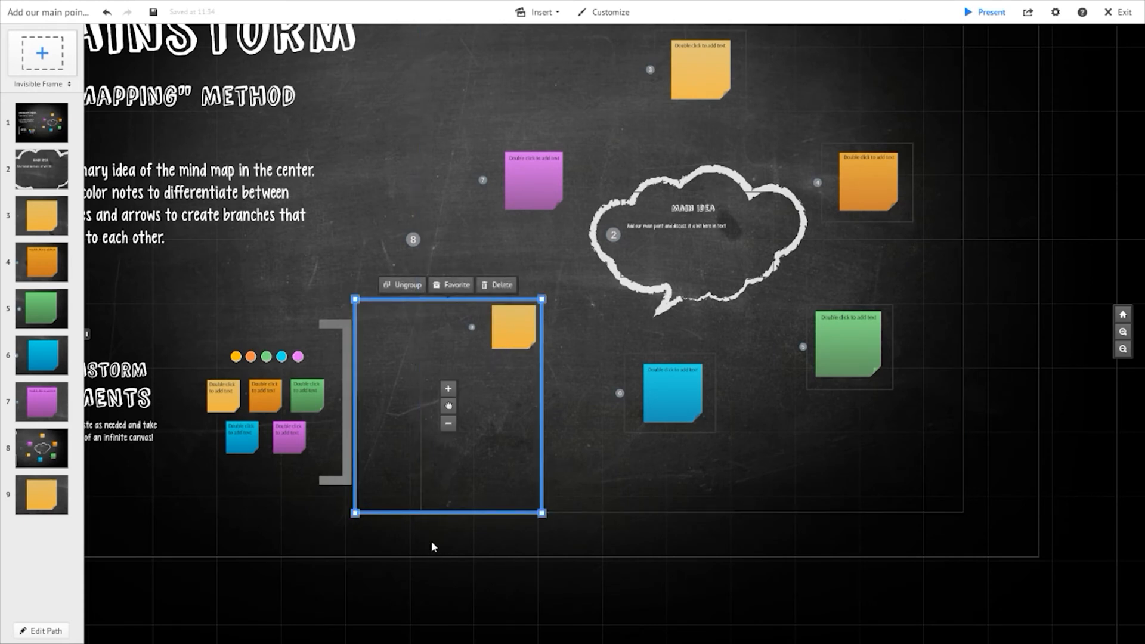
drag(355, 513, 338, 533)
- Ungroup the pasted yellow sticky note from its surrounding frame
right_click(521, 313)
click(513, 306)
click(591, 381)
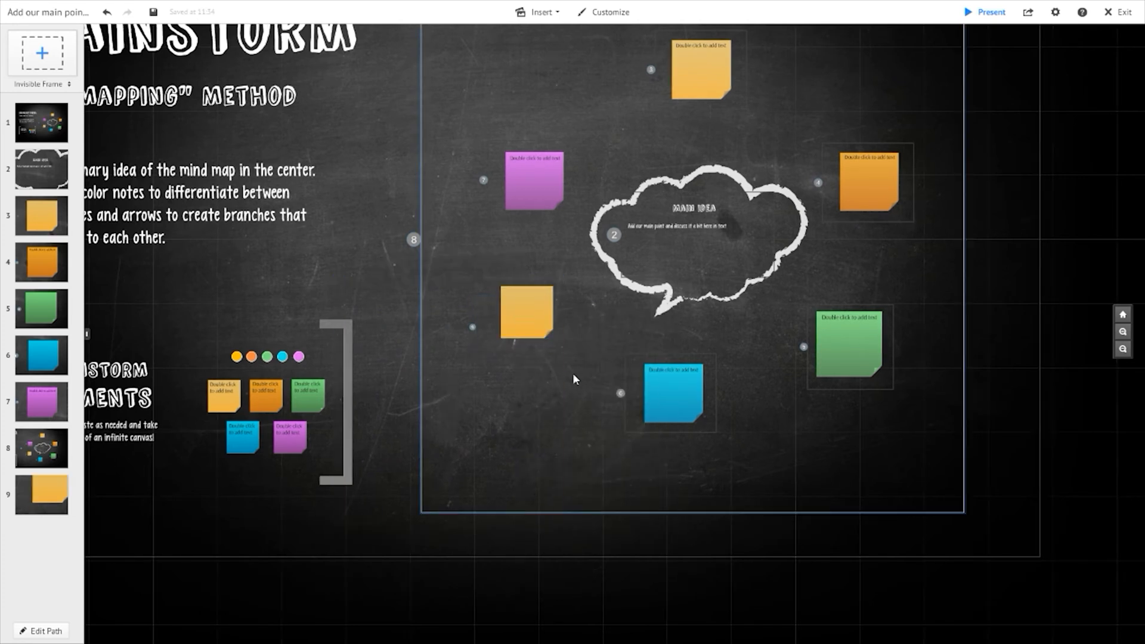
click(521, 324)
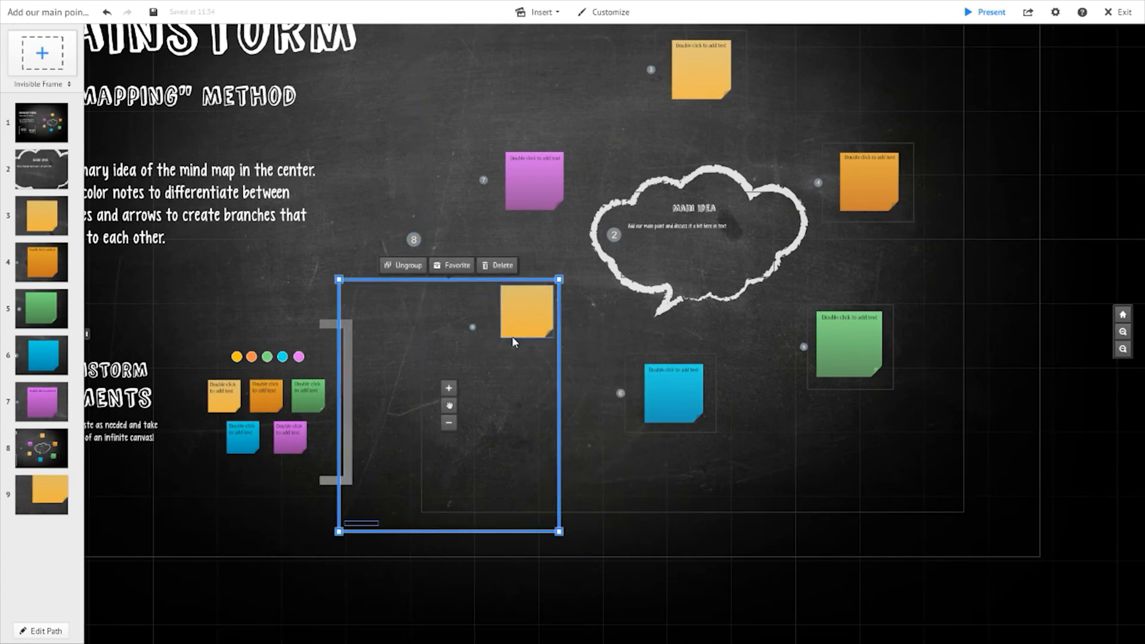
right_click(513, 342)
click(545, 424)
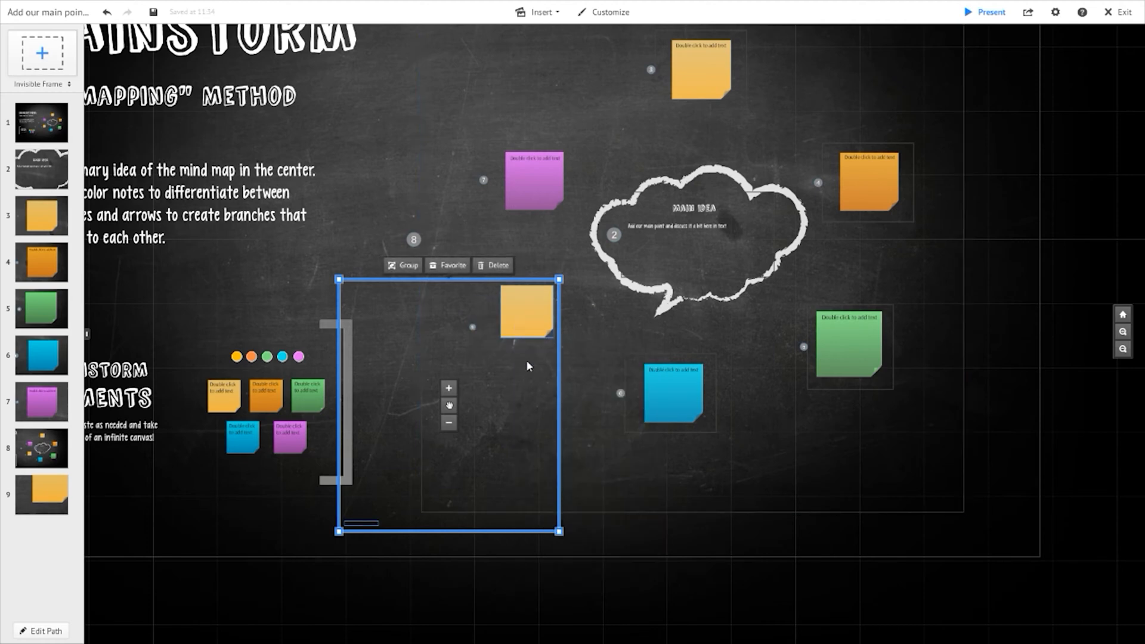
click(379, 231)
- Reposition the new yellow note so it sits centred inside its invisible frame 9
click(513, 309)
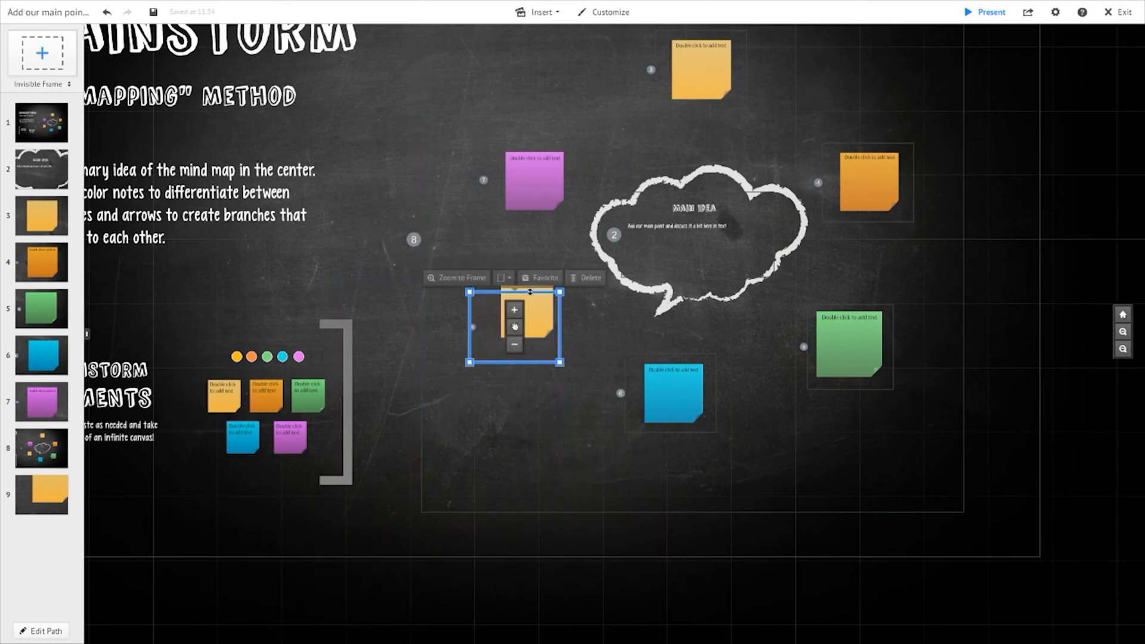
click(542, 313)
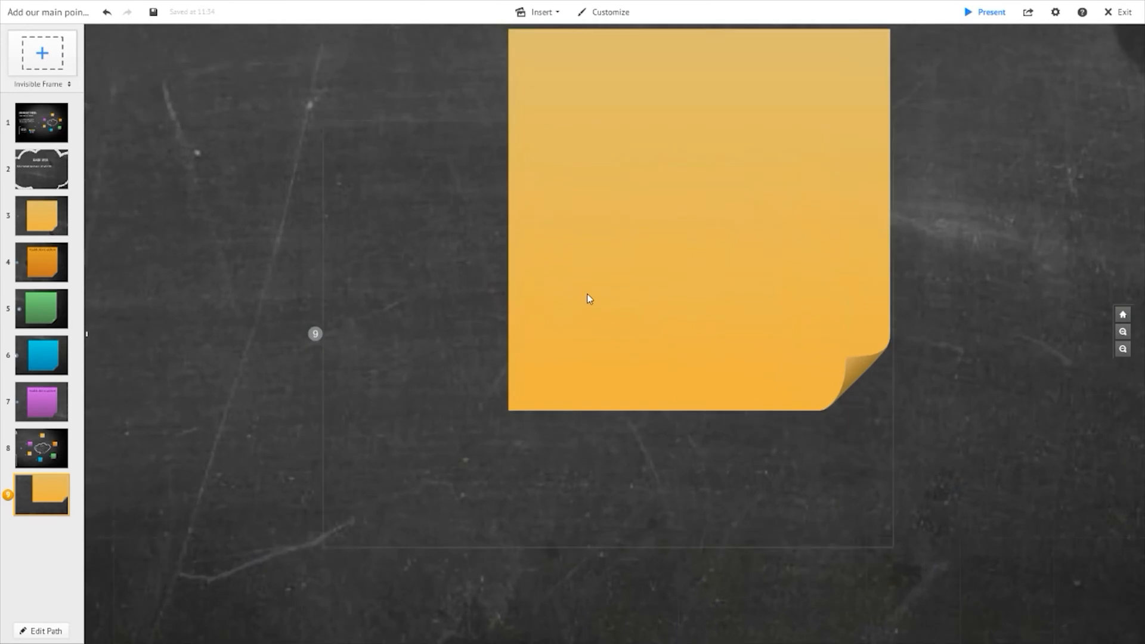
click(628, 275)
drag(636, 294, 459, 471)
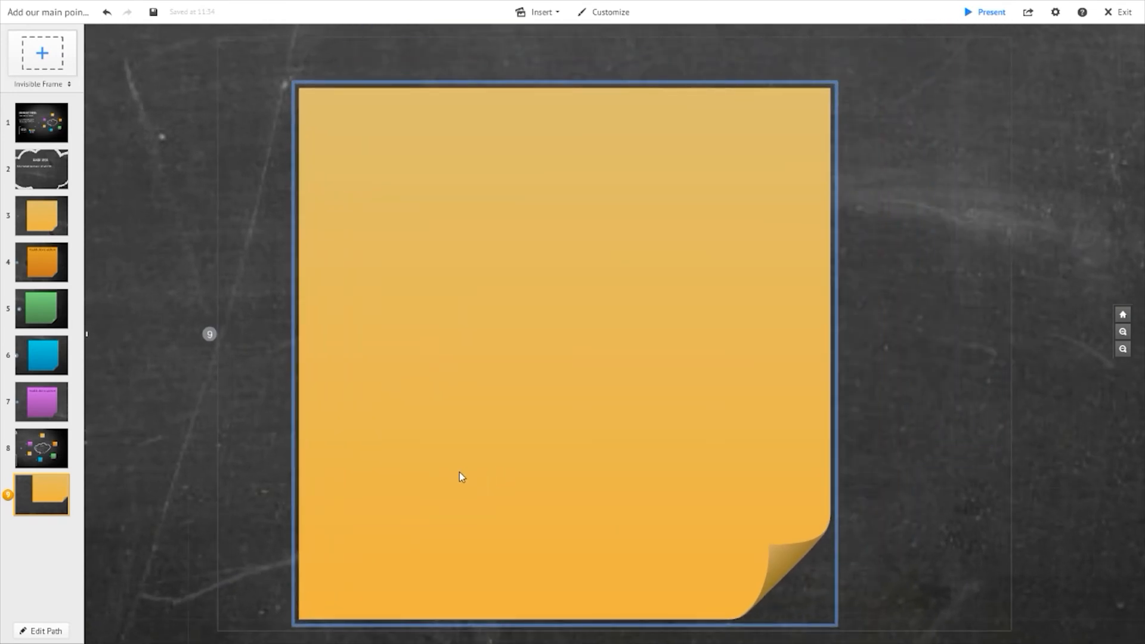
scroll(527, 456, down, 5)
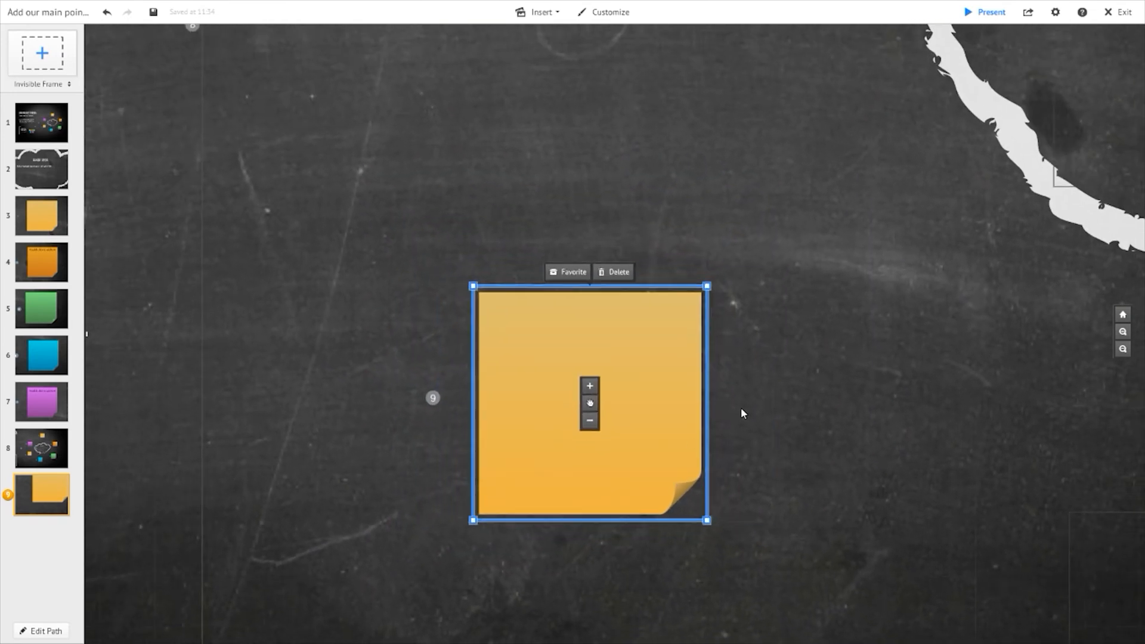
click(773, 399)
click(644, 415)
drag(617, 424, 652, 405)
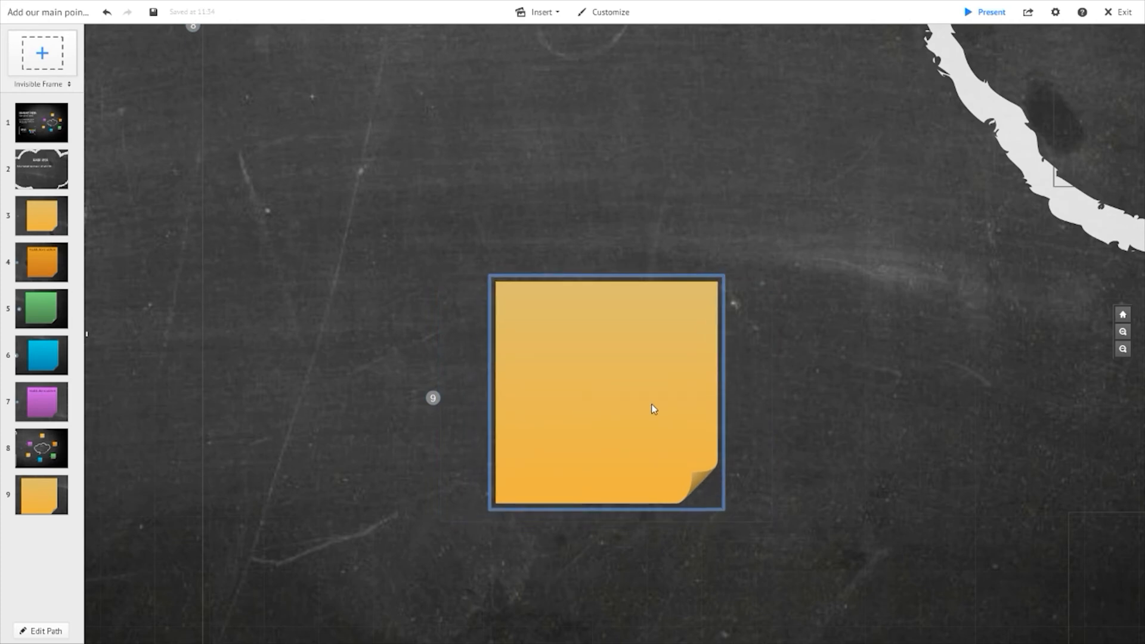
- Add the text 'Text here' to the new yellow sticky note
double_click(595, 322)
click(578, 340)
double_click(578, 325)
click(594, 356)
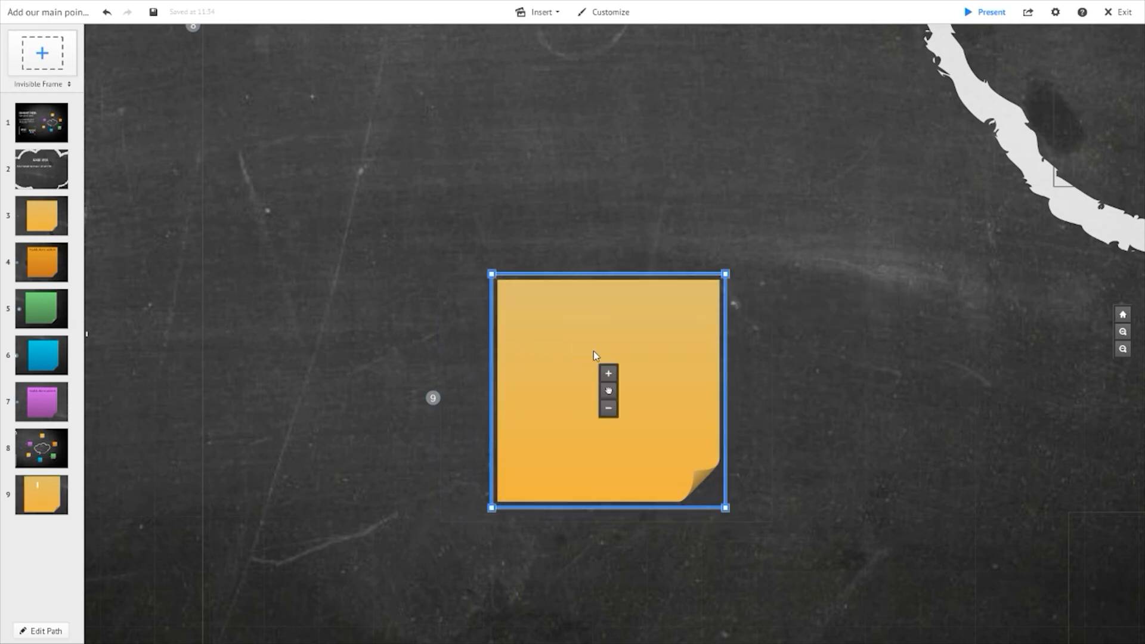
double_click(533, 314)
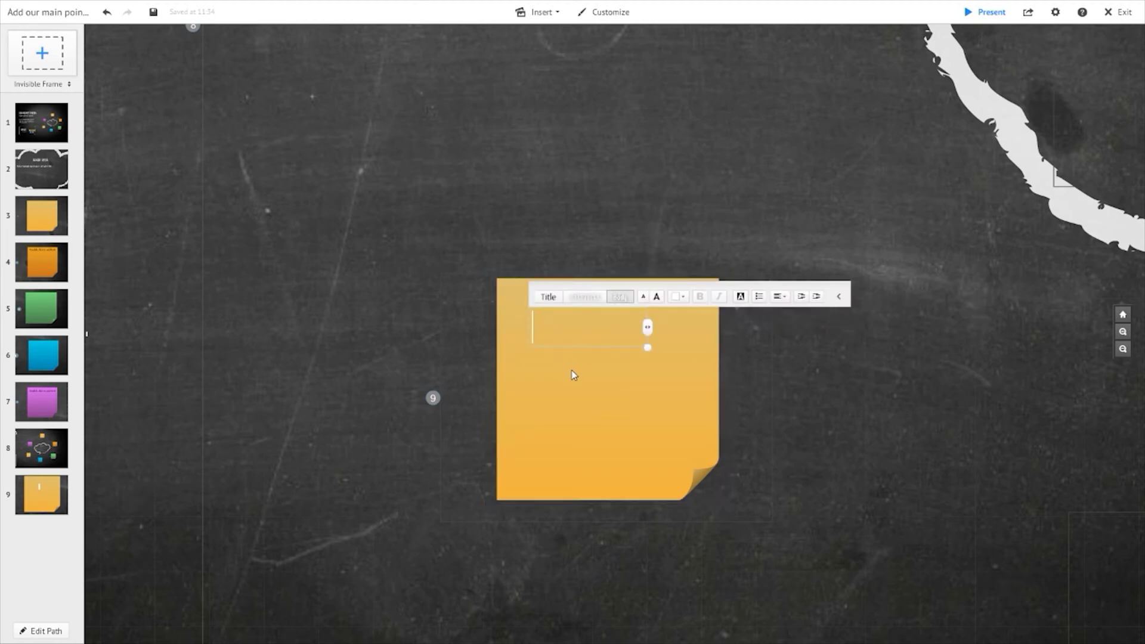
text(Text here)
key(ctrl+a)
click(680, 297)
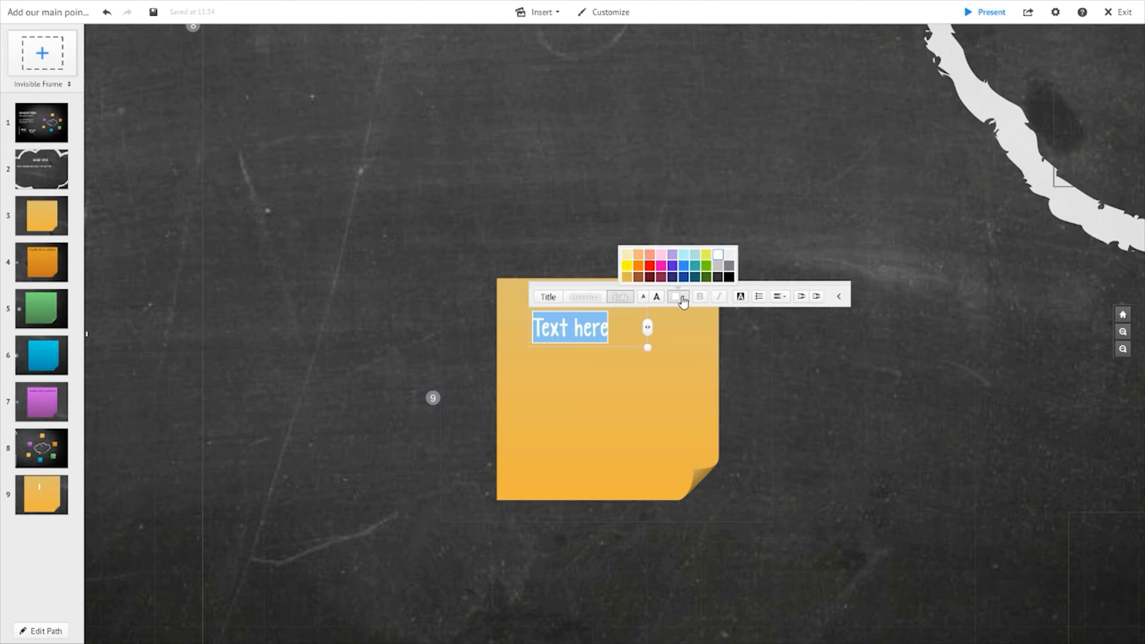
click(640, 428)
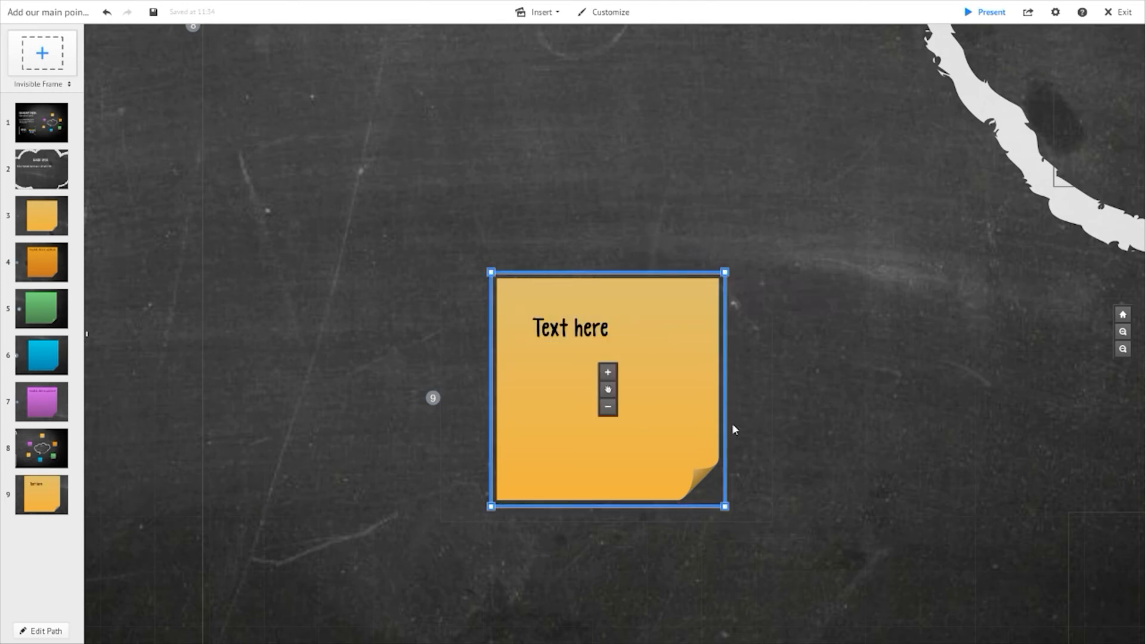
- Move the note's text box toward its upper left corner and reopen it for editing
click(542, 339)
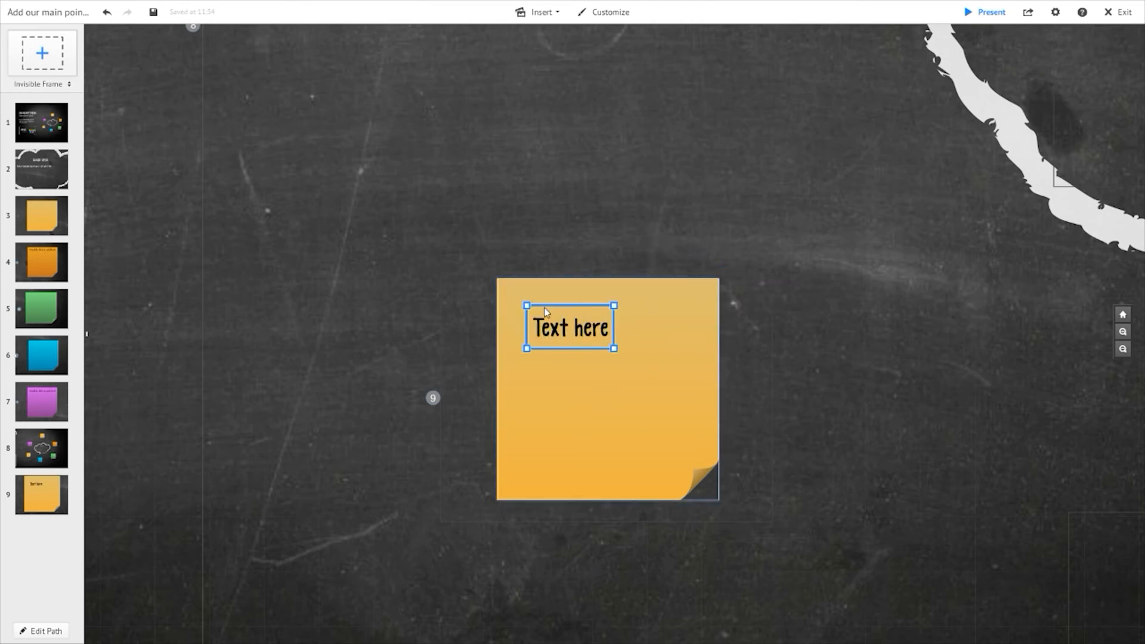
mouse_move(527, 306)
mouse_down()
mouse_move(515, 289)
mouse_move(530, 307)
mouse_up()
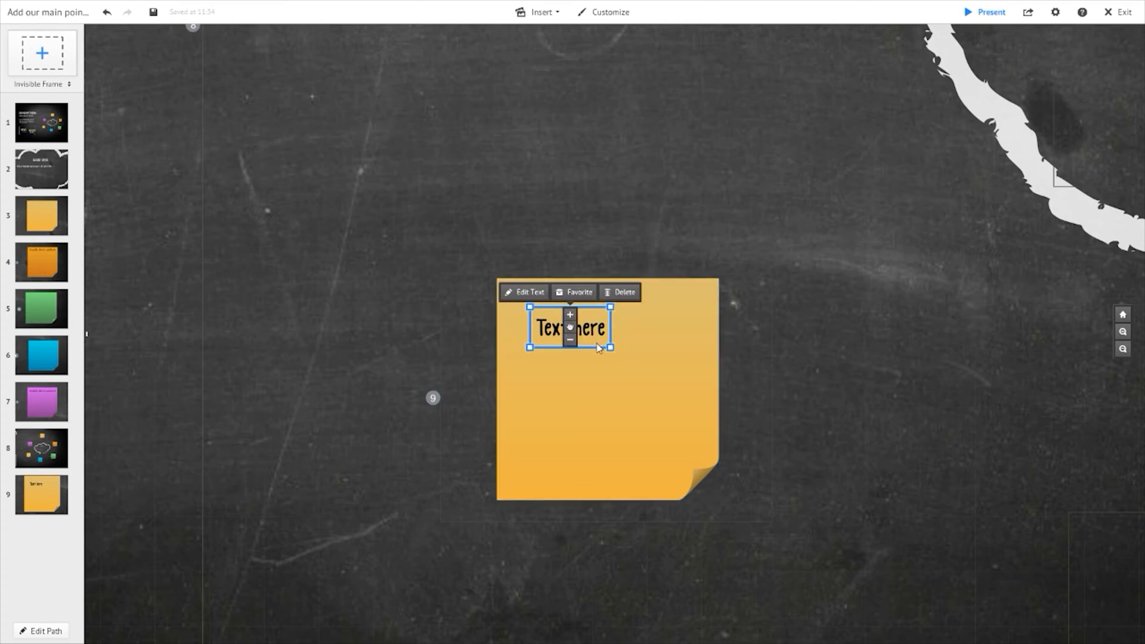
drag(604, 336, 584, 317)
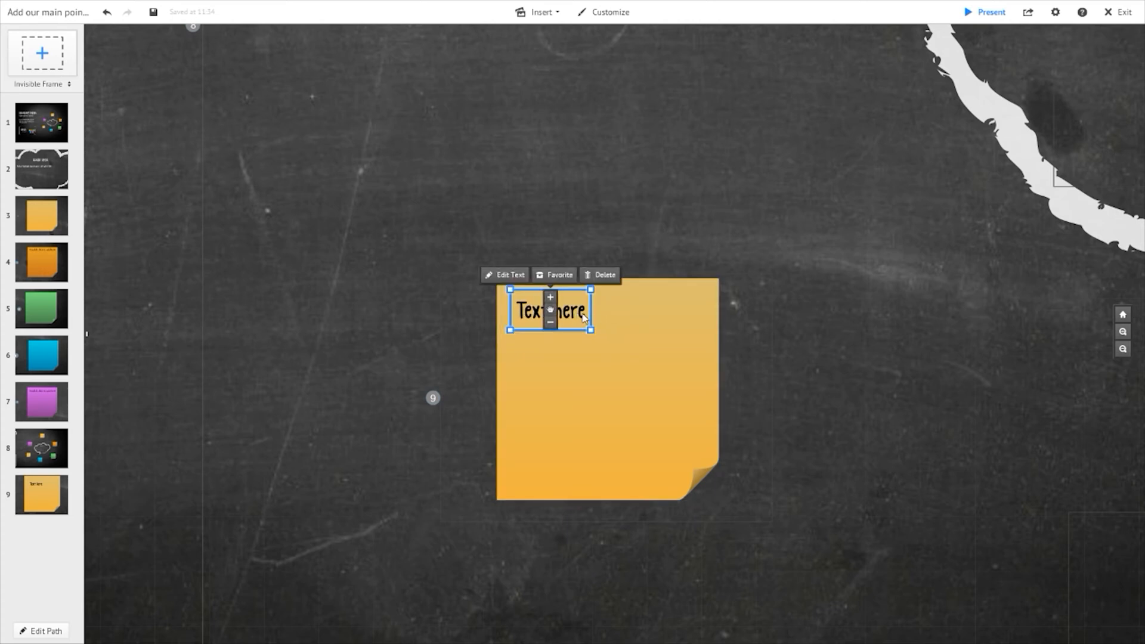
click(584, 317)
click(456, 320)
click(596, 323)
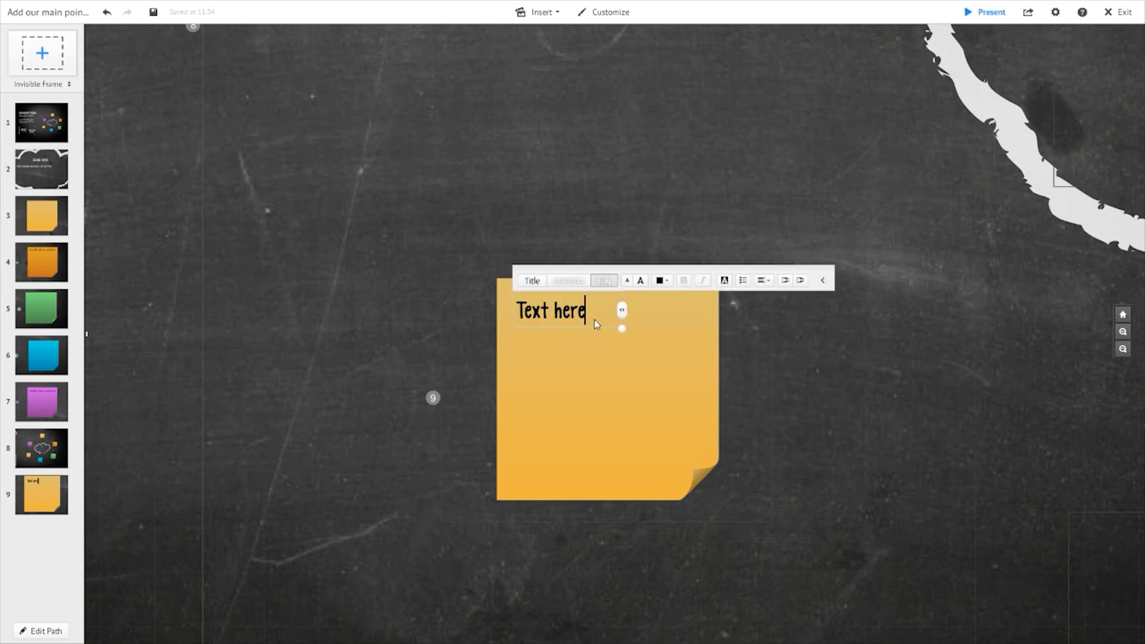
- Extend the note's text to read 'Text here - type extra stuff'
text(- type extra stuff)
click(675, 325)
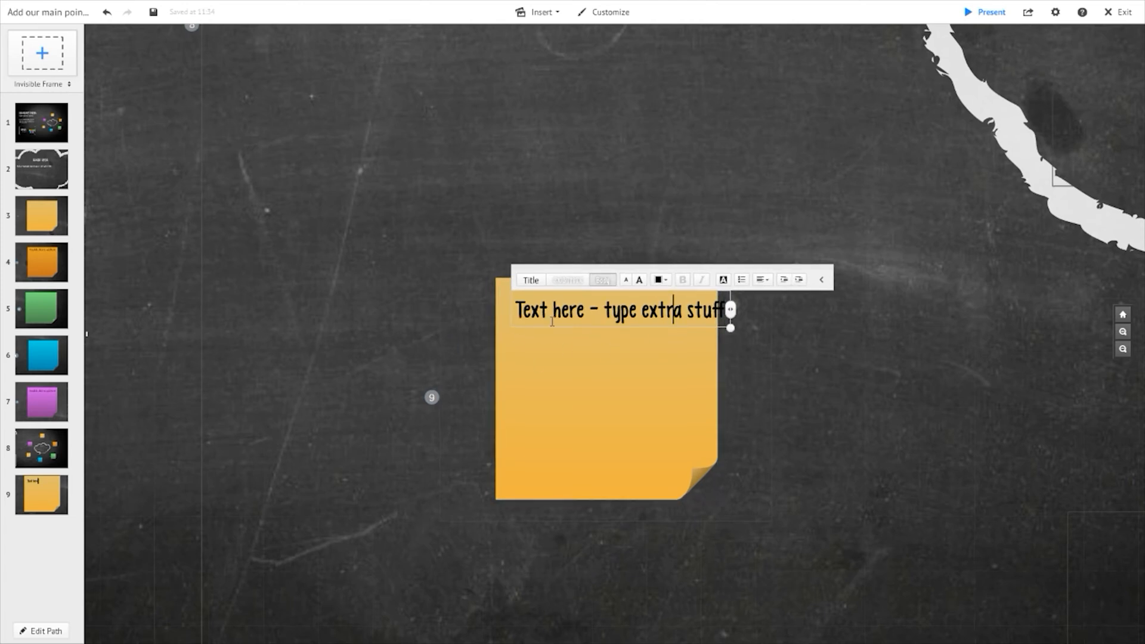
click(381, 327)
click(543, 322)
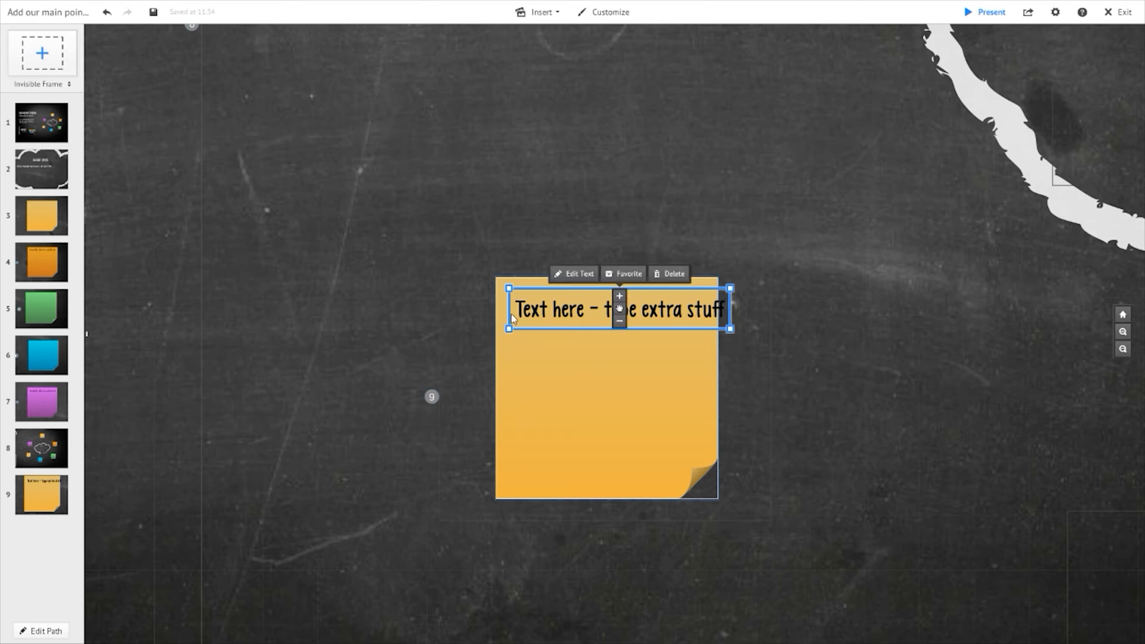
- Nudge the note's text box and move the new note's path step from position 9 to position 7
drag(534, 313, 523, 308)
drag(53, 497, 51, 381)
click(50, 362)
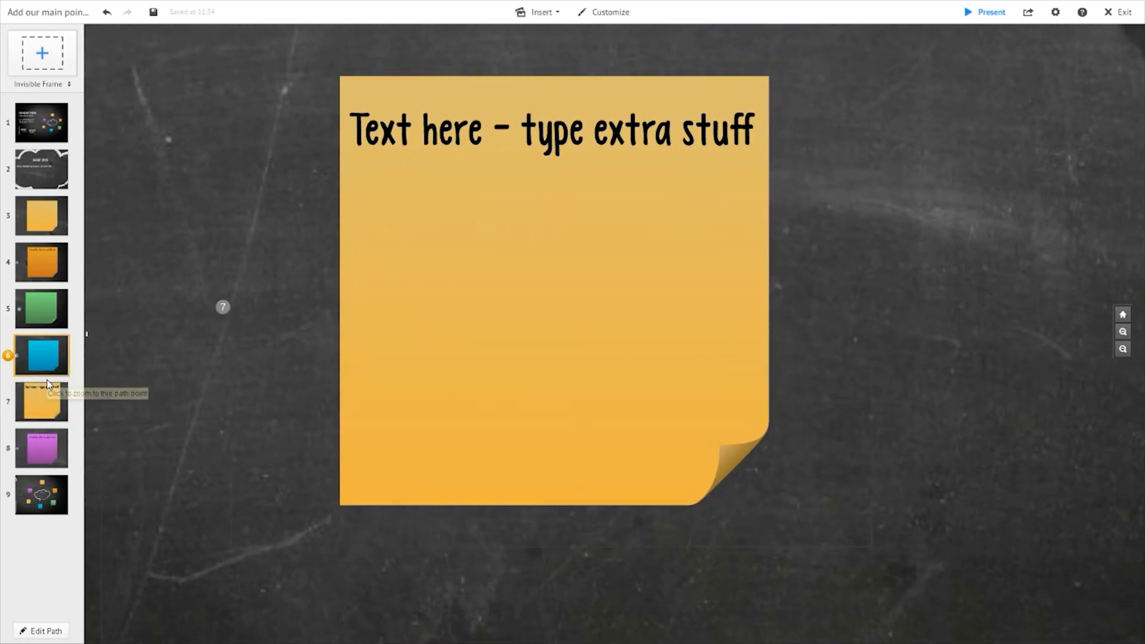
click(48, 405)
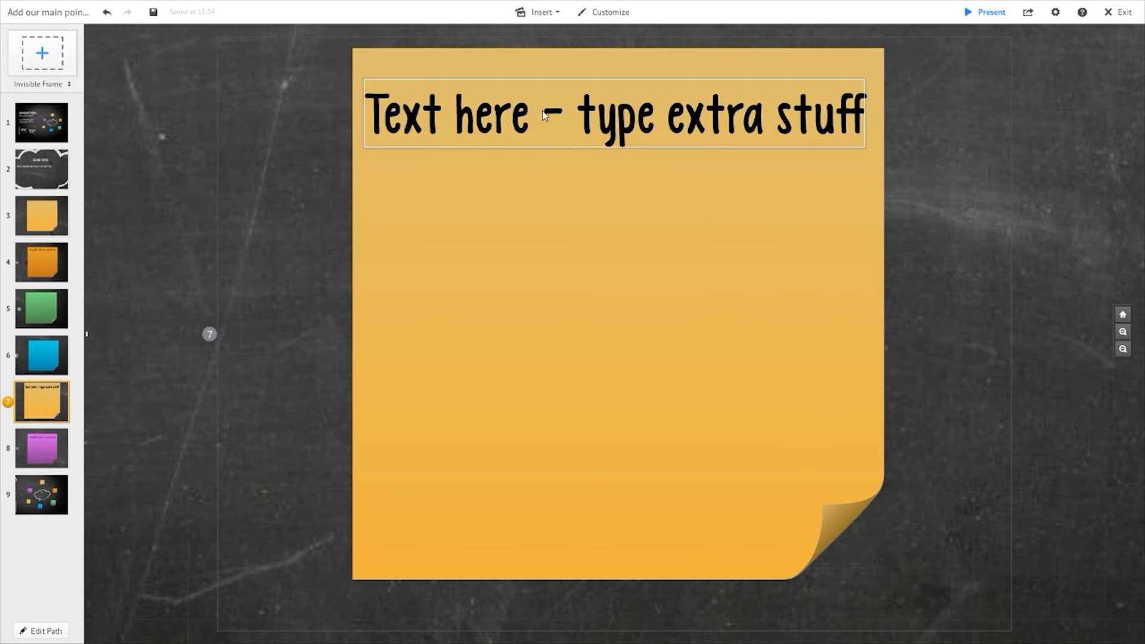
click(48, 365)
- Apply the Title style to the yellow note's text and narrow its text box so the text wraps onto two lines
double_click(557, 172)
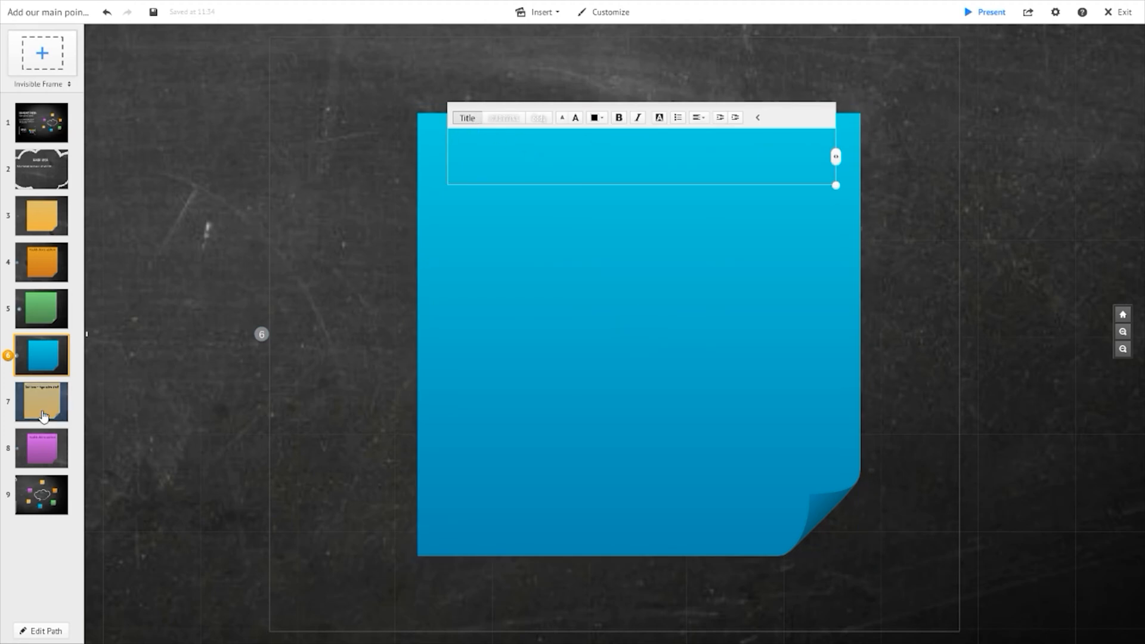
click(44, 416)
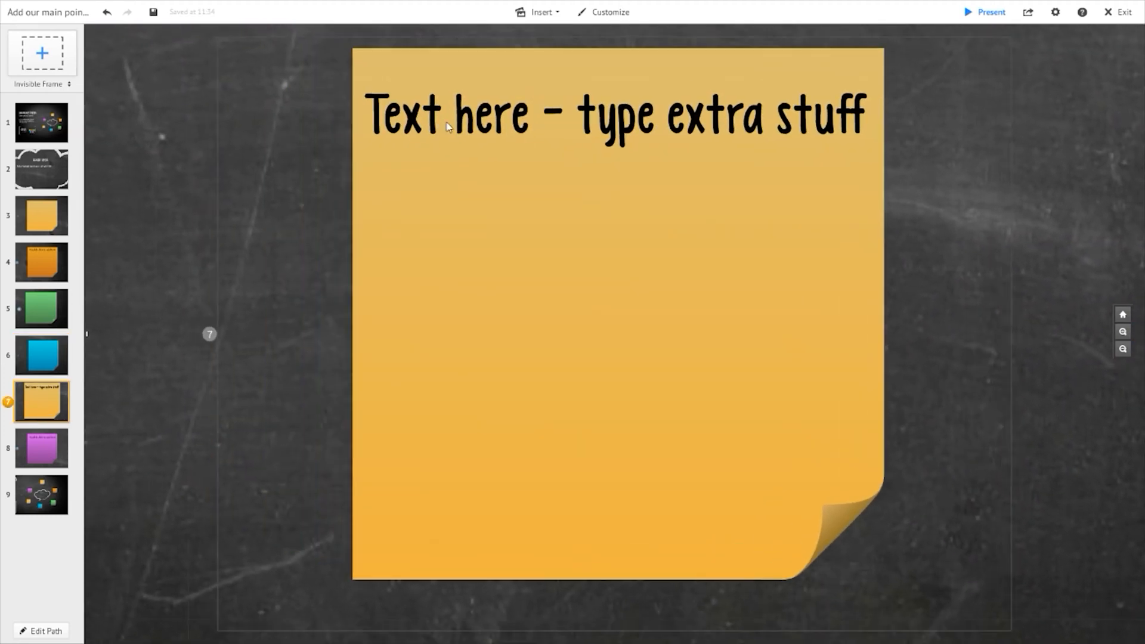
double_click(454, 125)
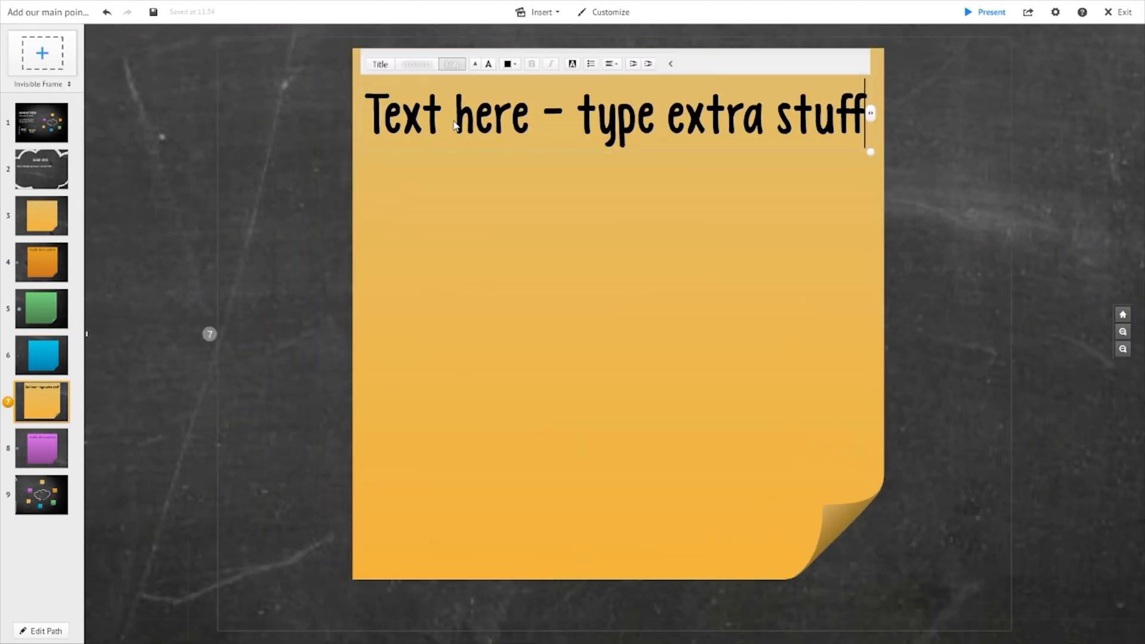
click(379, 63)
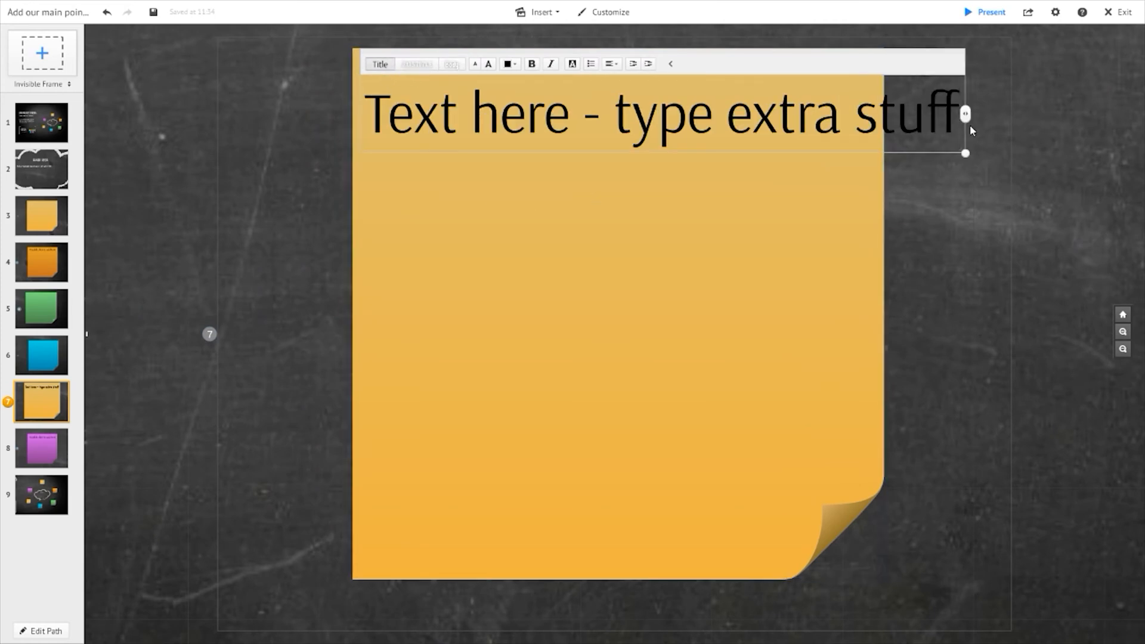
drag(967, 115, 864, 123)
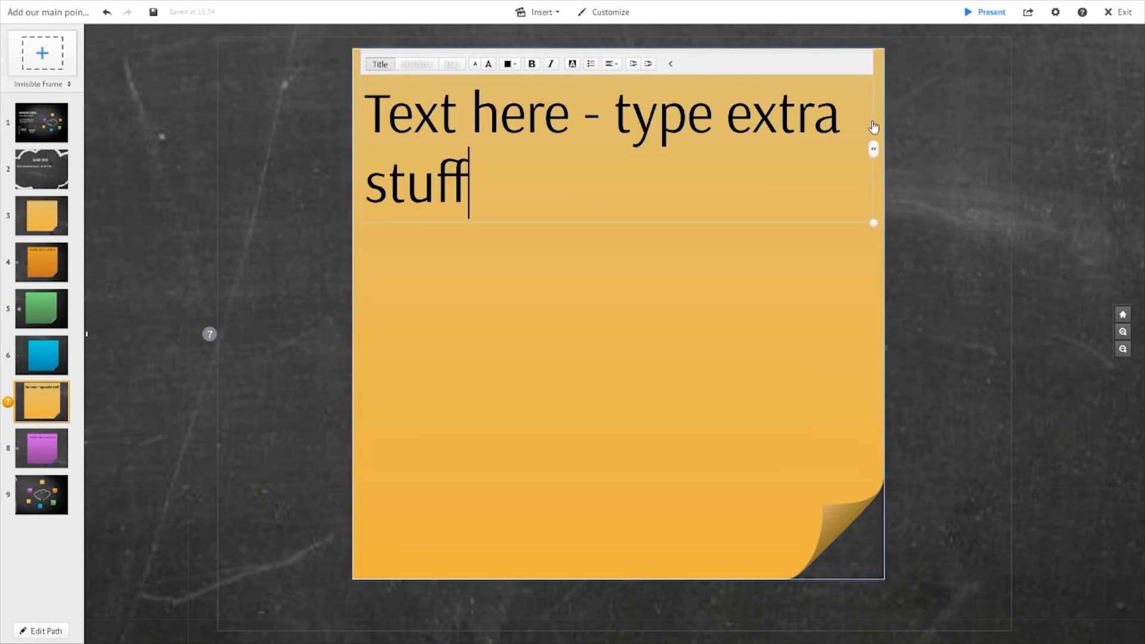
click(262, 222)
- Zoom out to the mind map and nudge the yellow note's frame slightly to the right
scroll(503, 367, down, 2)
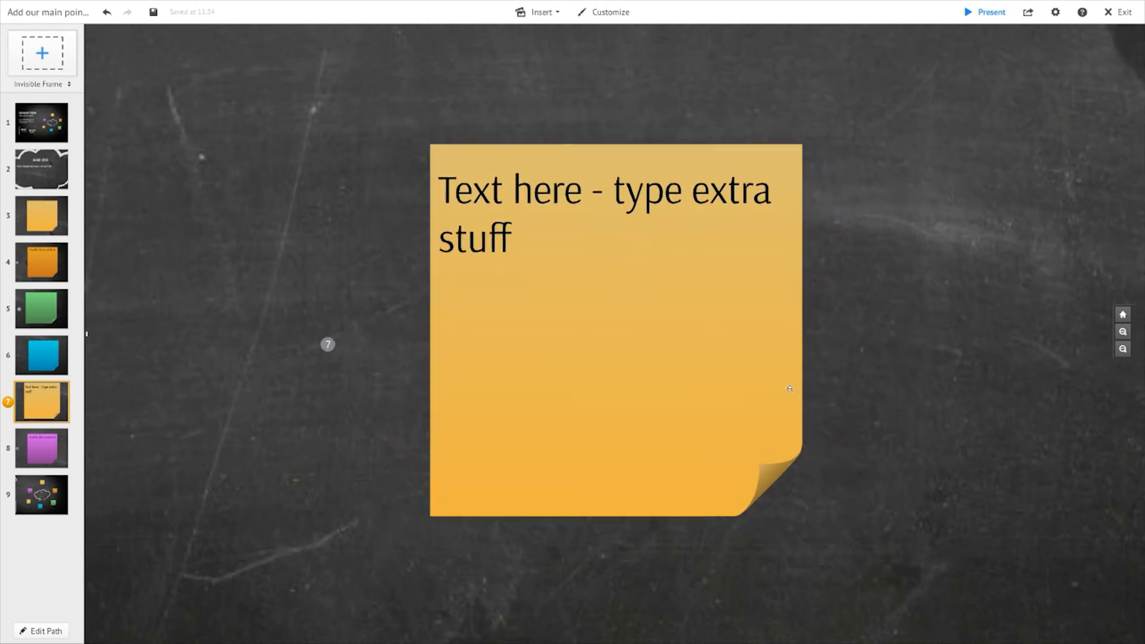
scroll(871, 319, down, 5)
scroll(900, 385, down, 1)
drag(906, 375, 620, 340)
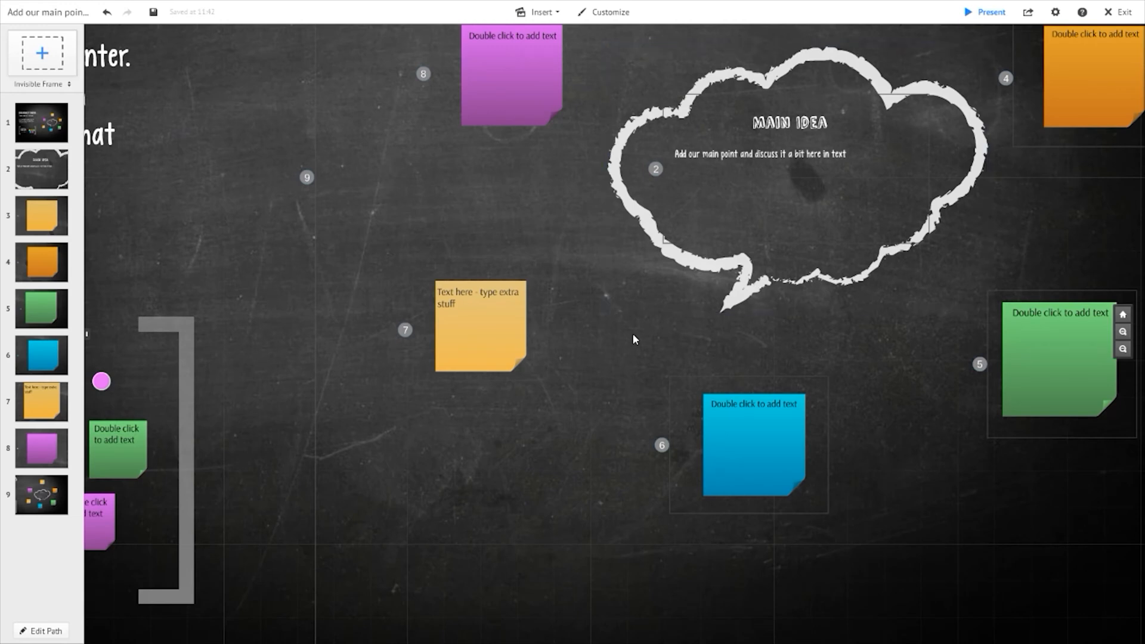
click(501, 340)
drag(559, 393, 573, 396)
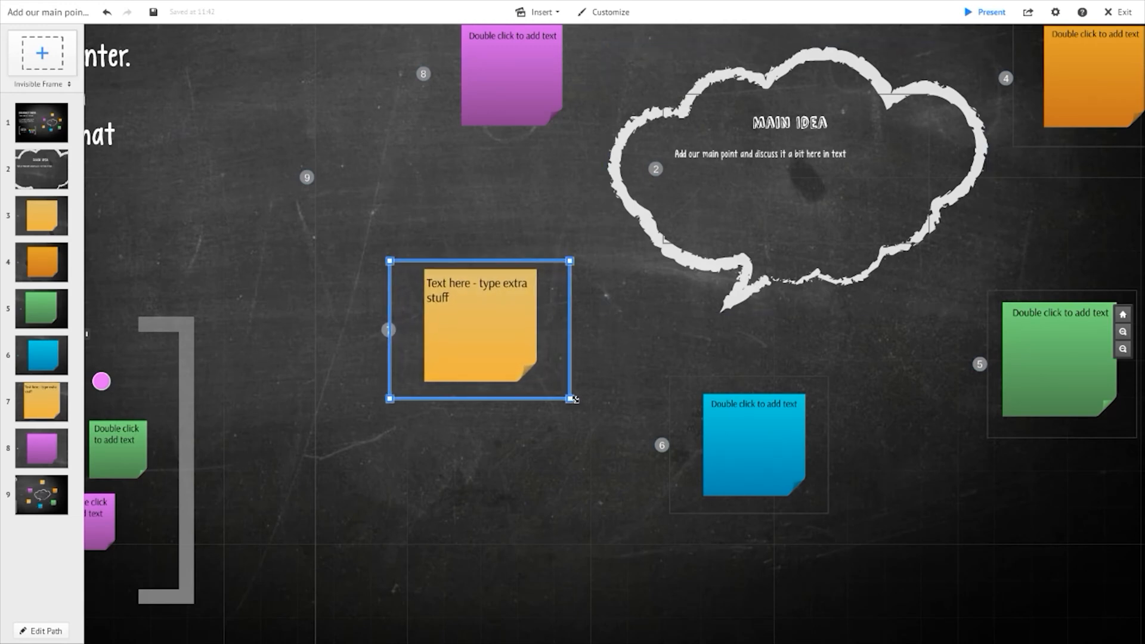
click(615, 341)
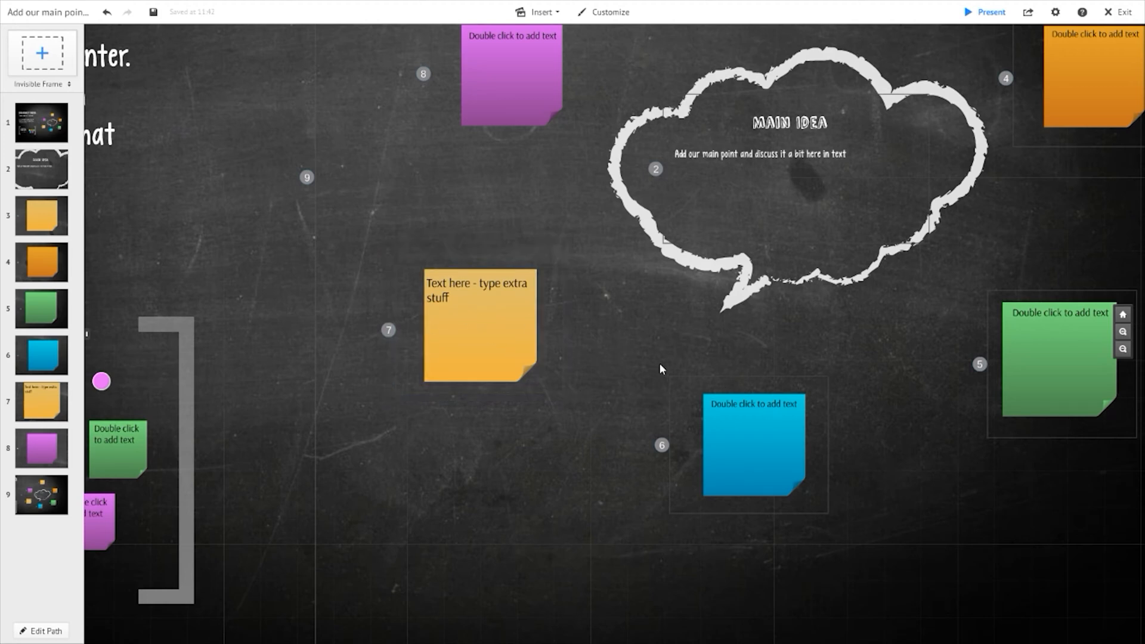
- Open Symbols & shapes and browse the Simple Dark and Photographic symbol styles
click(539, 12)
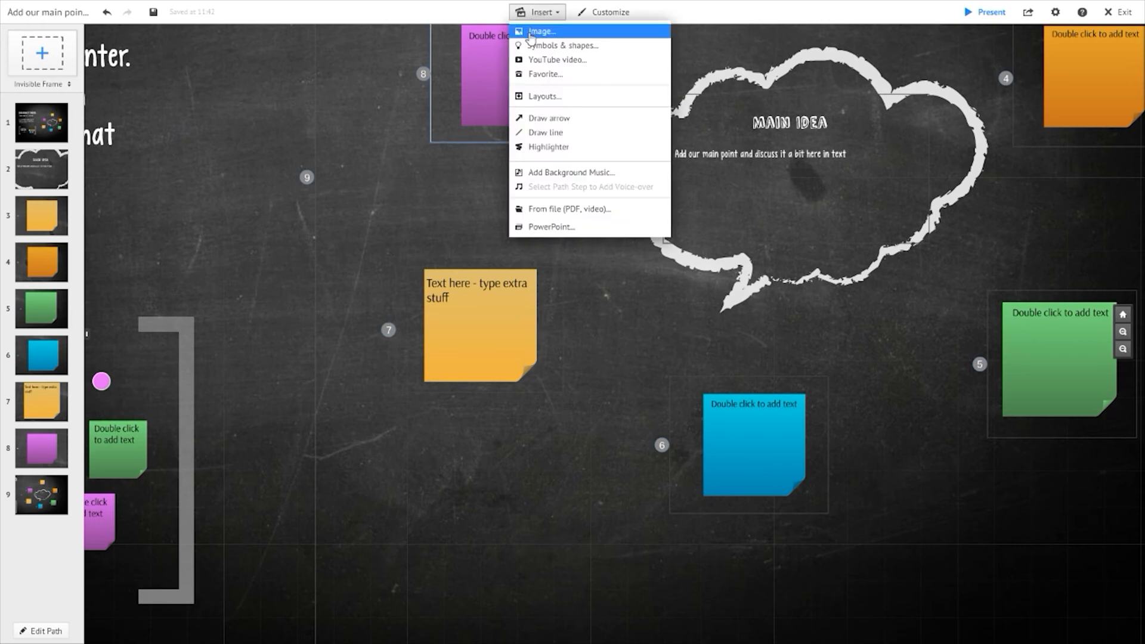
click(354, 207)
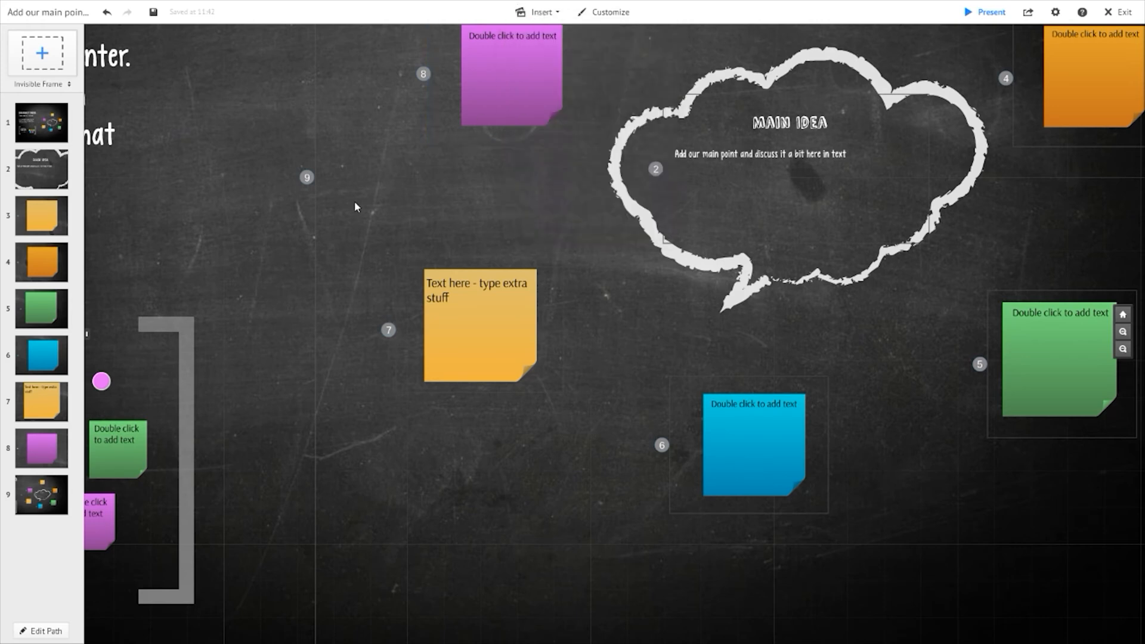
click(539, 12)
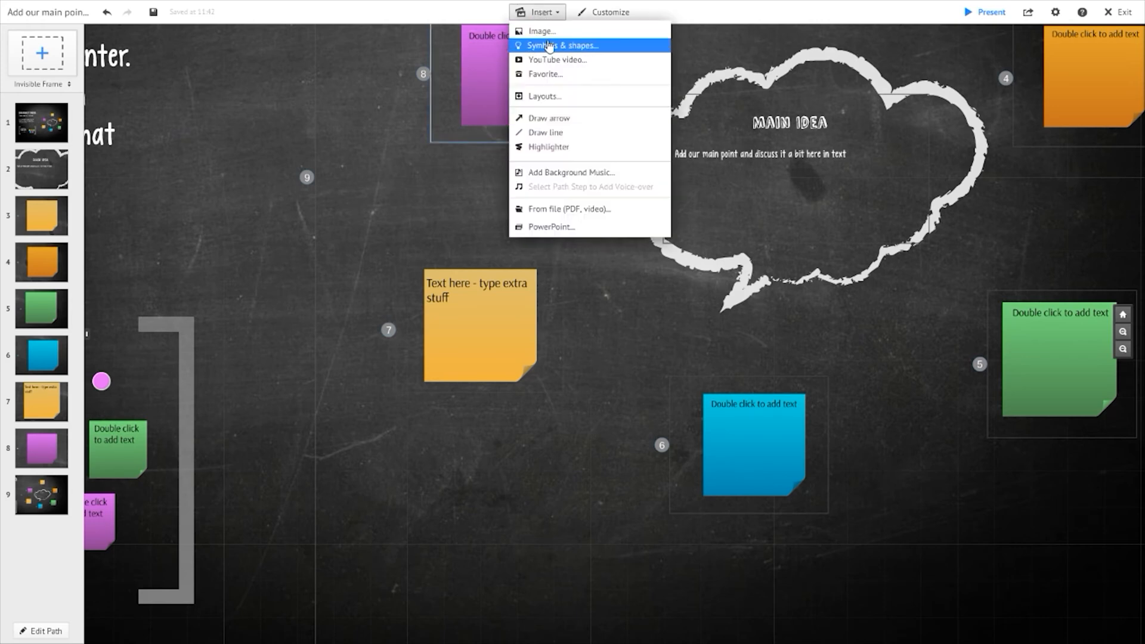
click(571, 46)
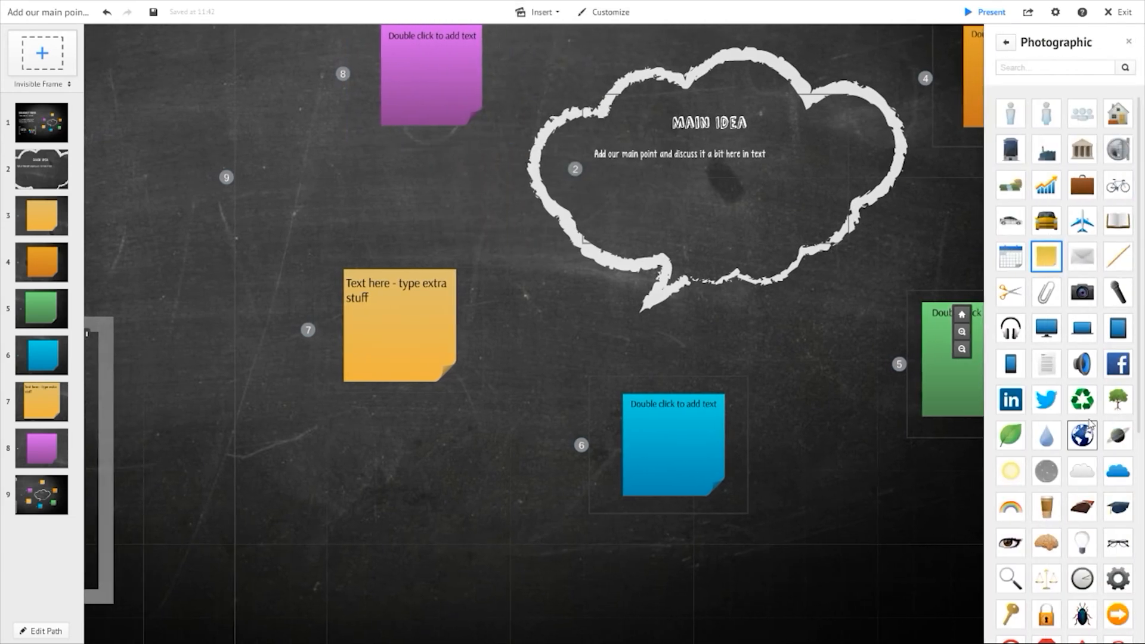
click(1006, 43)
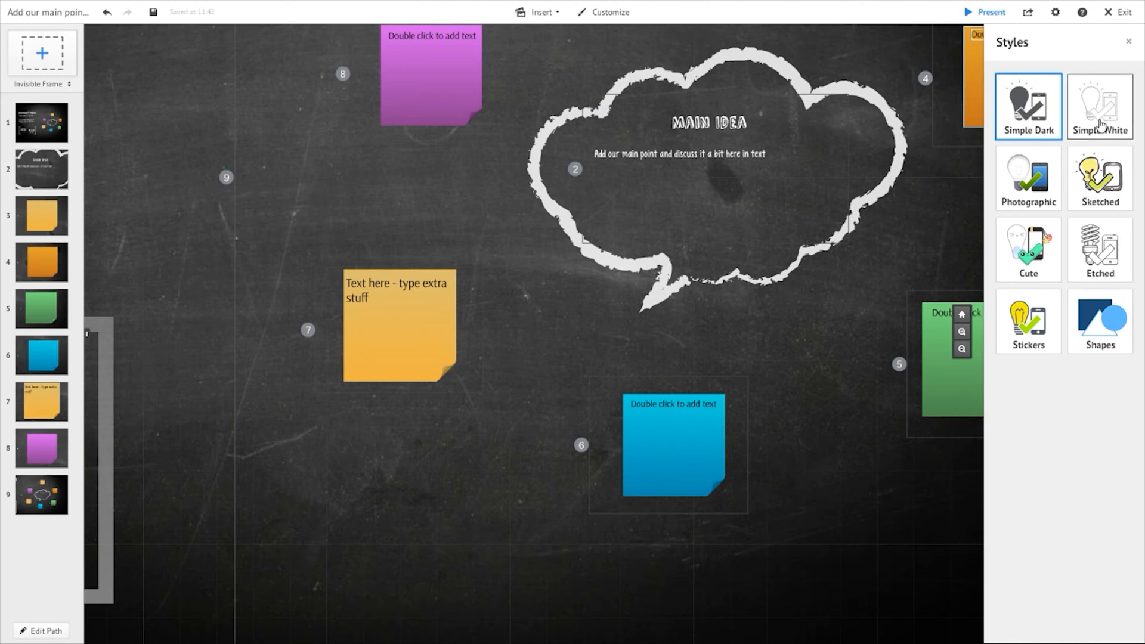
click(1053, 111)
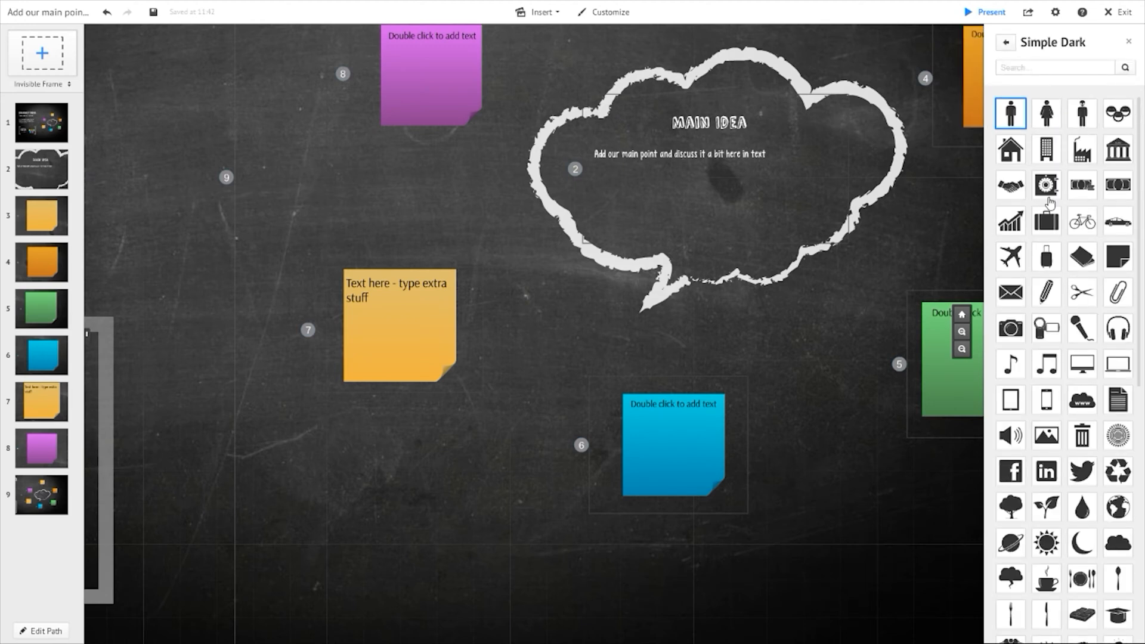
click(1007, 43)
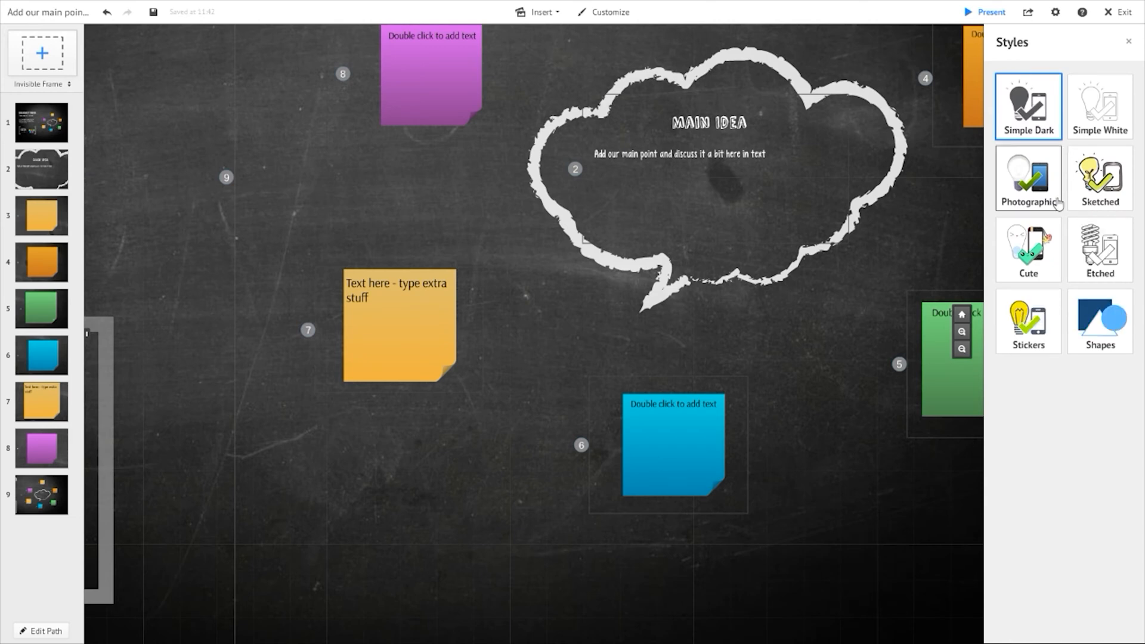
click(1036, 186)
- Place a Photographic paperclip symbol on the blue note's upper left corner
scroll(1067, 325, down, 4)
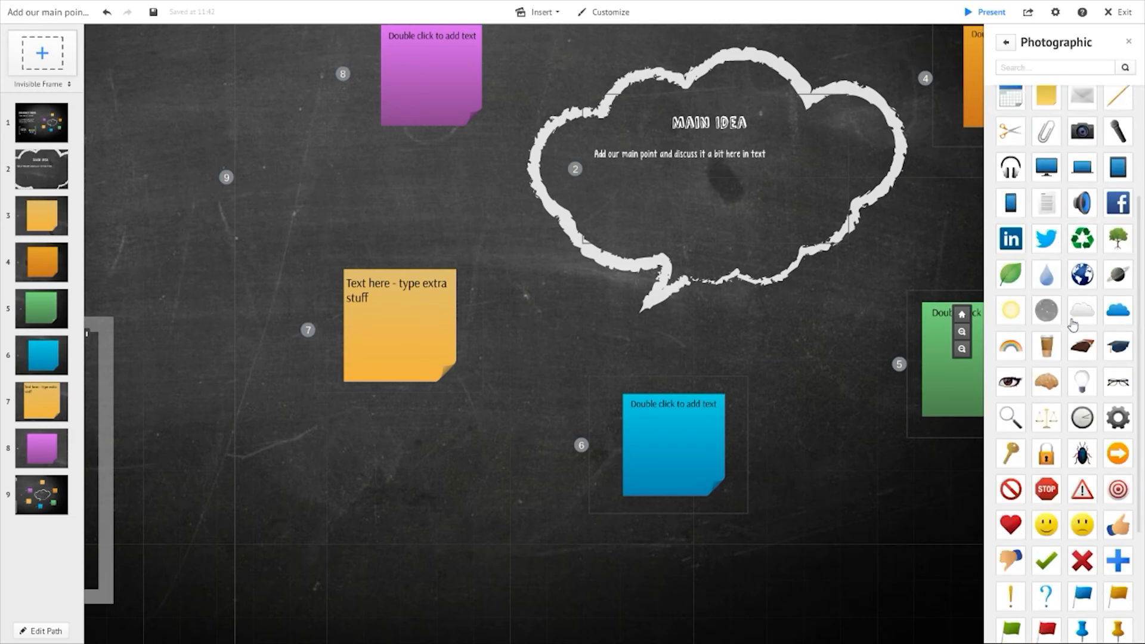
scroll(1071, 310, up, 3)
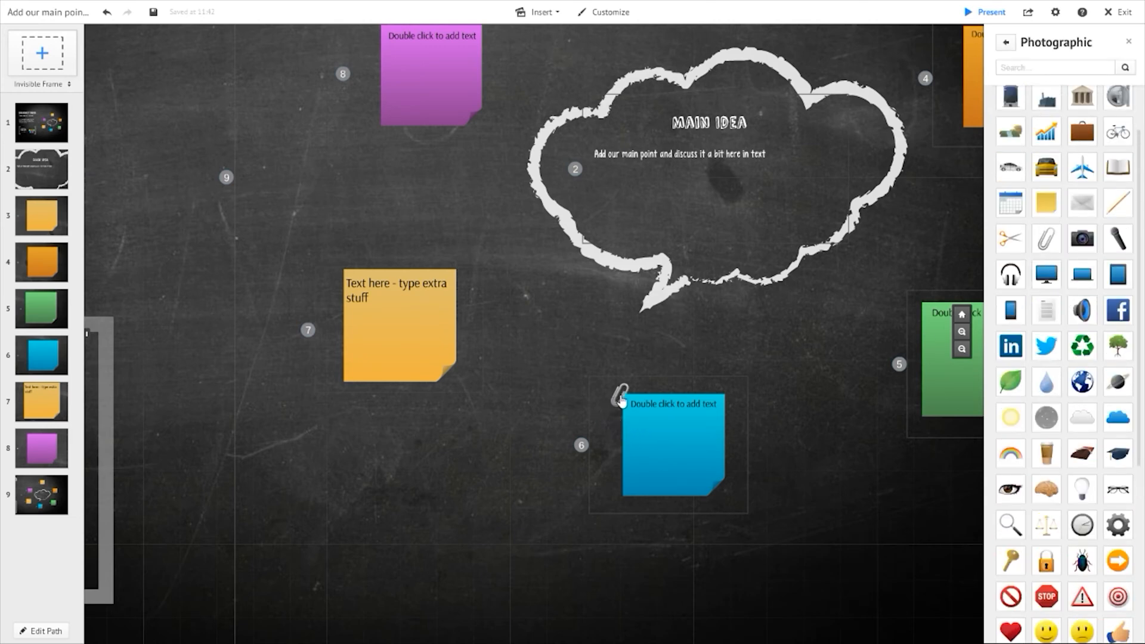
drag(623, 401, 623, 401)
drag(656, 360, 643, 372)
click(27, 364)
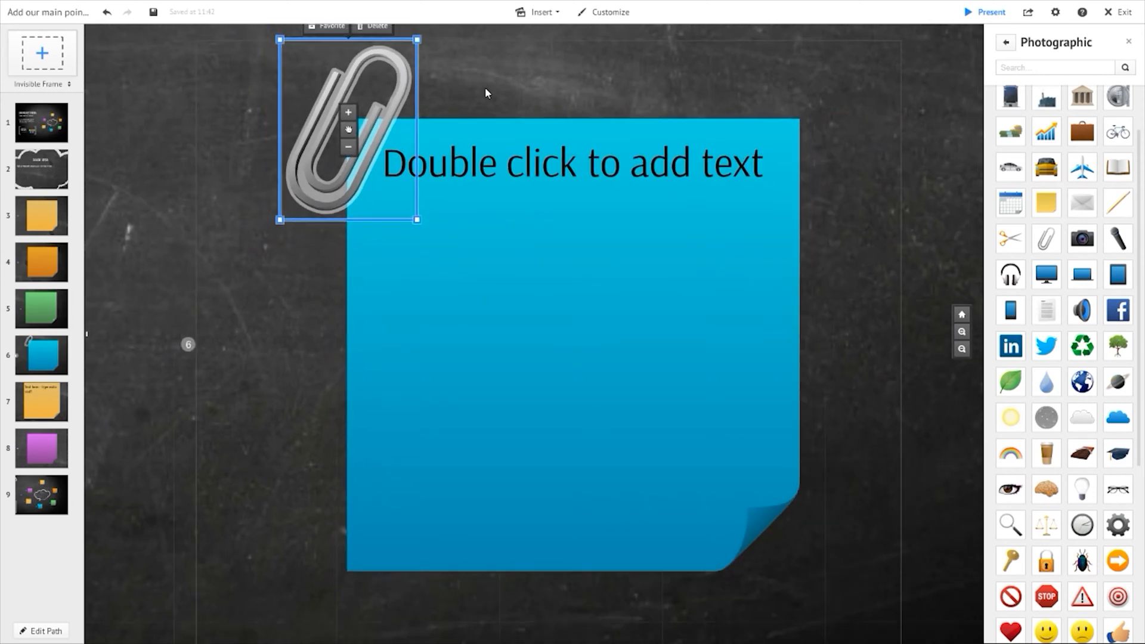
- Shrink and tilt the paperclip so it clips the blue note's top left corner
click(485, 87)
drag(137, 117, 128, 204)
click(393, 155)
drag(418, 117, 397, 156)
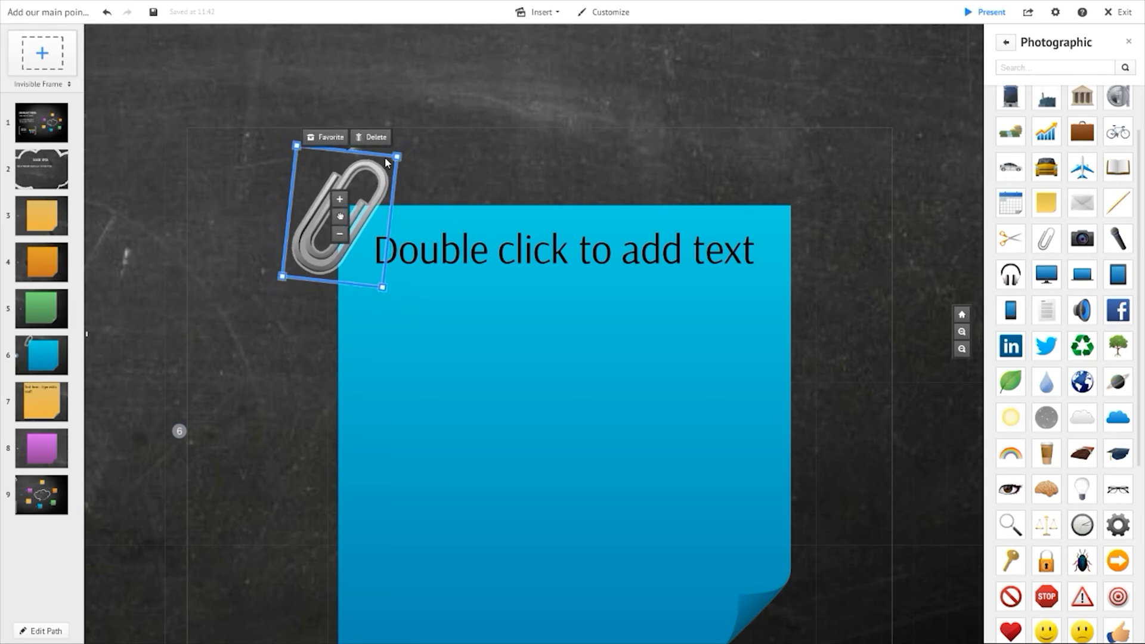
click(239, 87)
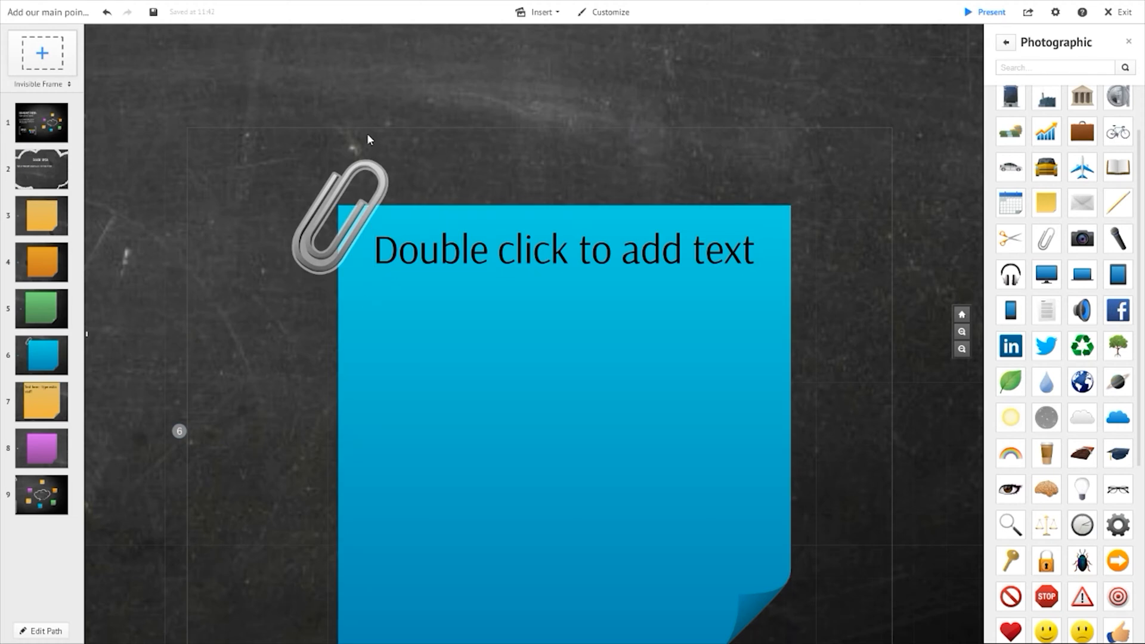
- Compare the paperclipped blue note close up and in the full mind-map overview
drag(198, 74, 369, 169)
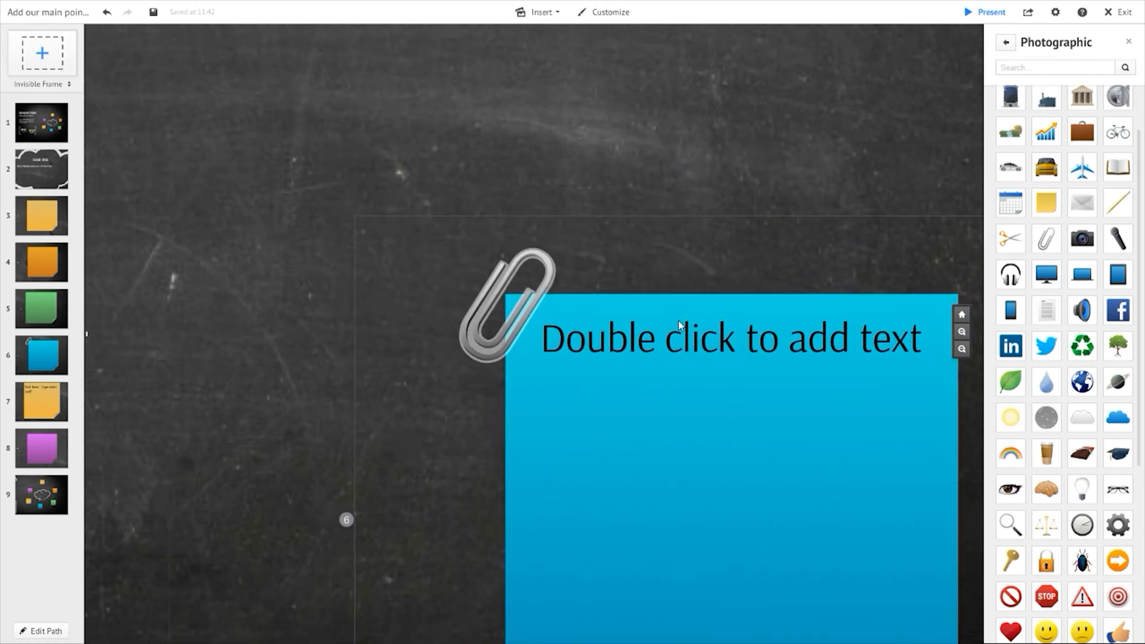
scroll(710, 379, down, 2)
click(66, 136)
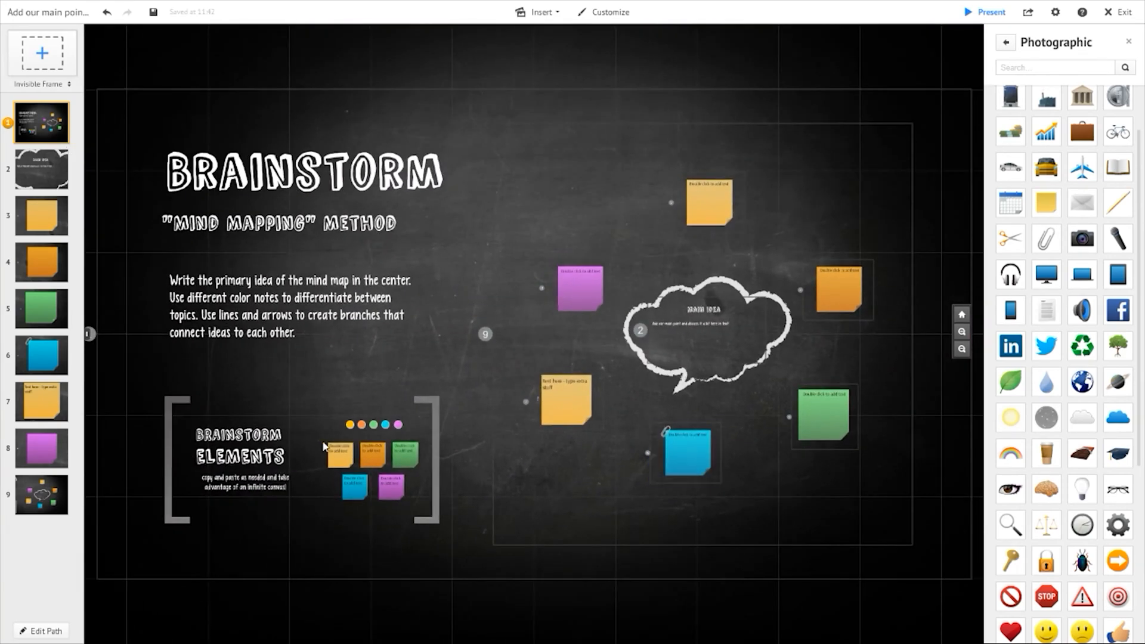
click(66, 351)
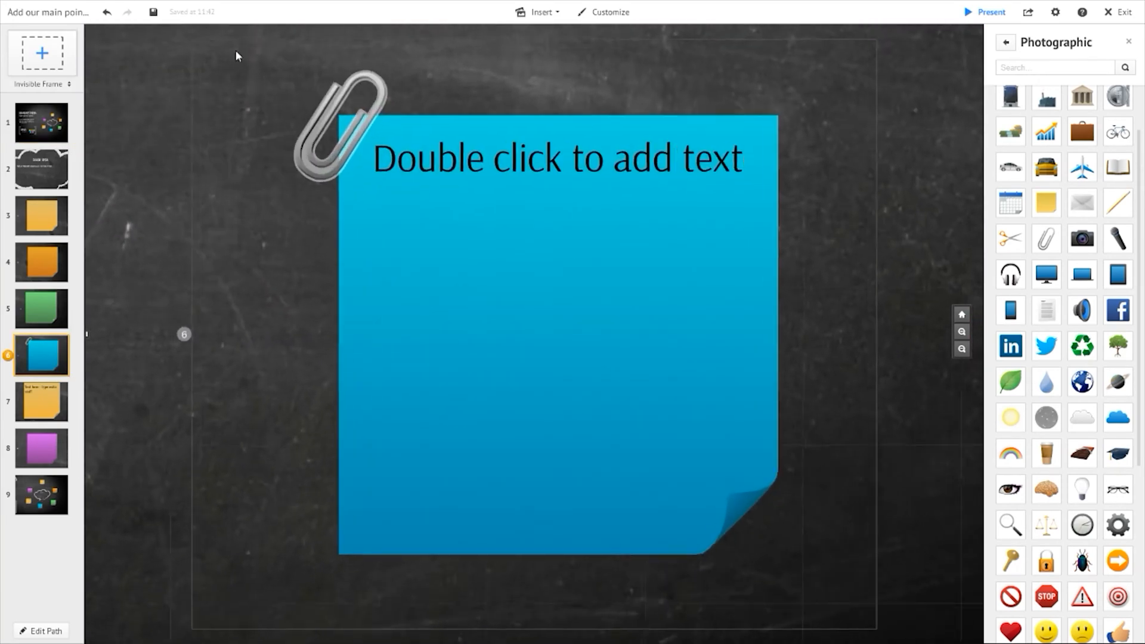
mouse_move(113, 116)
mouse_down()
mouse_move(213, 198)
mouse_move(249, 302)
mouse_up()
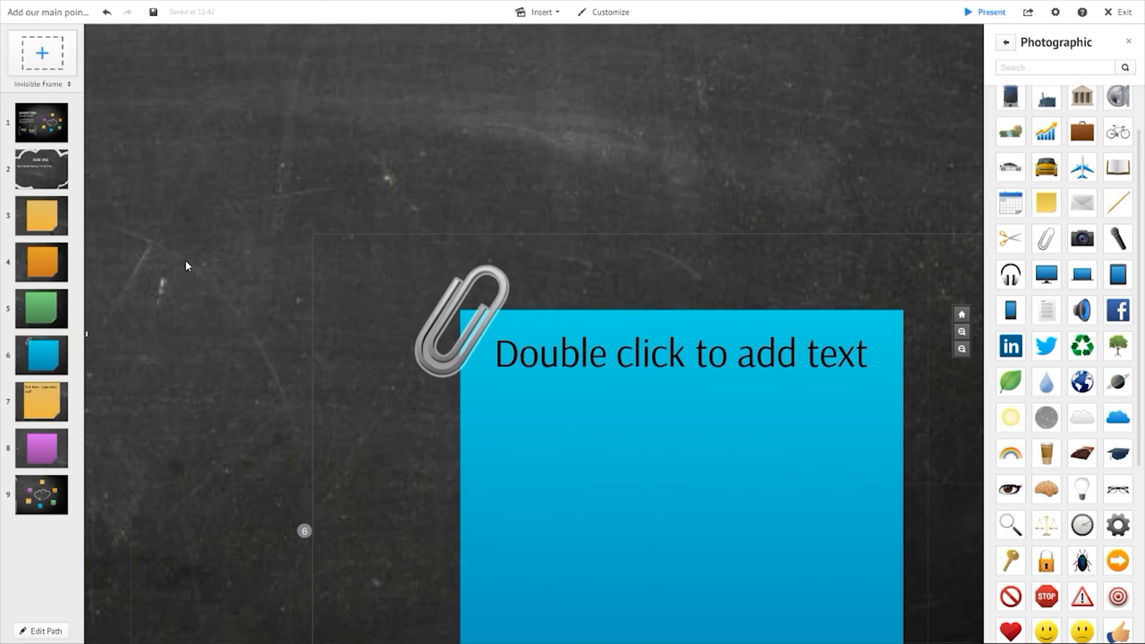
click(51, 125)
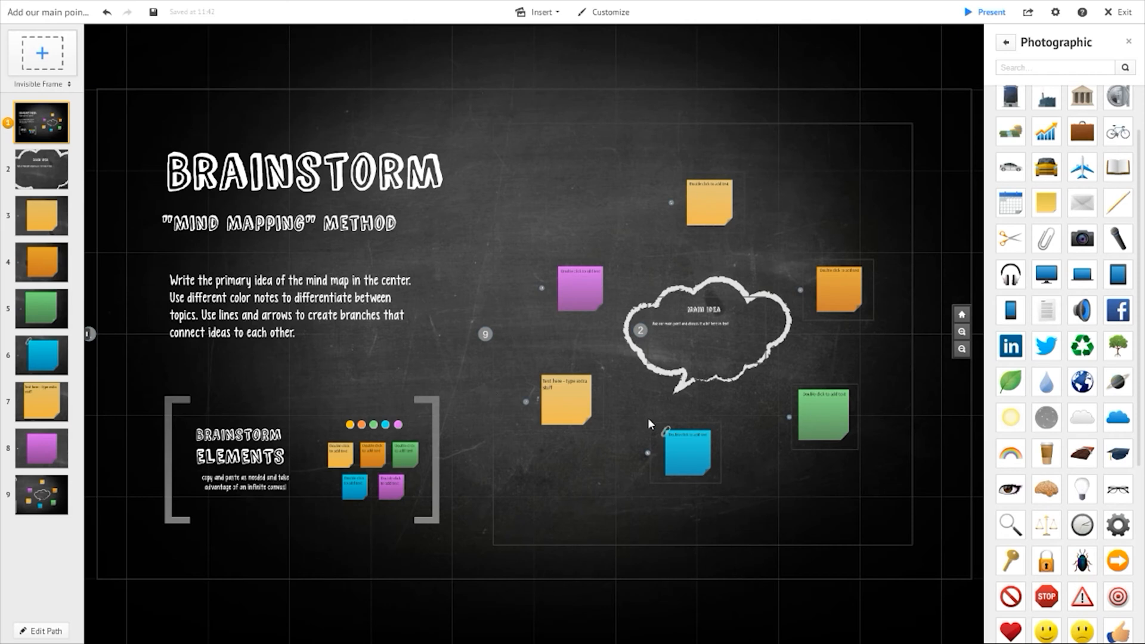
click(62, 362)
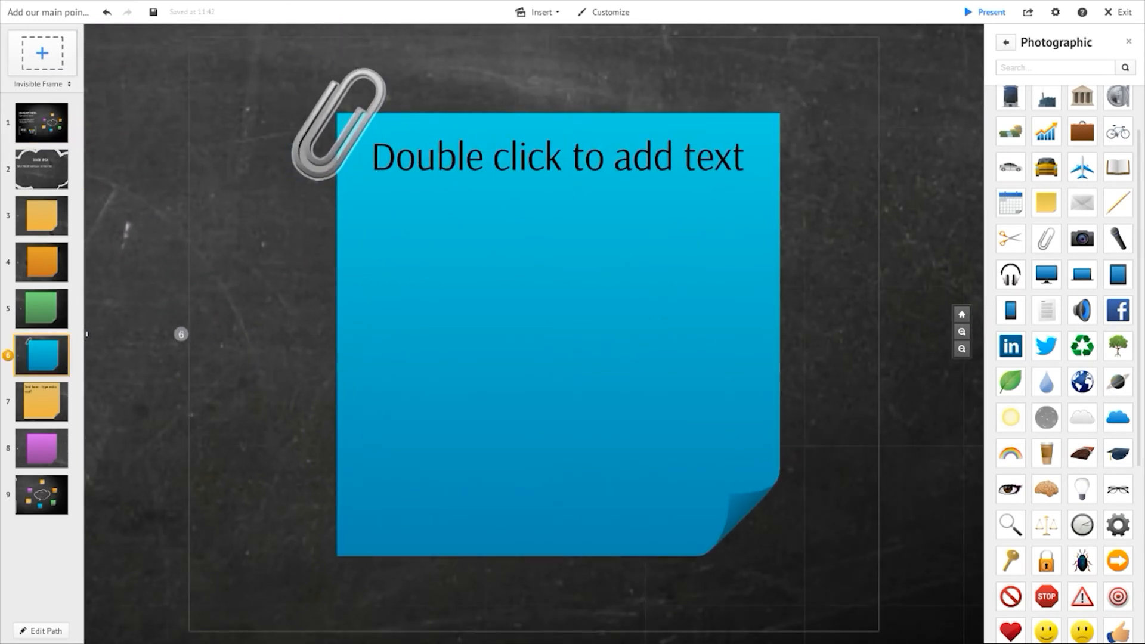
drag(126, 77, 417, 284)
click(666, 298)
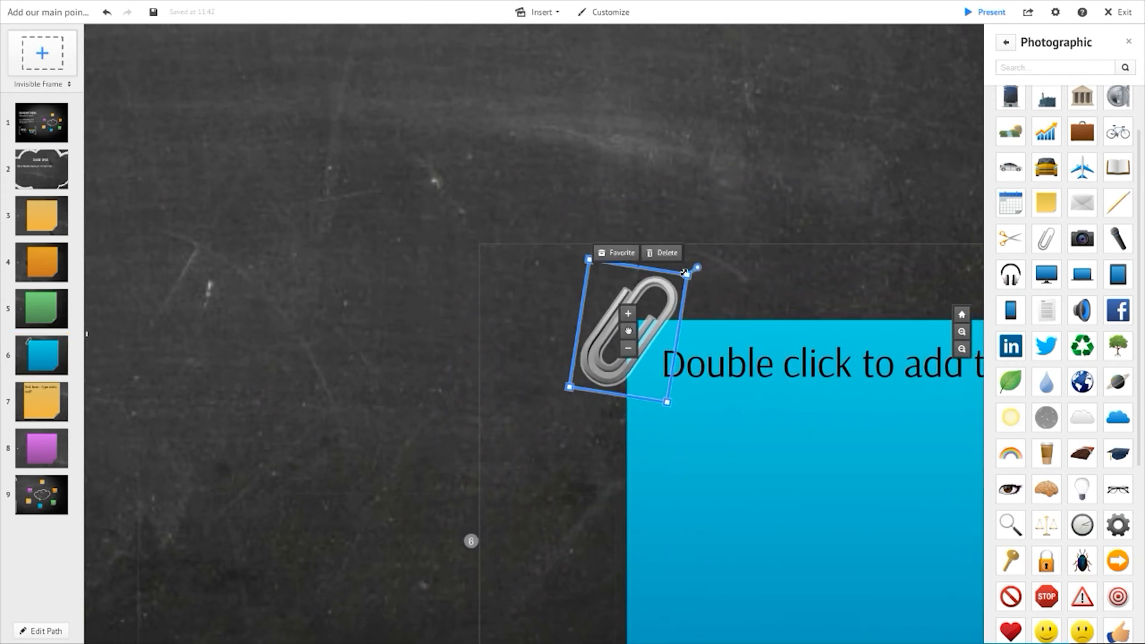
click(243, 291)
- Add a new invisible frame as path step 10 and enlarge it to a wide rectangle left of the blue note
drag(21, 60, 455, 352)
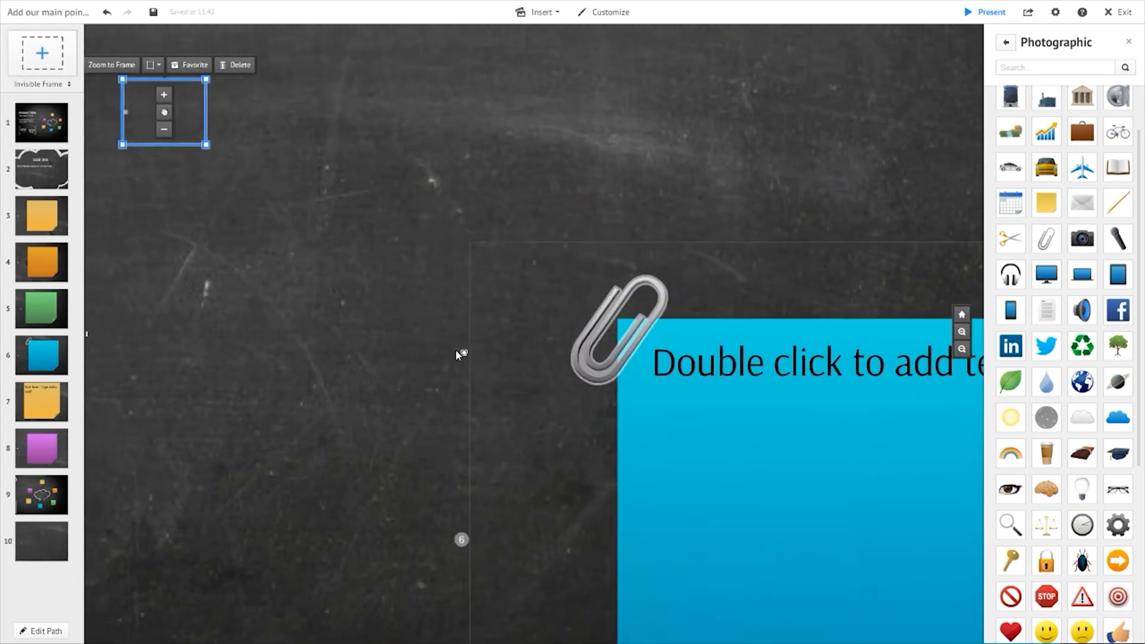
drag(324, 153, 461, 259)
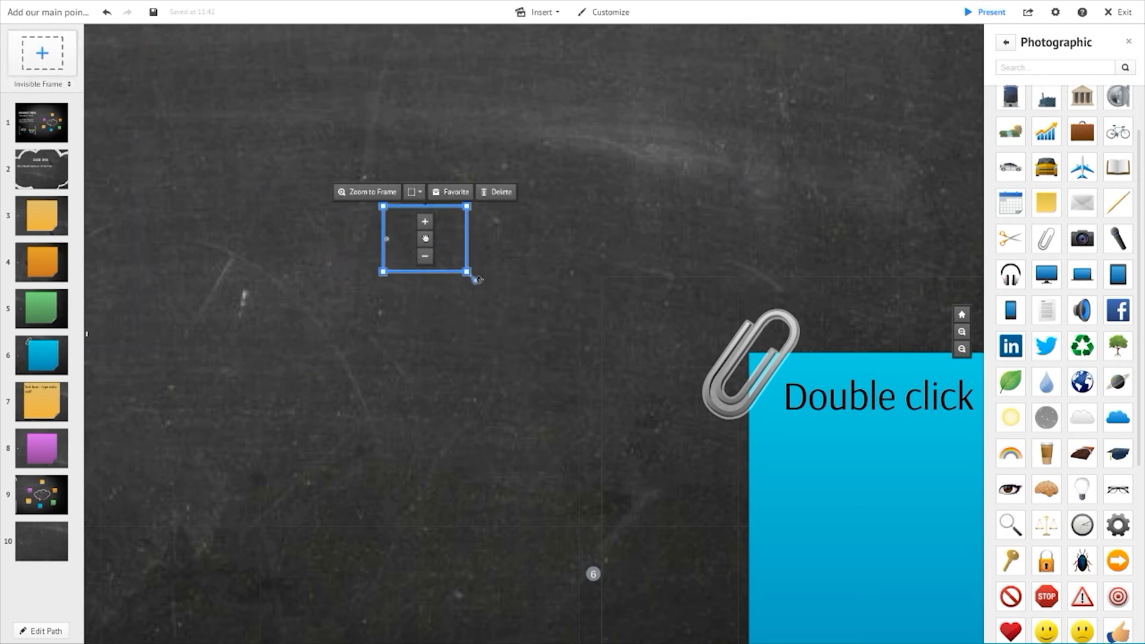
drag(467, 272, 626, 390)
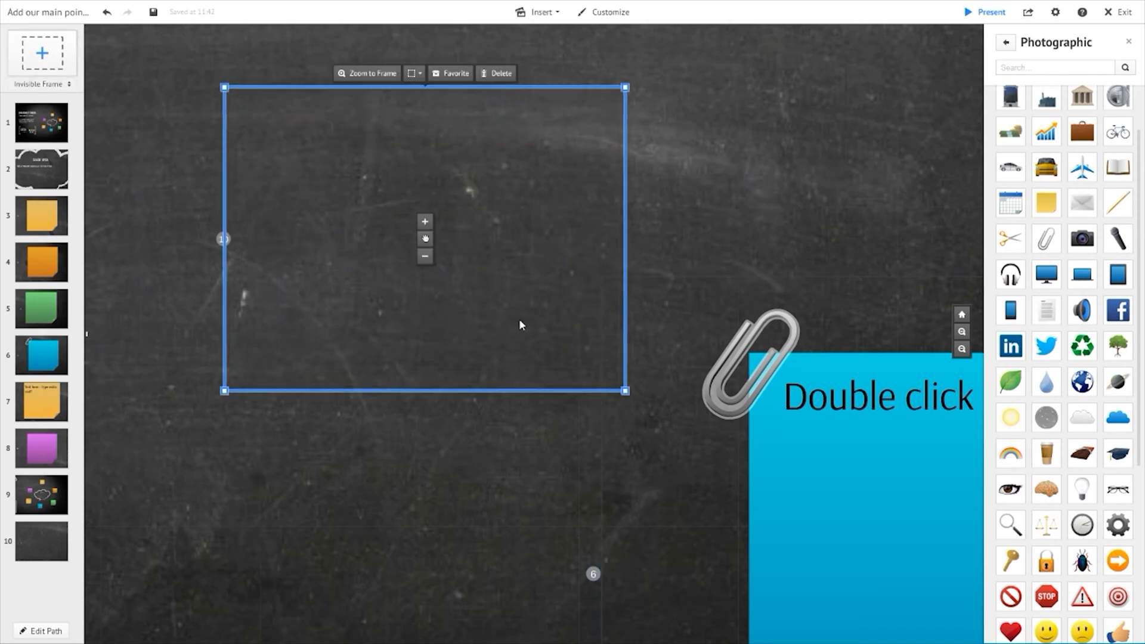
drag(425, 239, 375, 253)
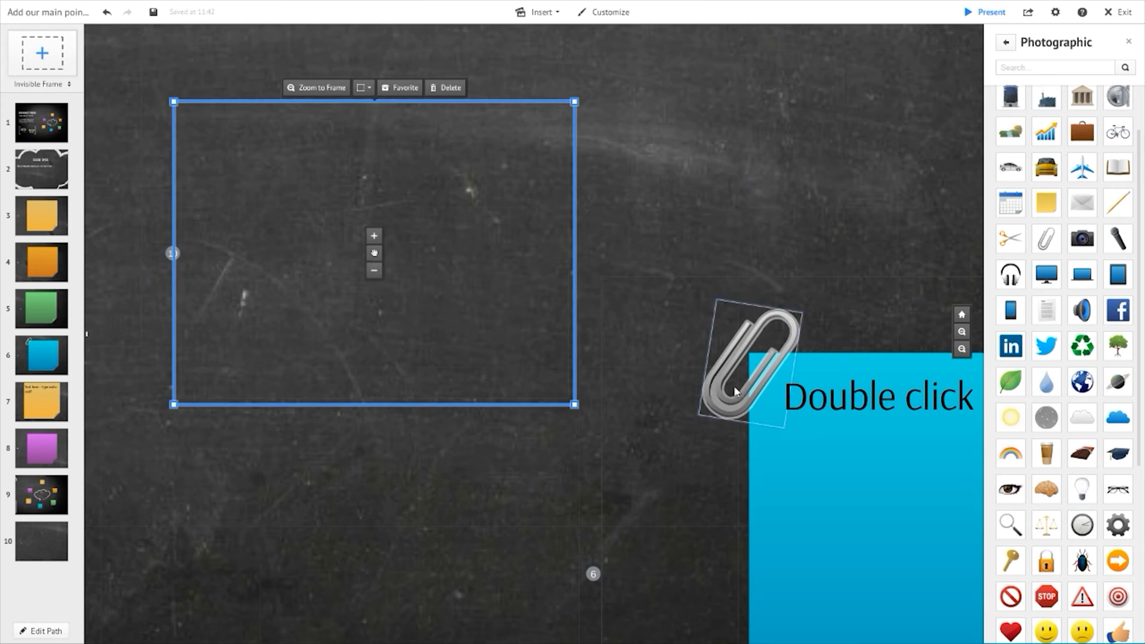
drag(580, 406, 588, 431)
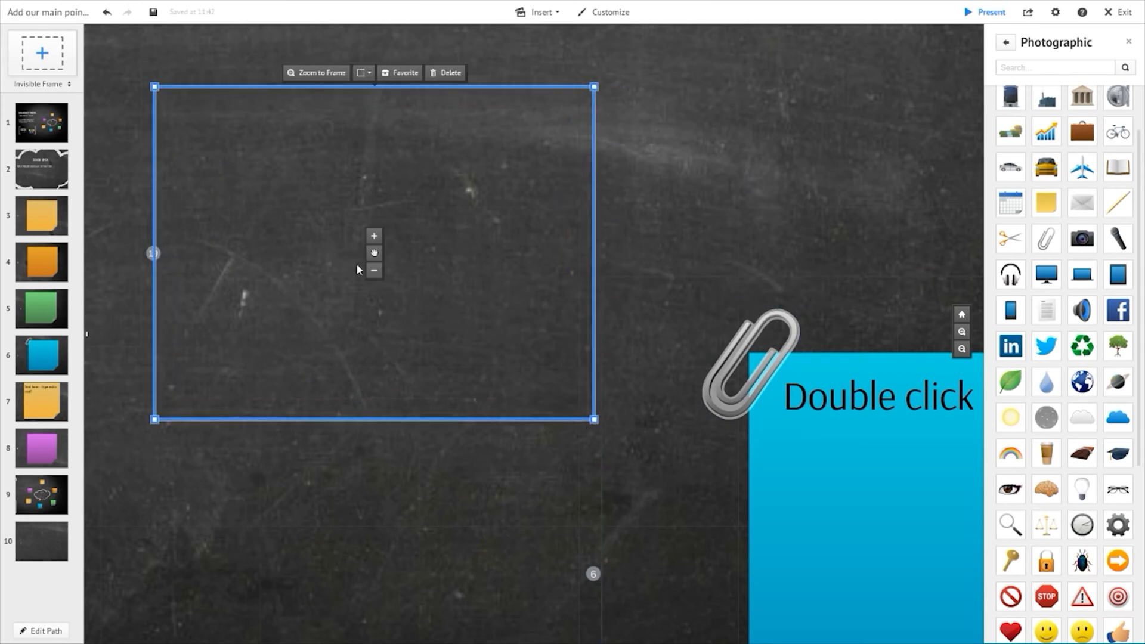
drag(375, 255, 364, 258)
click(709, 173)
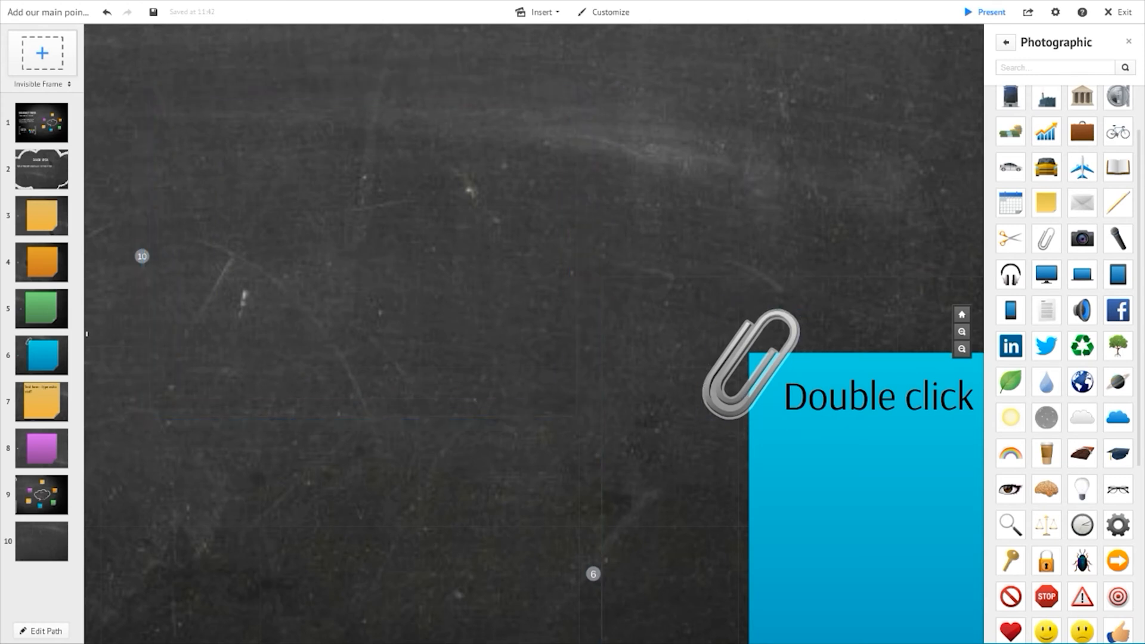
- Place a Photographic open-book symbol inside frame 10 and enlarge it to fill most of the frame
drag(1118, 167, 359, 252)
click(559, 286)
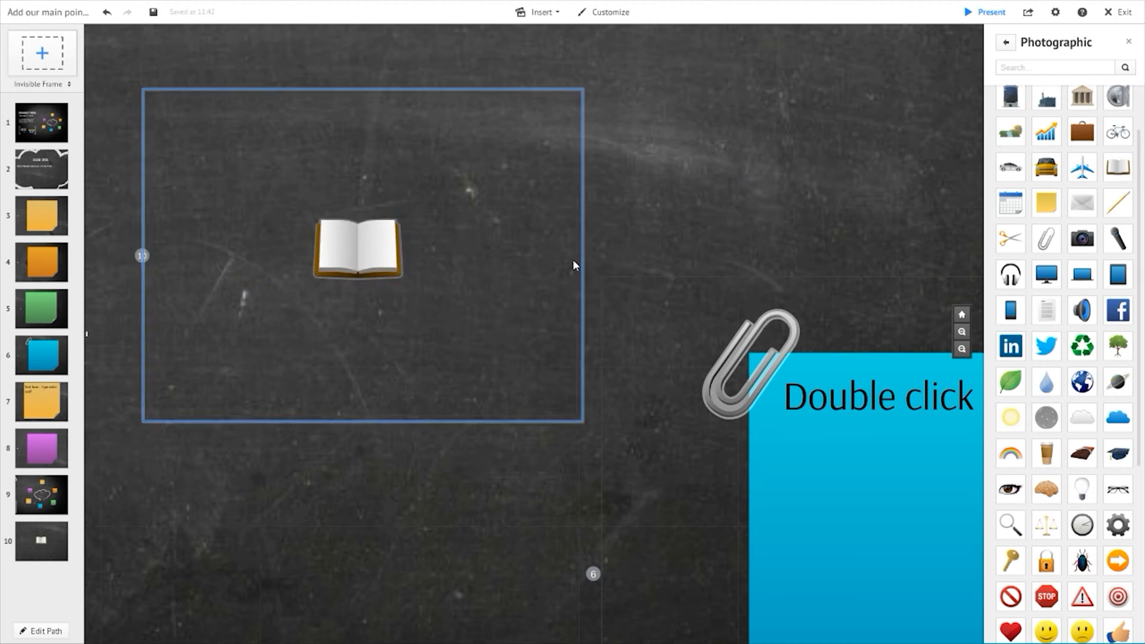
click(575, 263)
click(459, 281)
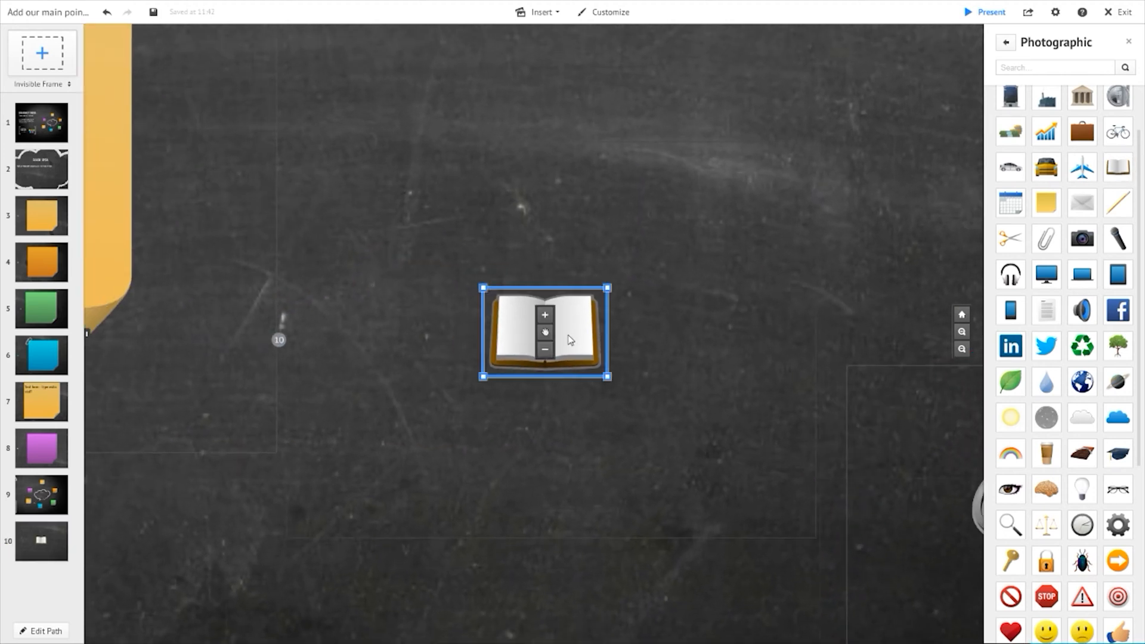
drag(605, 380, 806, 539)
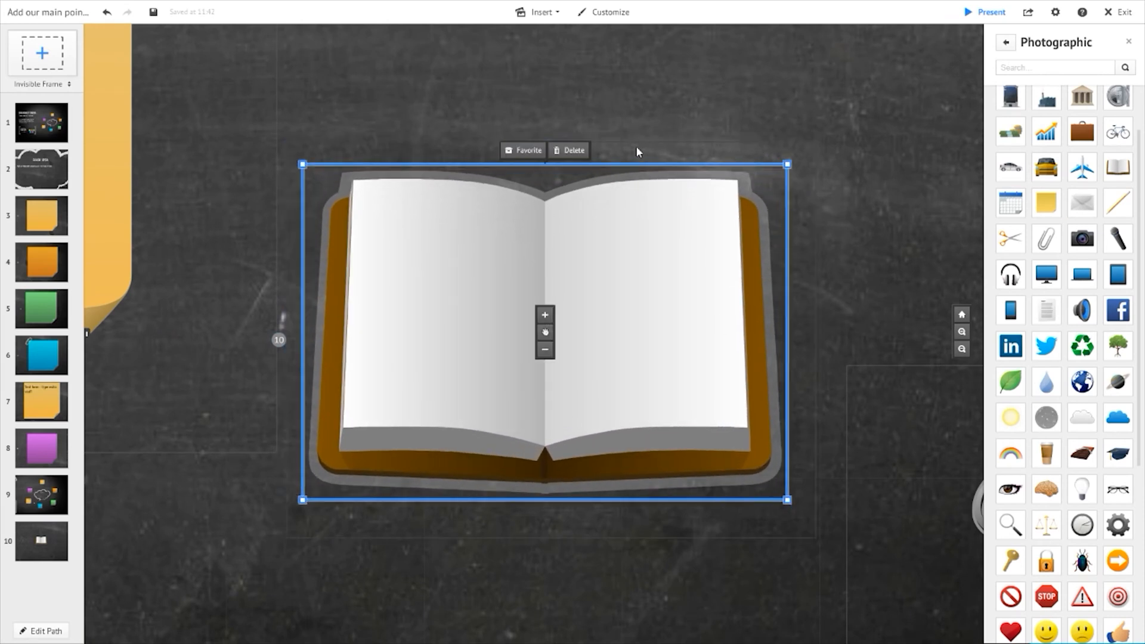
click(636, 152)
drag(644, 148, 627, 133)
- Add the title "Activity" at the top of the book's left page
click(50, 544)
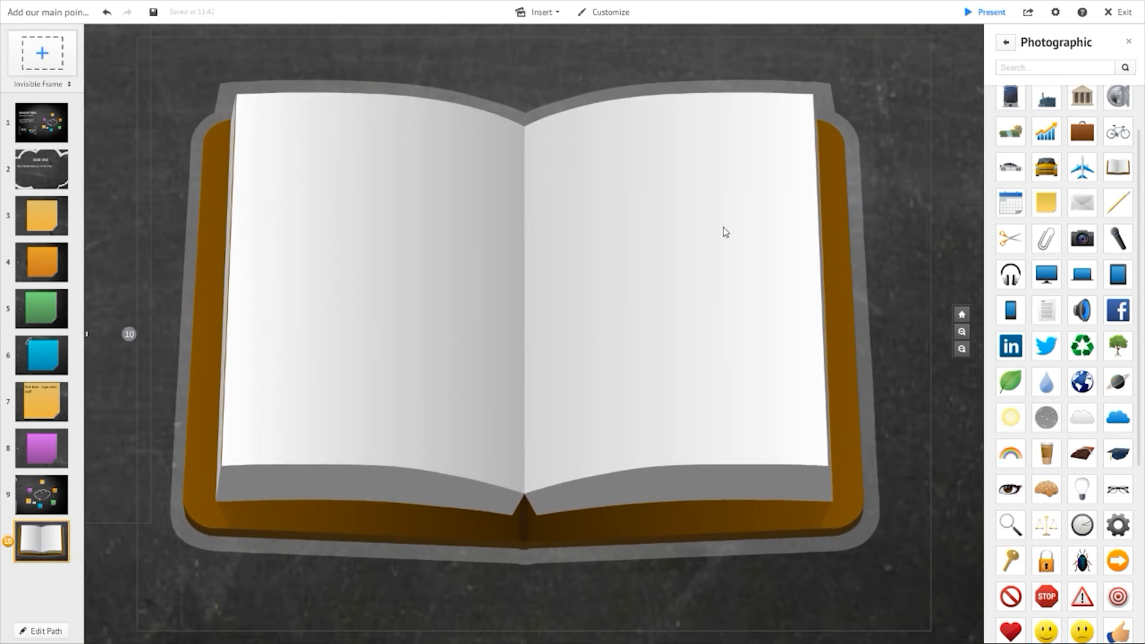
click(353, 140)
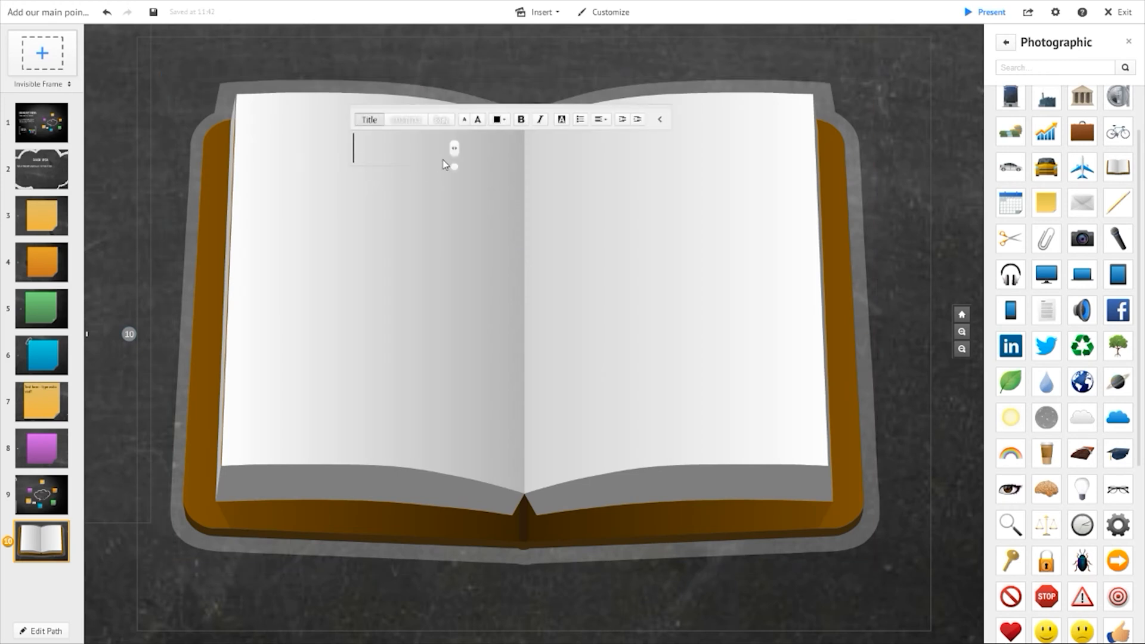
text(Activity)
click(391, 216)
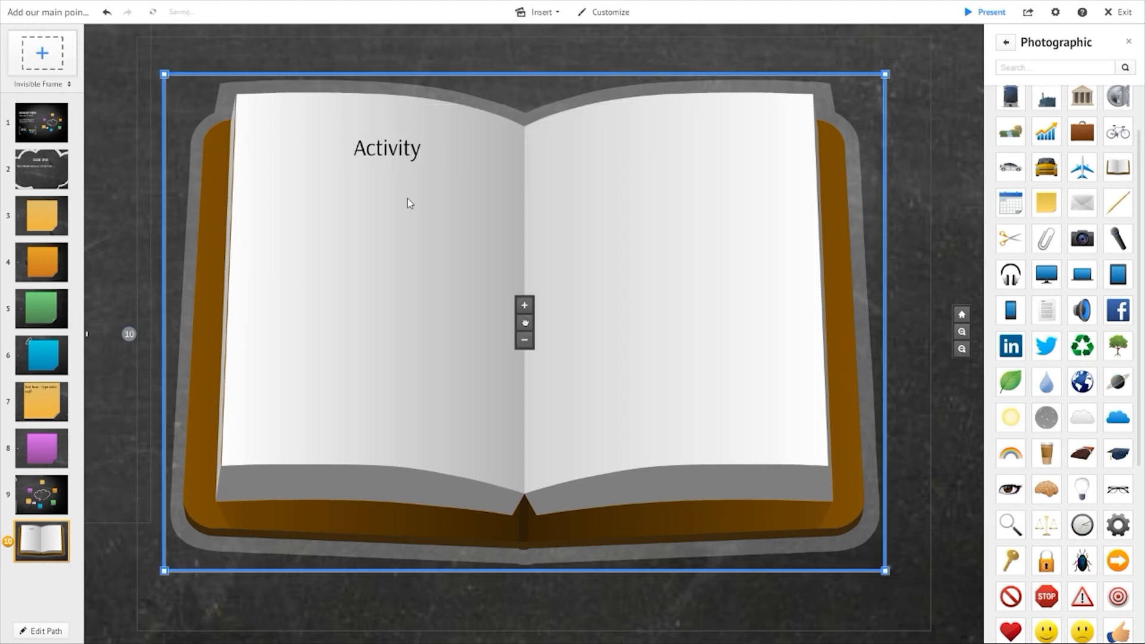
- Enlarge the "Activity" title and tilt it slightly
click(425, 150)
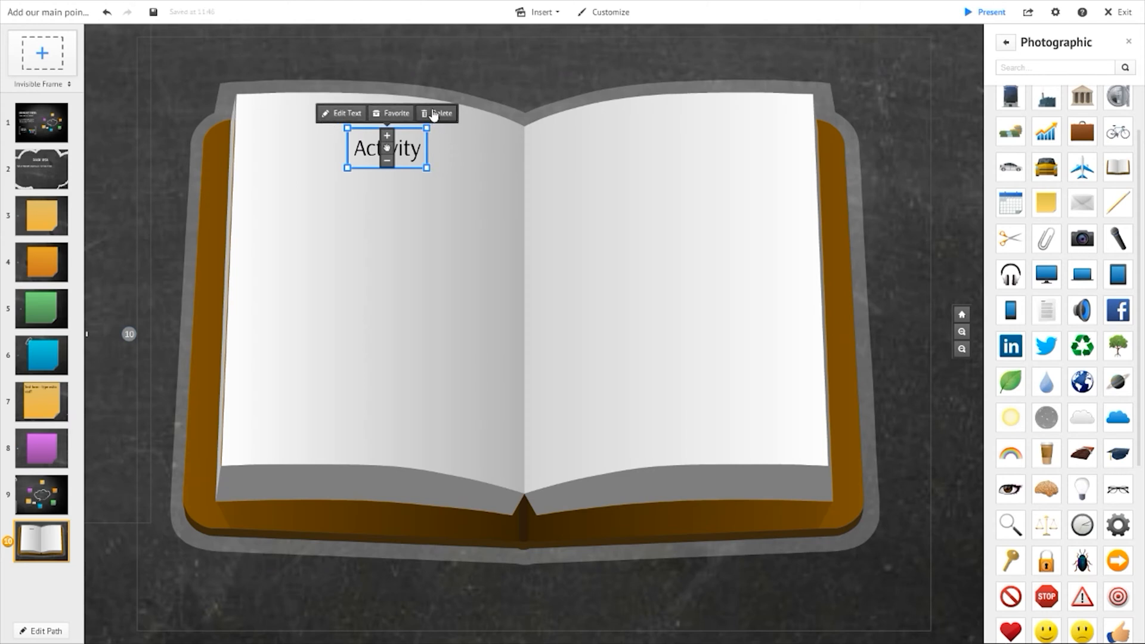
drag(433, 122, 435, 119)
drag(421, 168, 447, 181)
drag(457, 118, 456, 115)
drag(386, 148, 406, 137)
- Add the text "Details of the activity" beneath the title on the left page
double_click(319, 235)
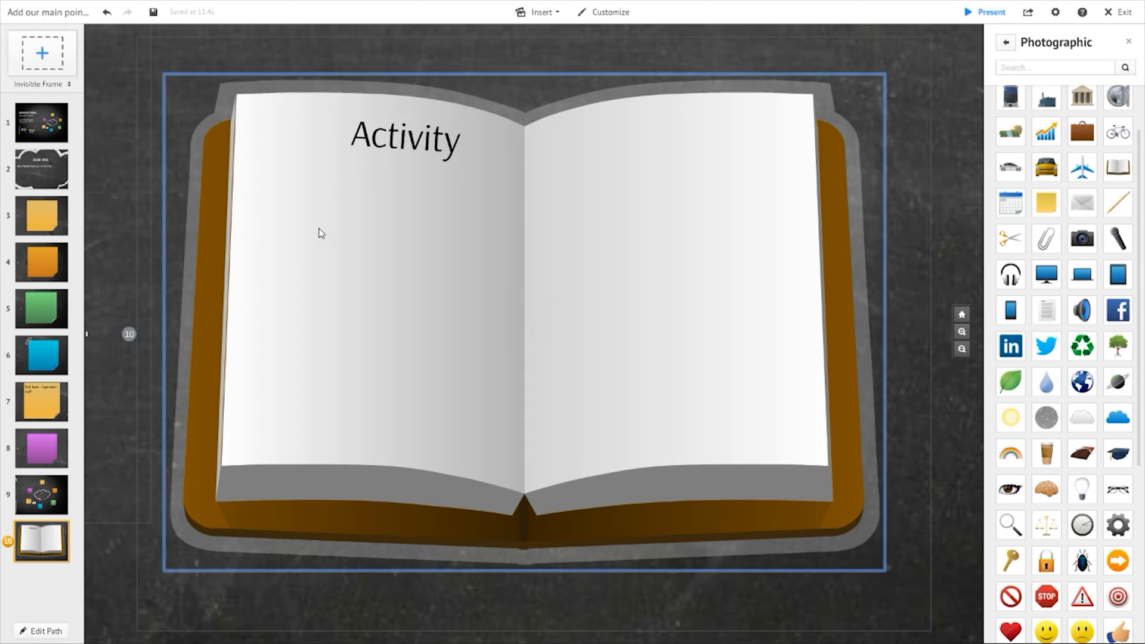
text(Det)
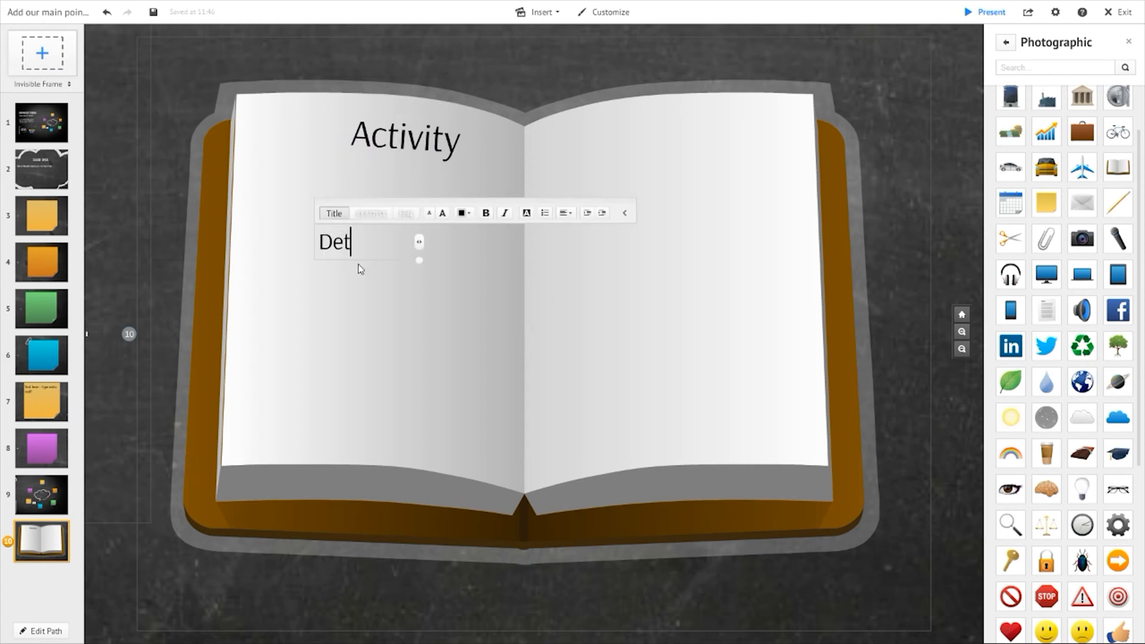
text(ails of the acivit)
key(BackSpace)
text(ivity)
key(BackSpace)
key(BackSpace)
key(BackSpace)
key(BackSpace)
key(BackSpace)
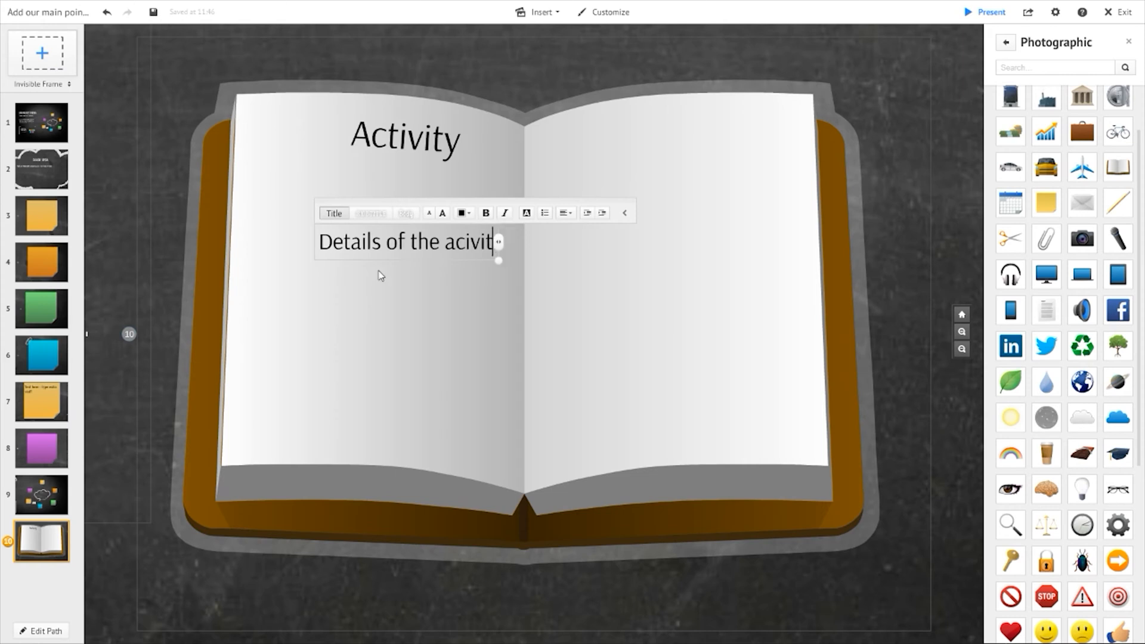
text(tivity)
click(374, 274)
click(392, 240)
drag(470, 245, 439, 204)
- Duplicate the "Details of the activity" text onto the book's right page and tilt the copy slightly
key(ctrl+c)
key(ctrl+v)
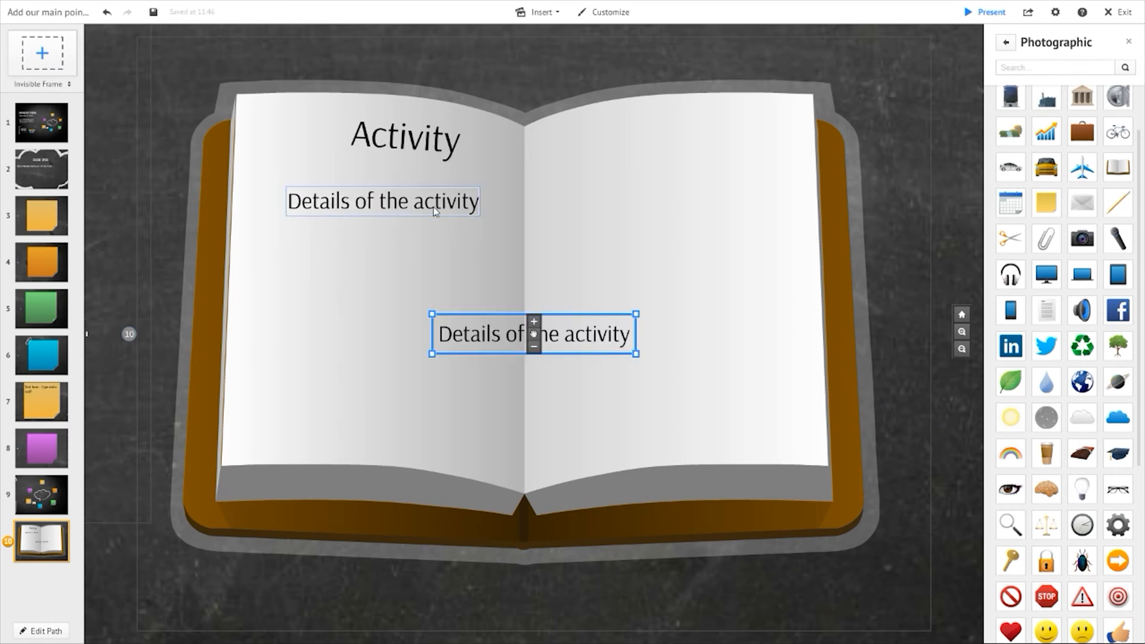
drag(489, 336, 634, 192)
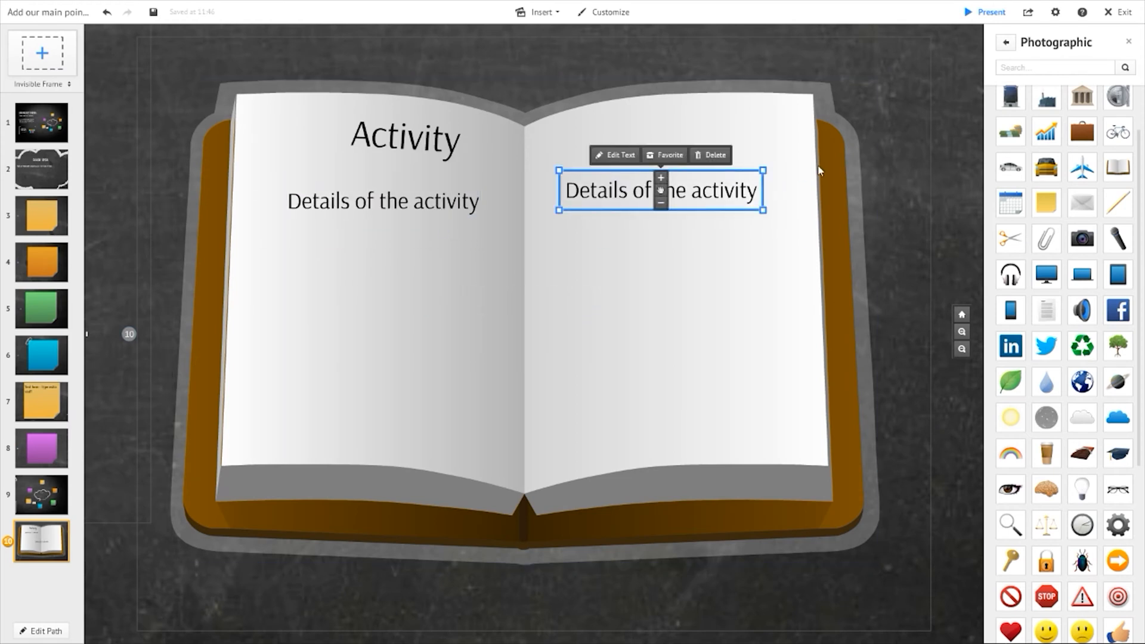
drag(768, 160, 774, 154)
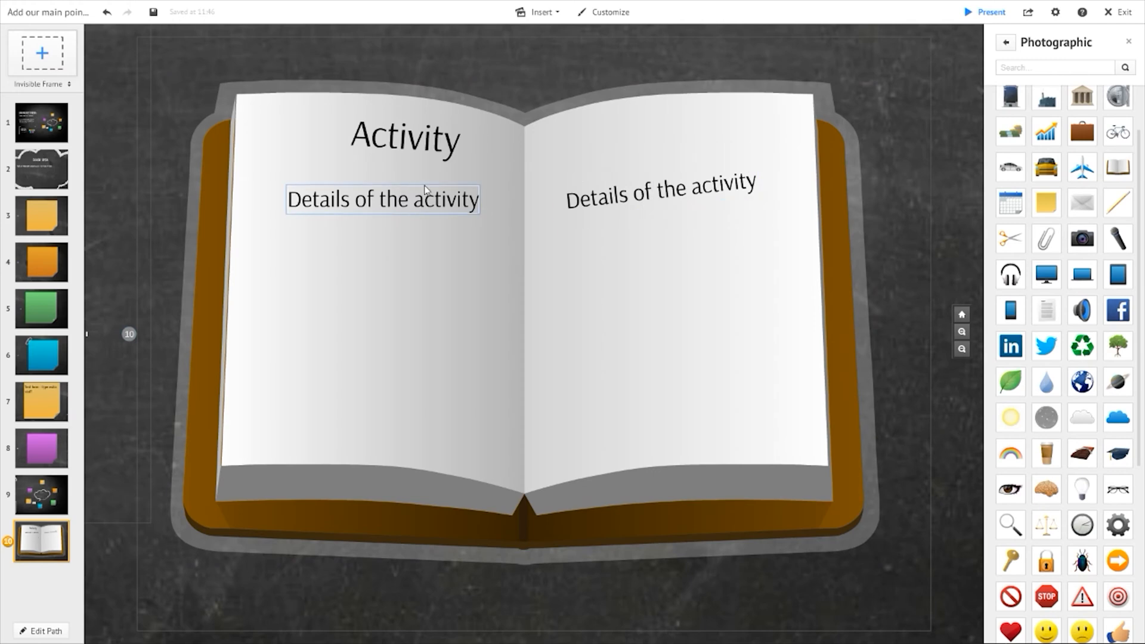
- Tilt the left page's "Details of the activity" text slightly
click(473, 197)
drag(493, 171, 495, 179)
drag(449, 213, 451, 207)
- Review the book frame beside the paperclipped blue note in a wider view
scroll(733, 304, down, 6)
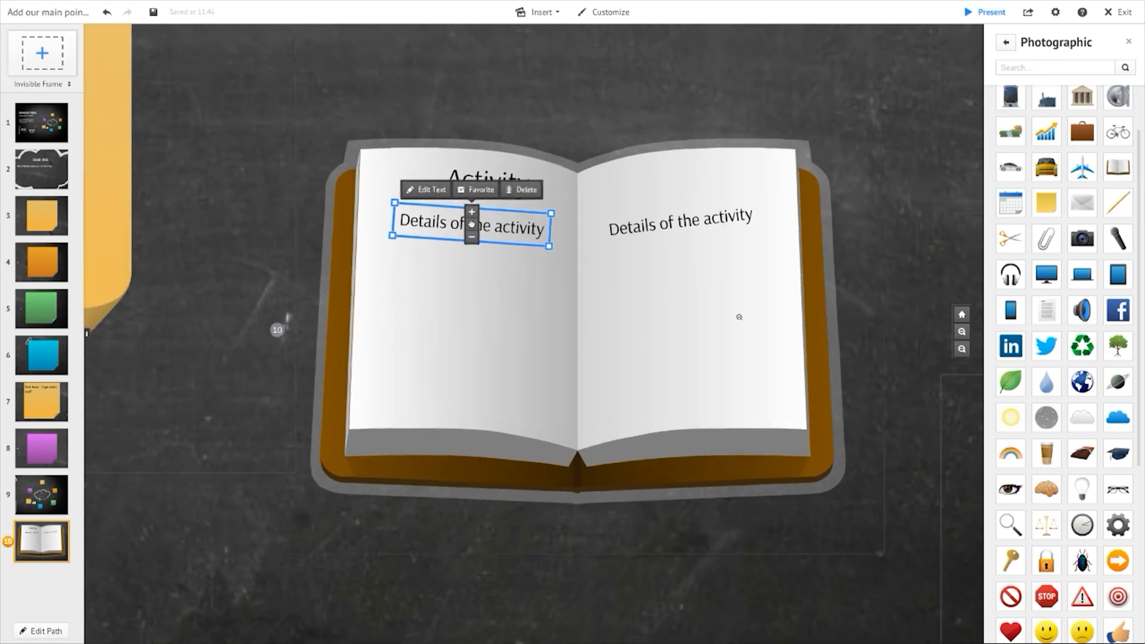
drag(893, 223, 698, 149)
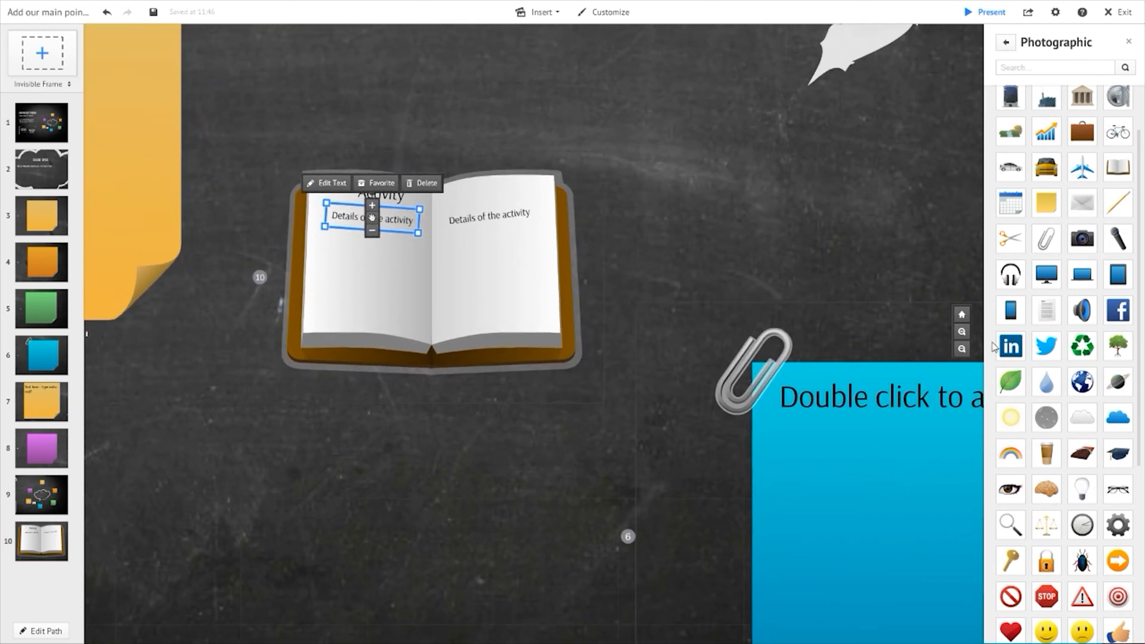
click(543, 13)
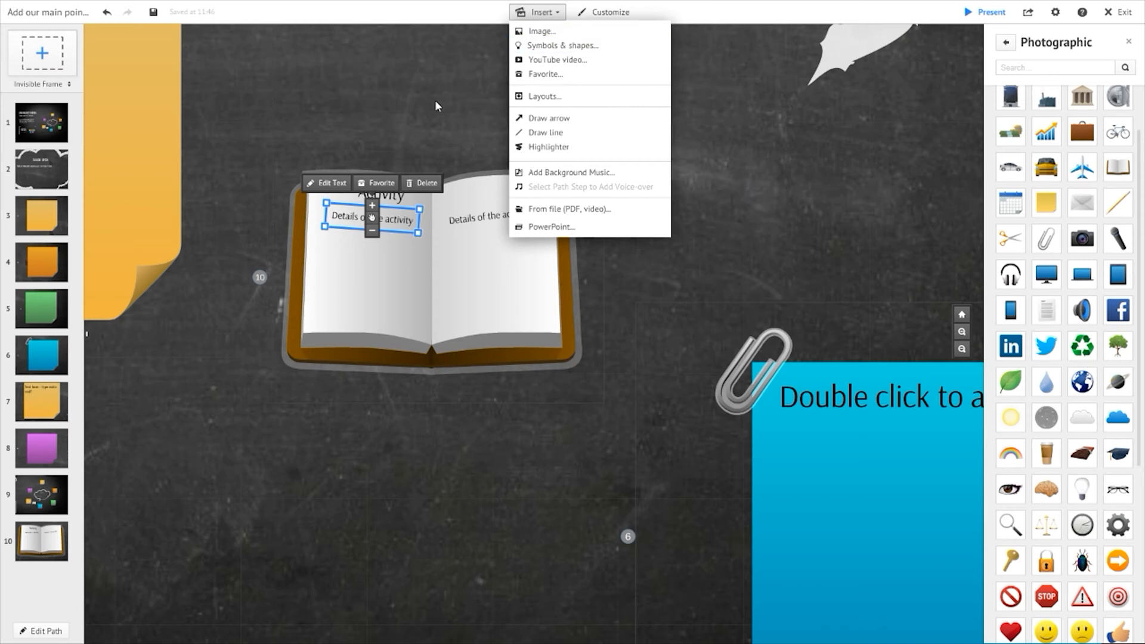
click(585, 409)
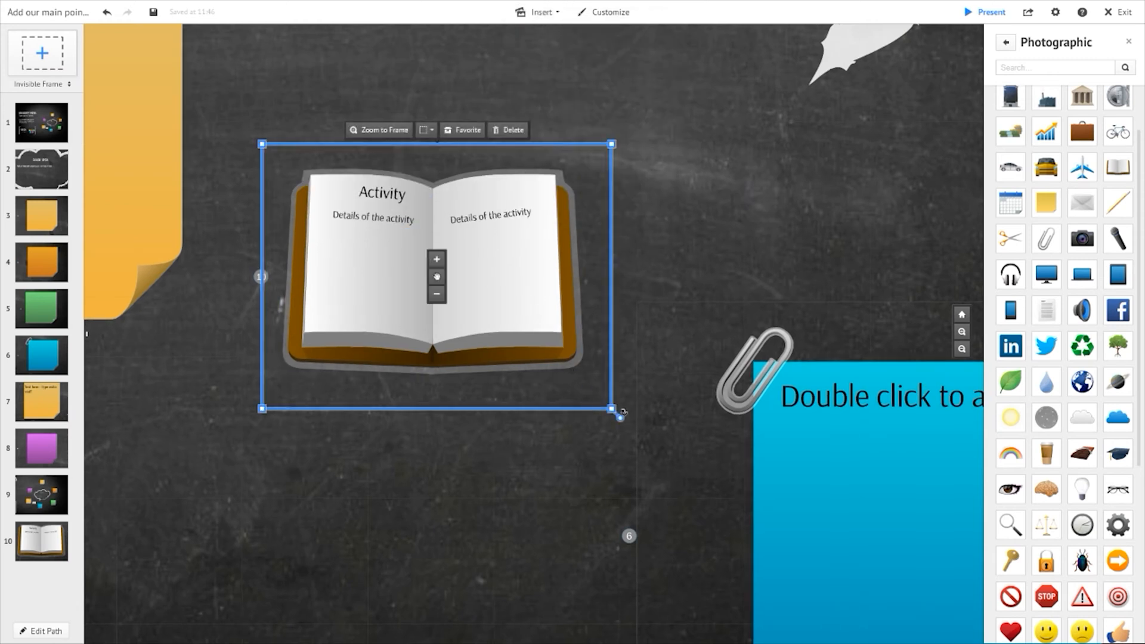
drag(612, 410, 437, 276)
click(444, 289)
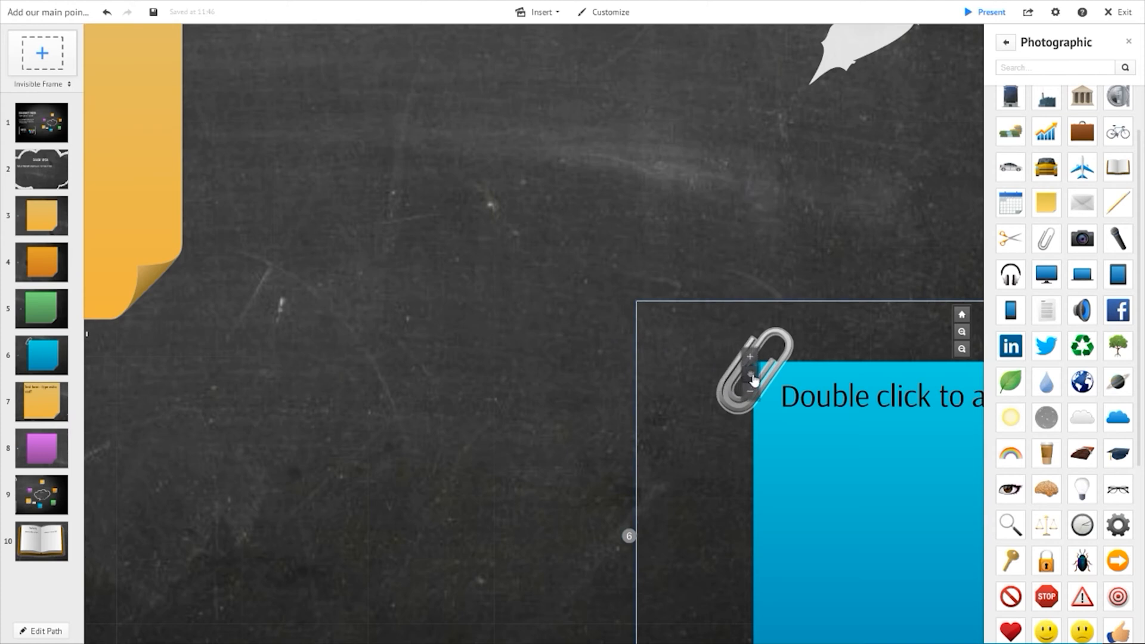
click(746, 392)
click(473, 415)
click(17, 541)
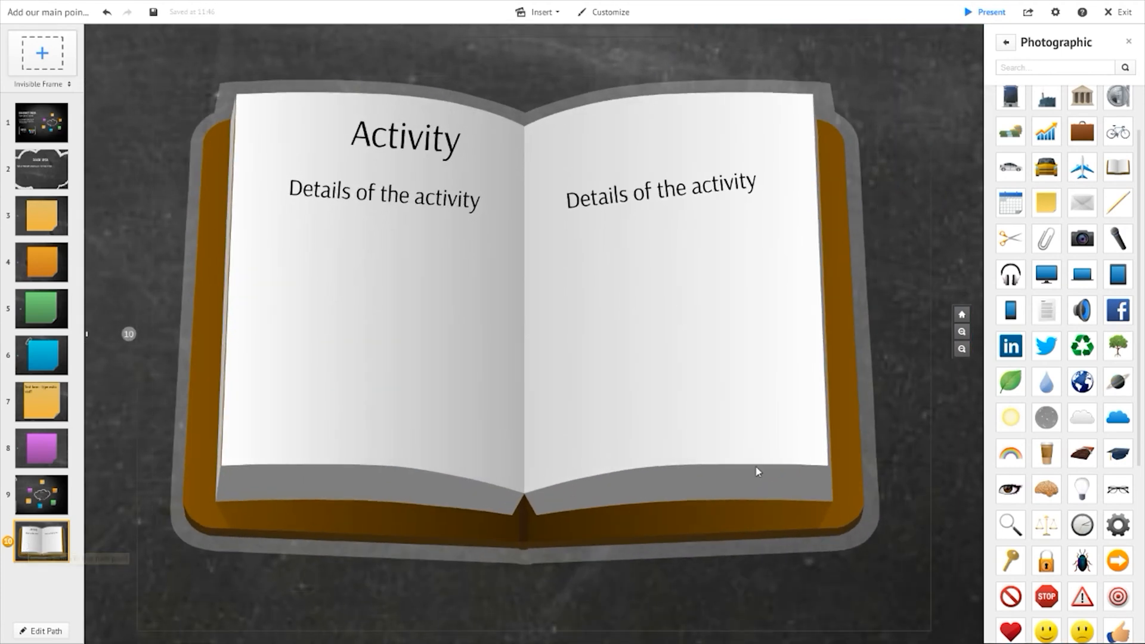
- Move the book step to path position 7, right after the blue note, and preview it
drag(41, 549, 37, 361)
click(37, 361)
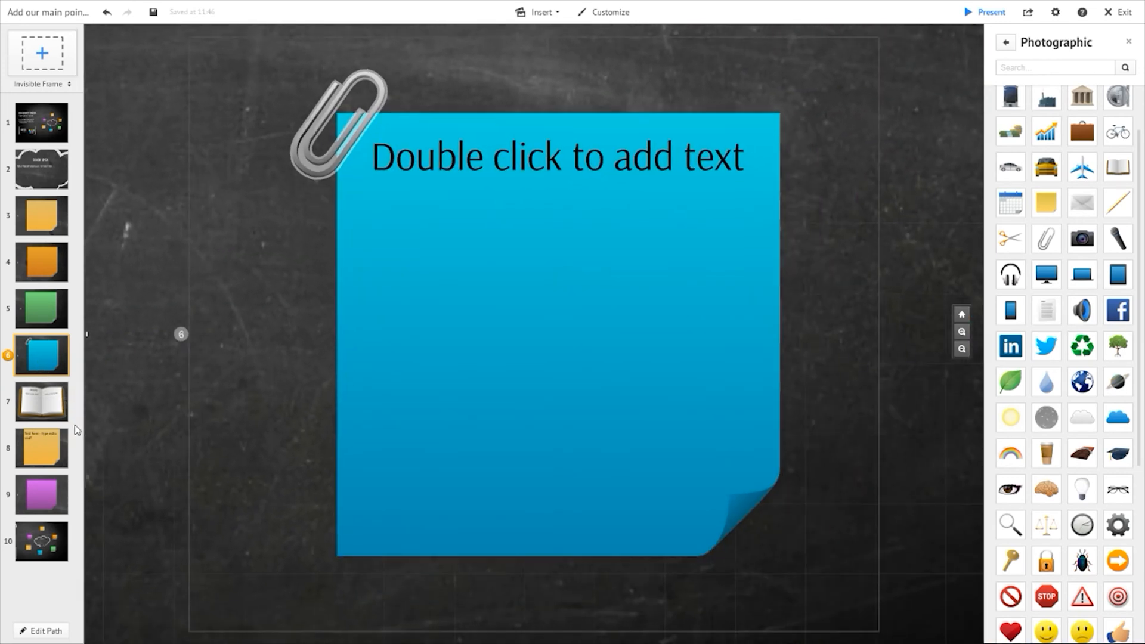
click(40, 406)
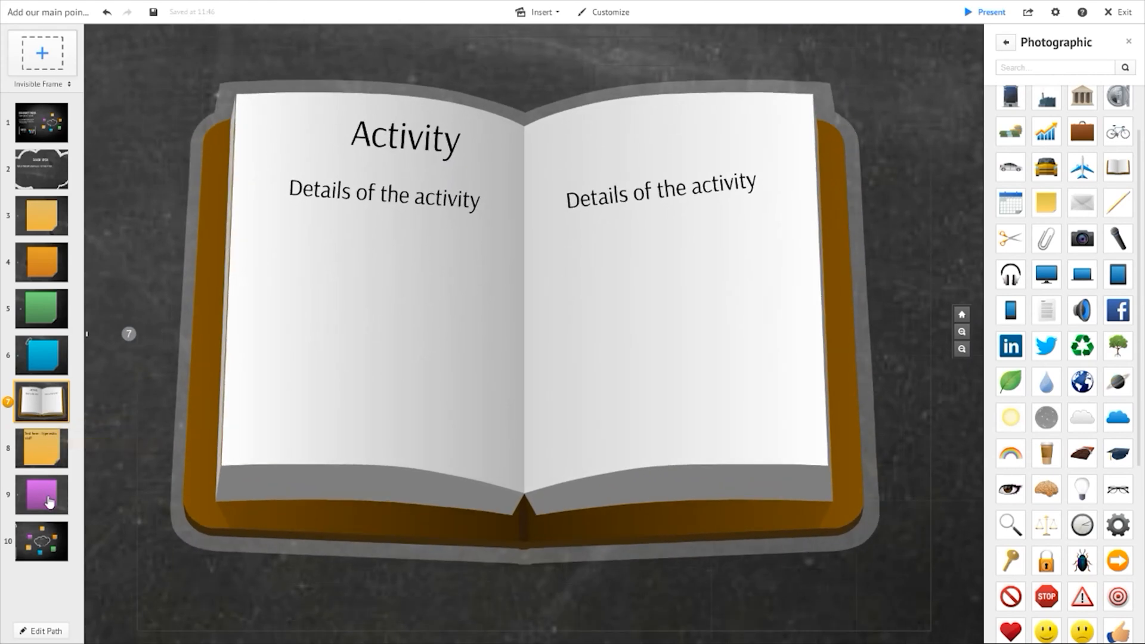
click(50, 548)
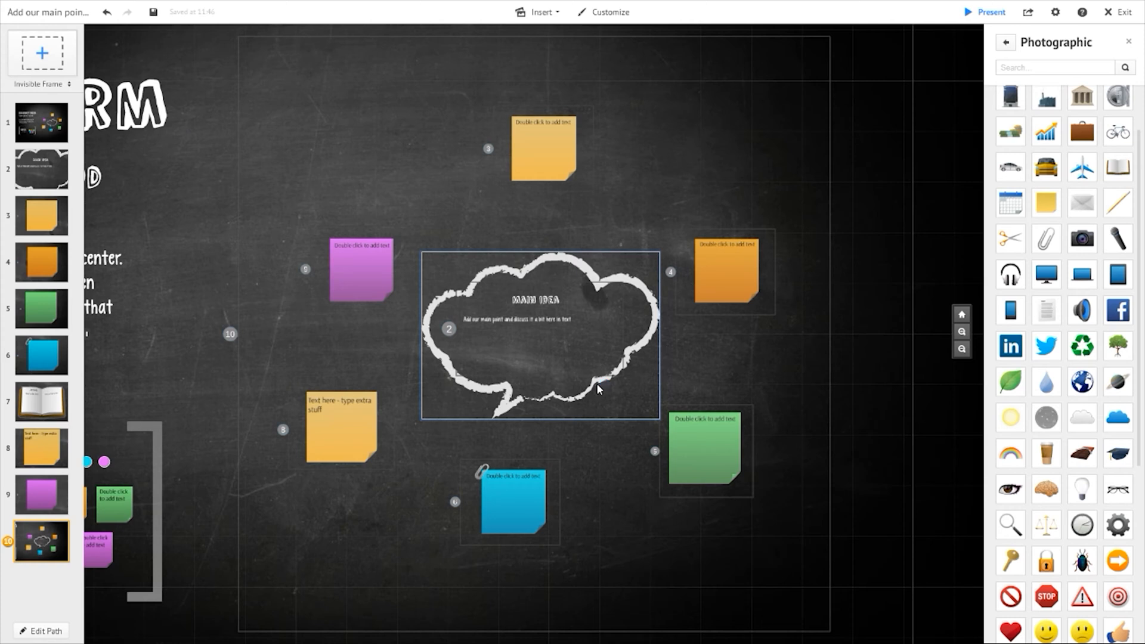
click(591, 491)
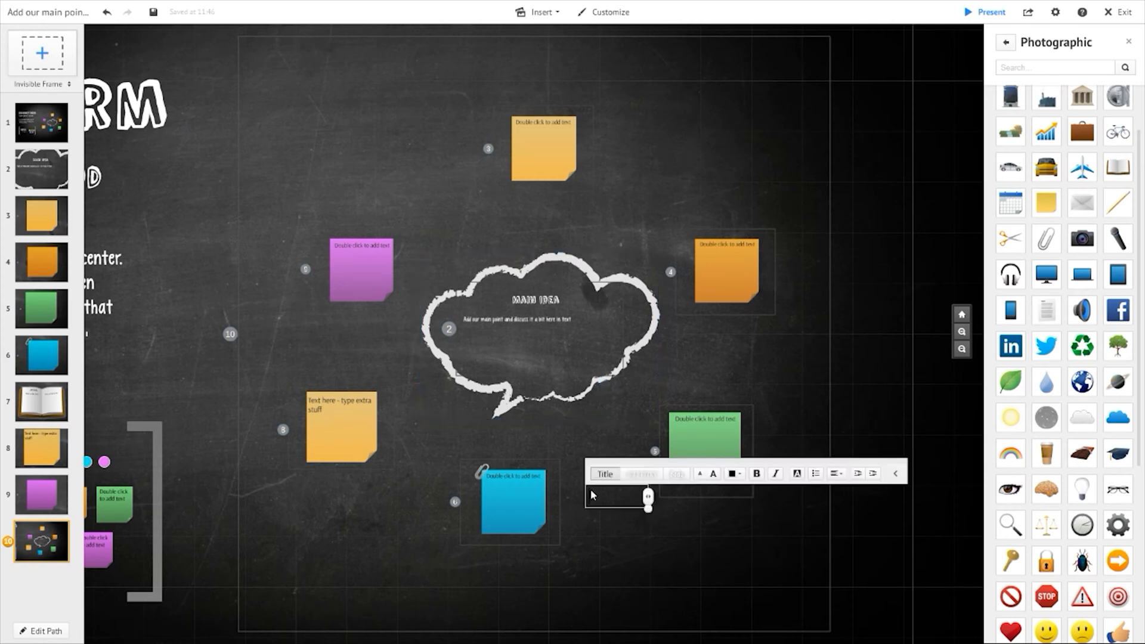
click(634, 552)
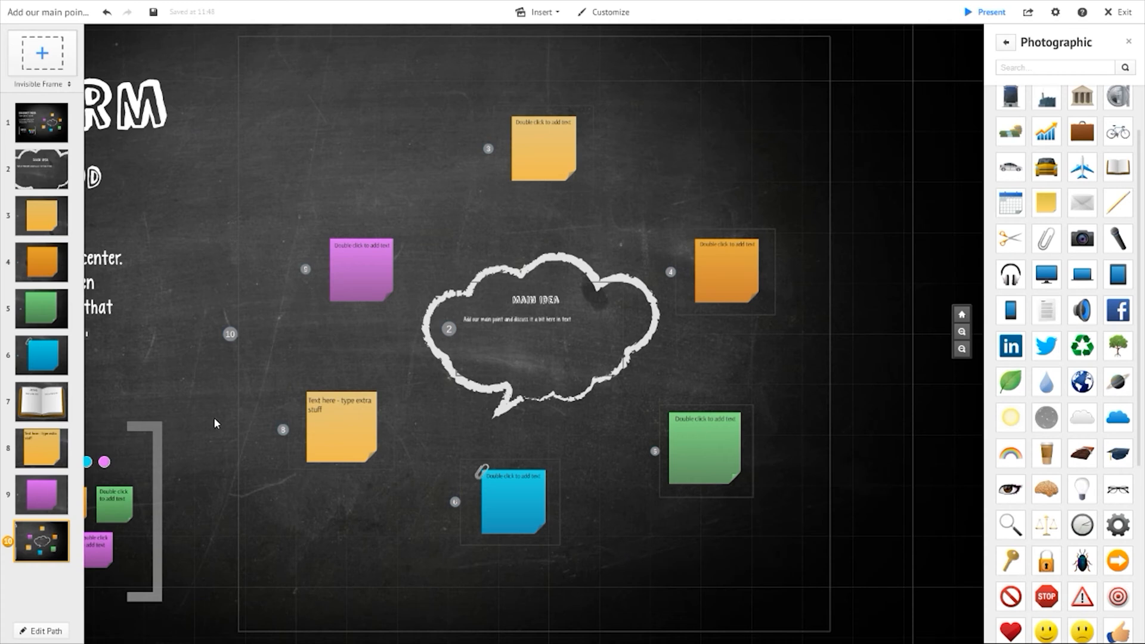
click(537, 12)
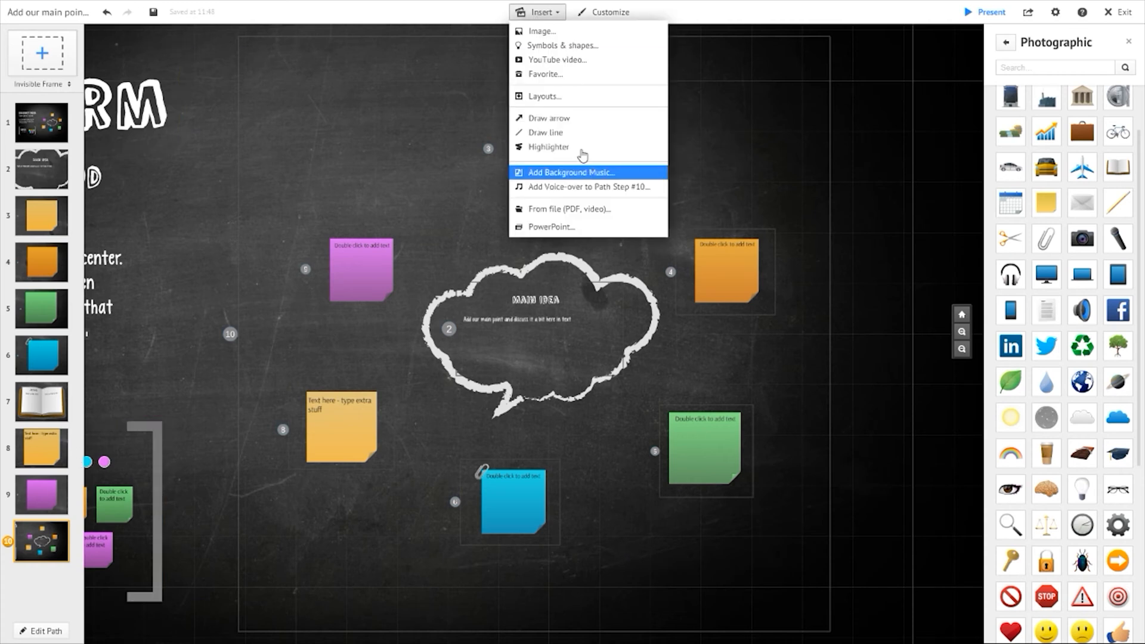
click(420, 135)
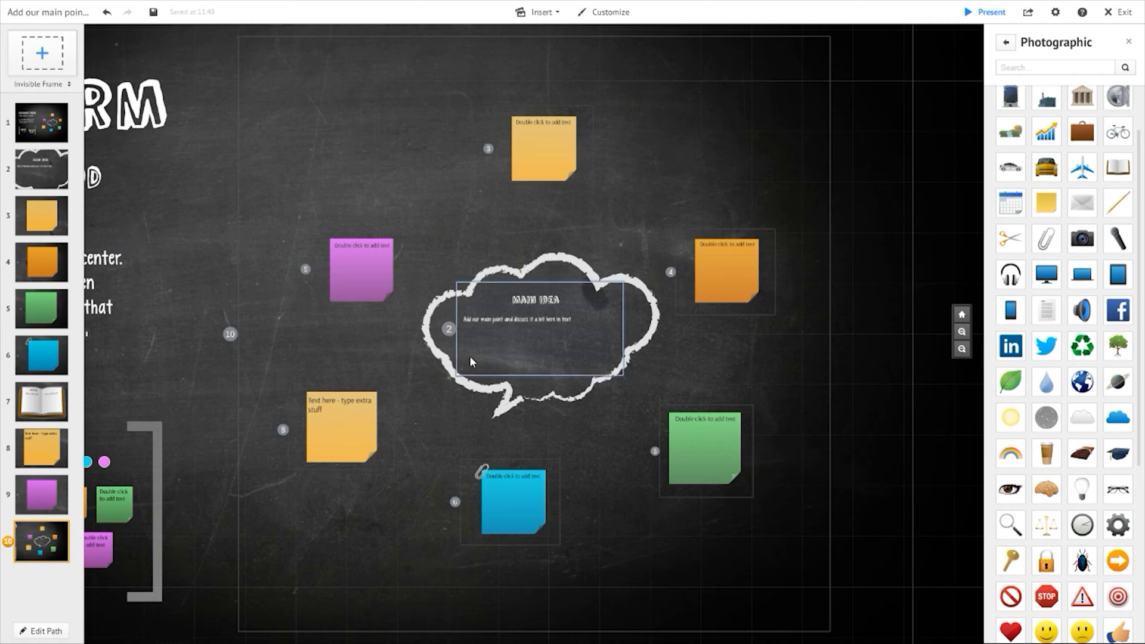
double_click(396, 374)
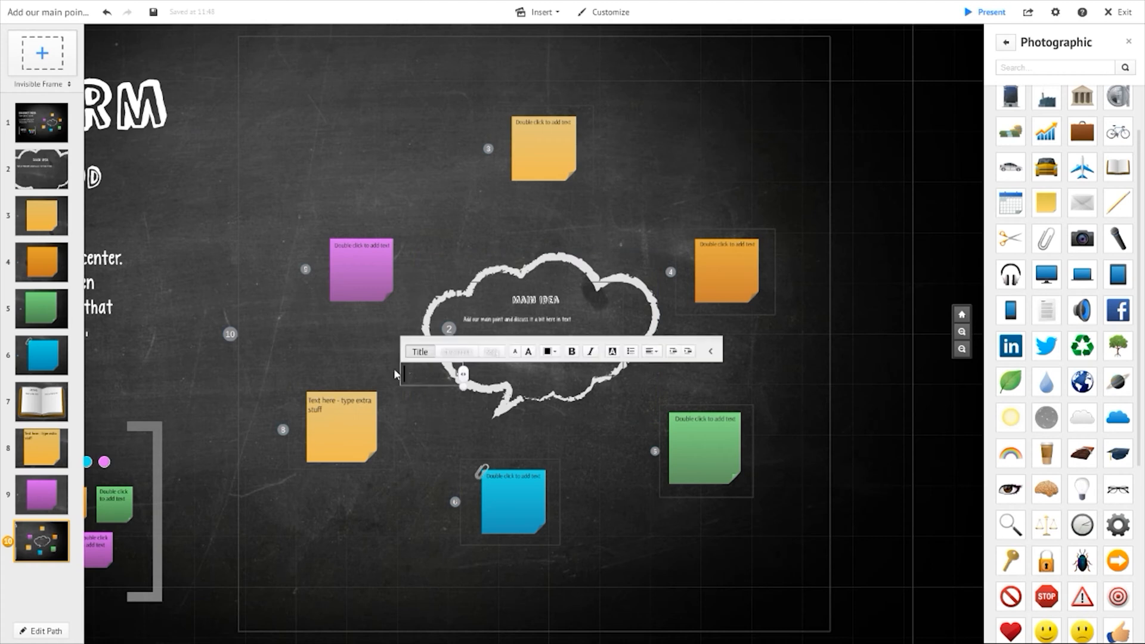
- Add an invisible frame as path step 11 at the mind map's upper left and reposition it
click(341, 147)
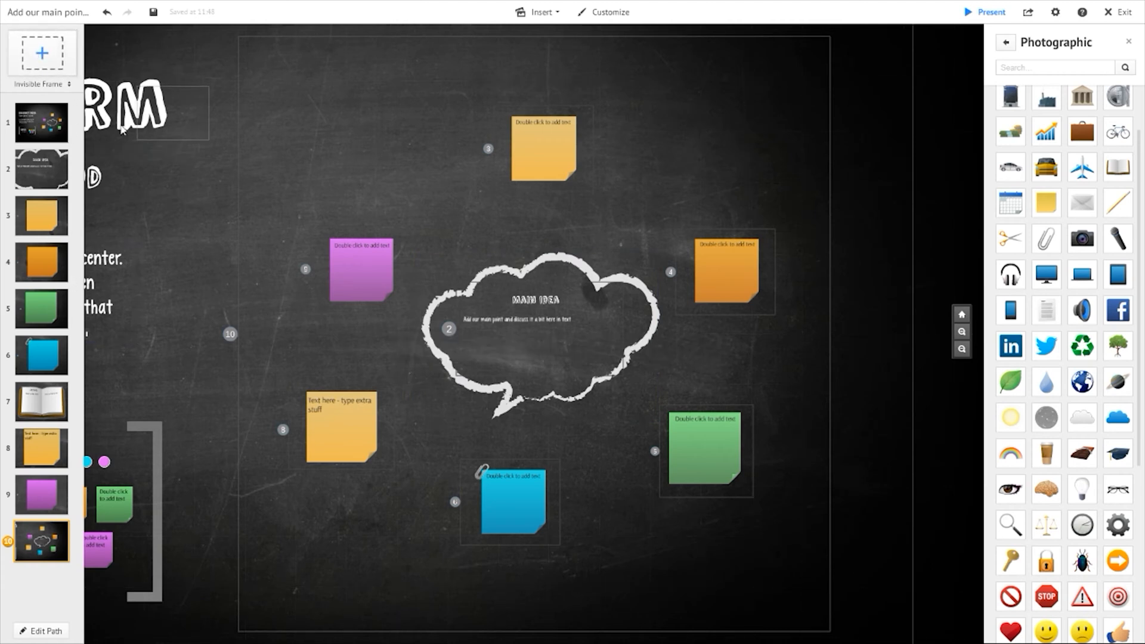
drag(209, 120, 378, 121)
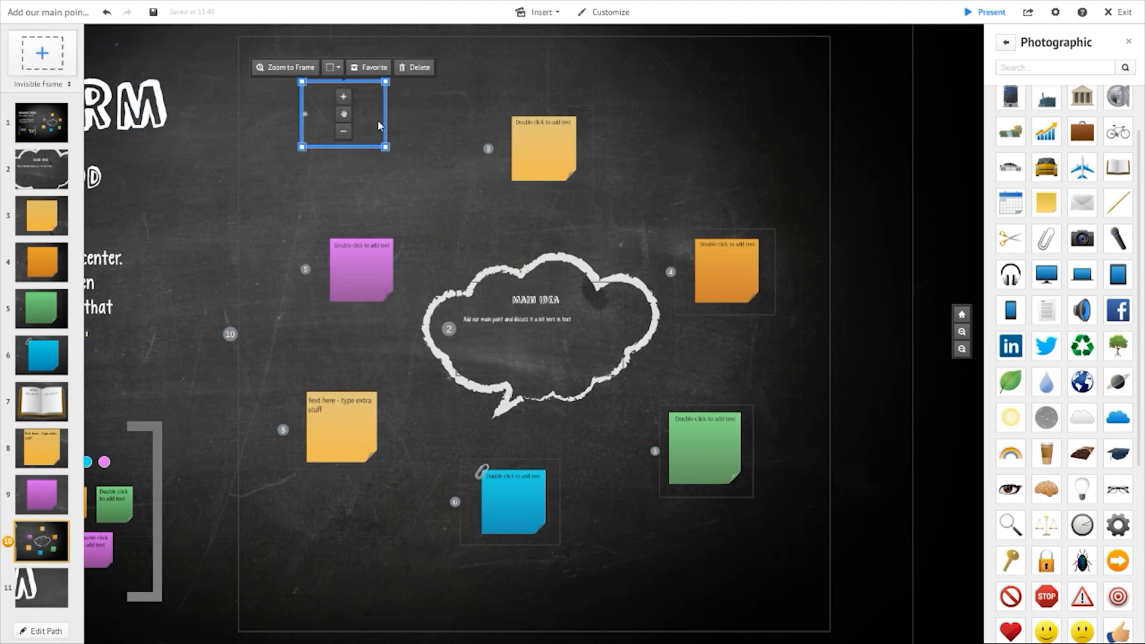
click(41, 591)
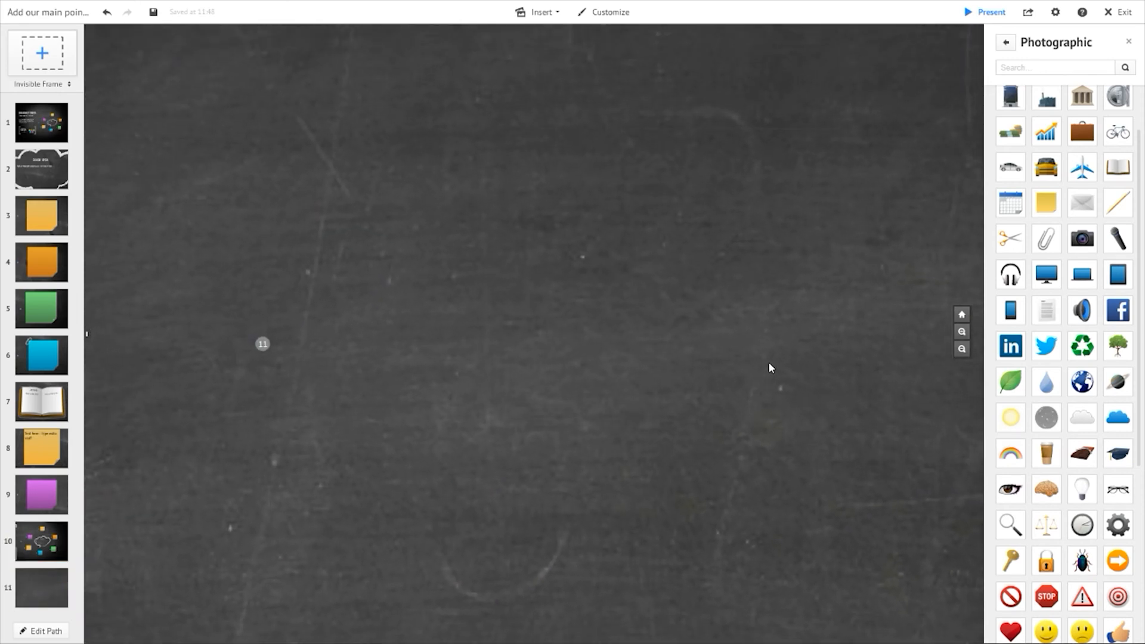
click(595, 123)
click(455, 143)
click(280, 263)
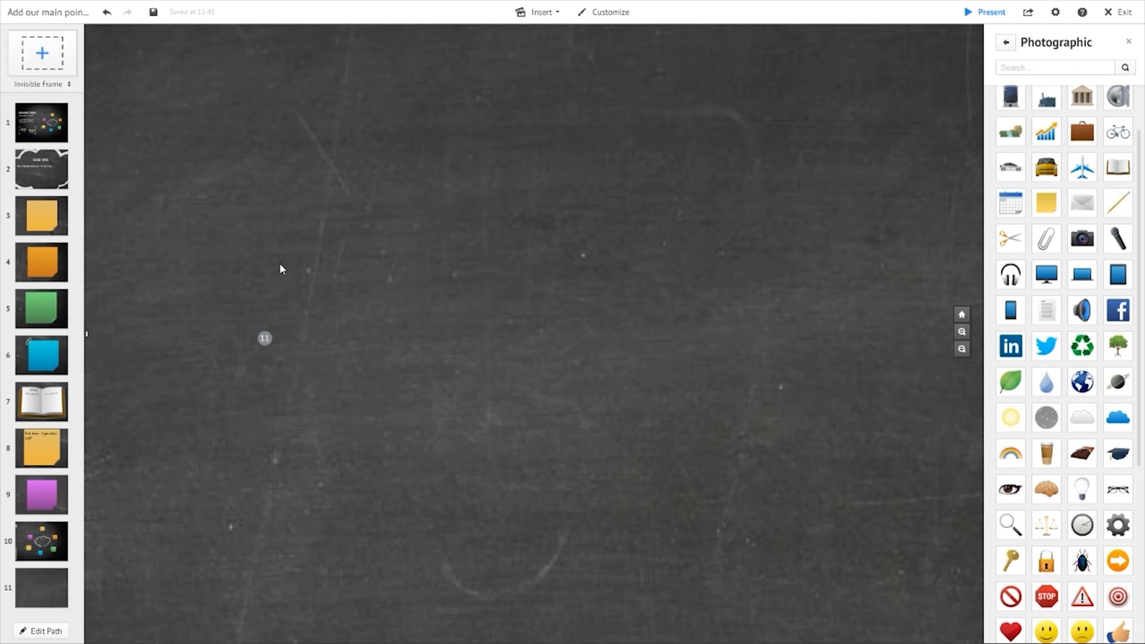
click(274, 316)
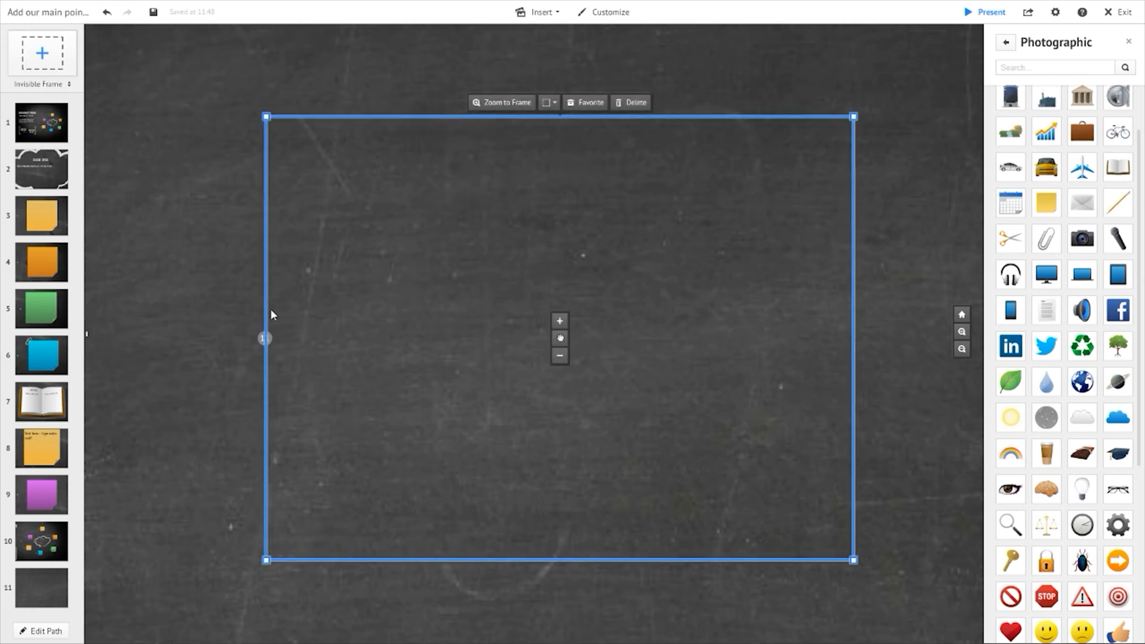
drag(272, 315, 237, 280)
click(237, 285)
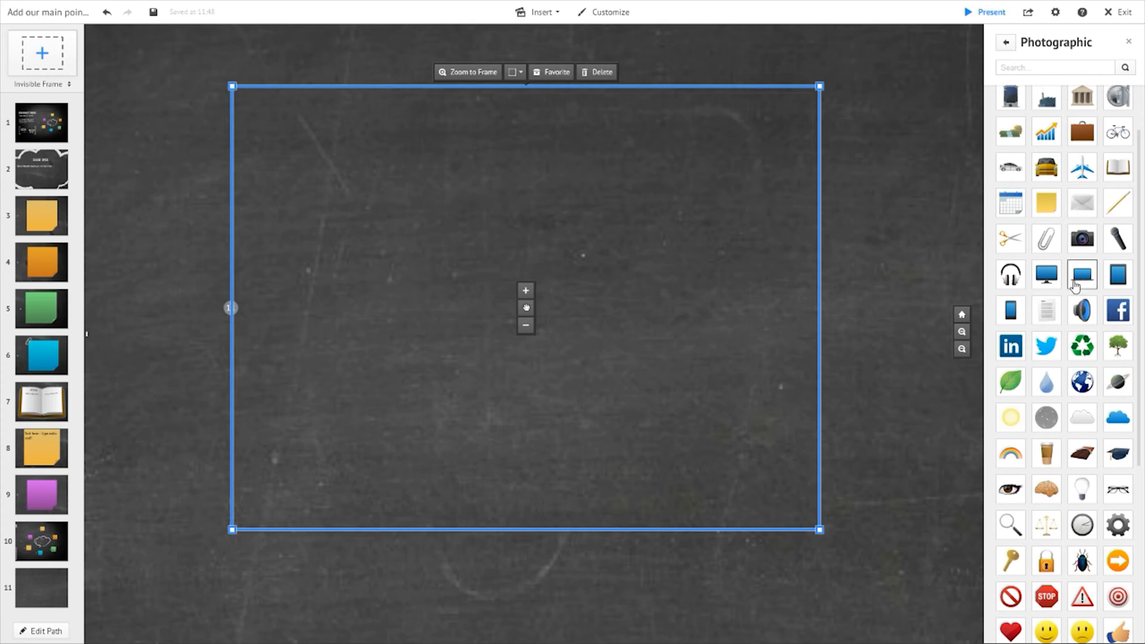
- Switch the symbol library to the Simple Dark style
scroll(1074, 293, down, 5)
scroll(1074, 292, up, 3)
click(1006, 42)
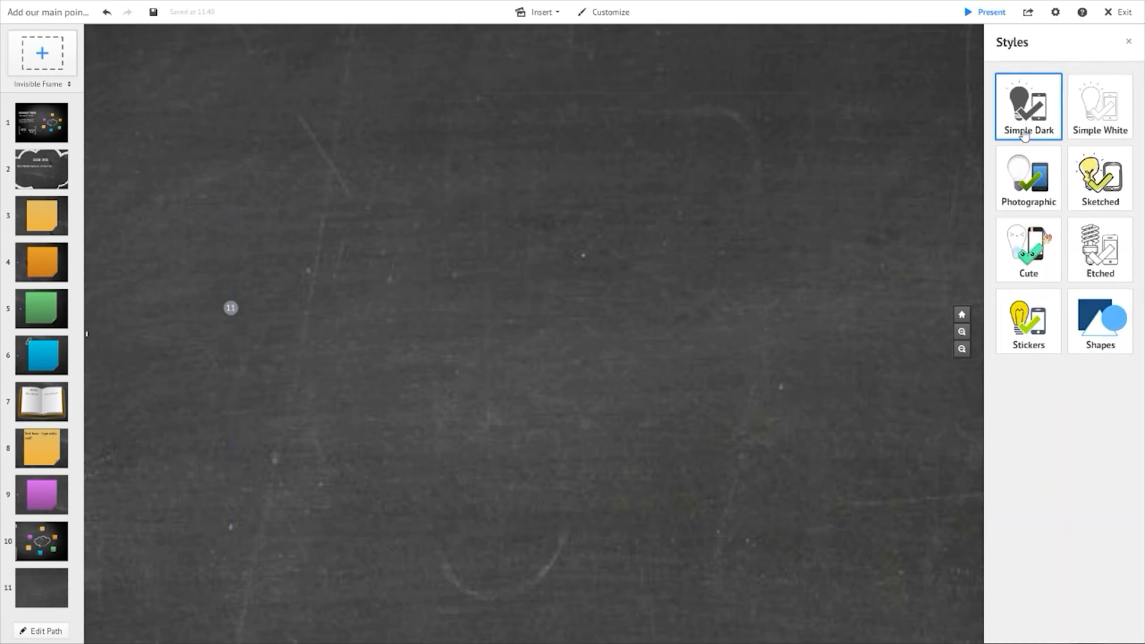
click(1024, 134)
- Place a dark sticky-note symbol in the upper left of frame 11 and resize it
scroll(1105, 296, down, 4)
scroll(1116, 215, up, 1)
drag(1114, 160, 283, 187)
drag(349, 258, 394, 310)
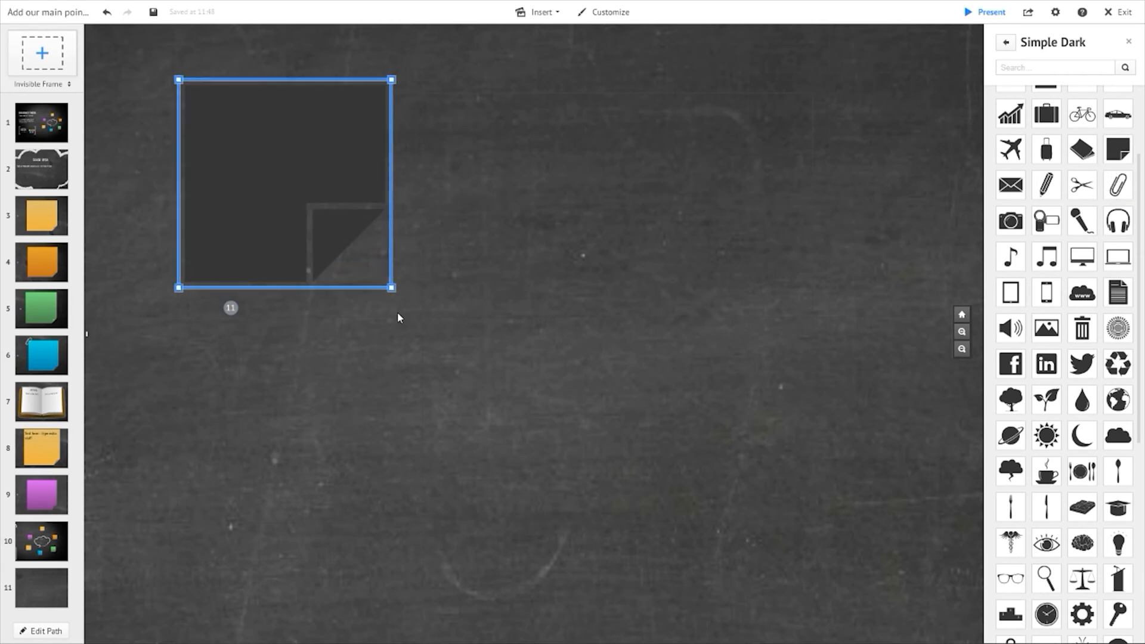
- Move the dark sticky-note symbol into place inside frame 11
drag(327, 191, 423, 285)
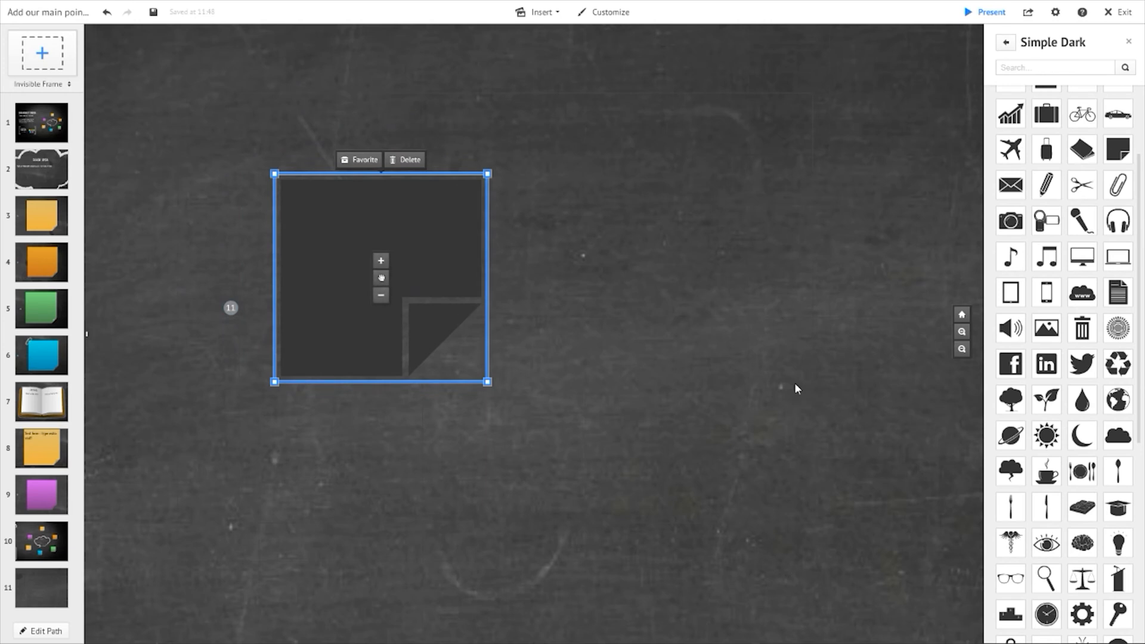
click(626, 94)
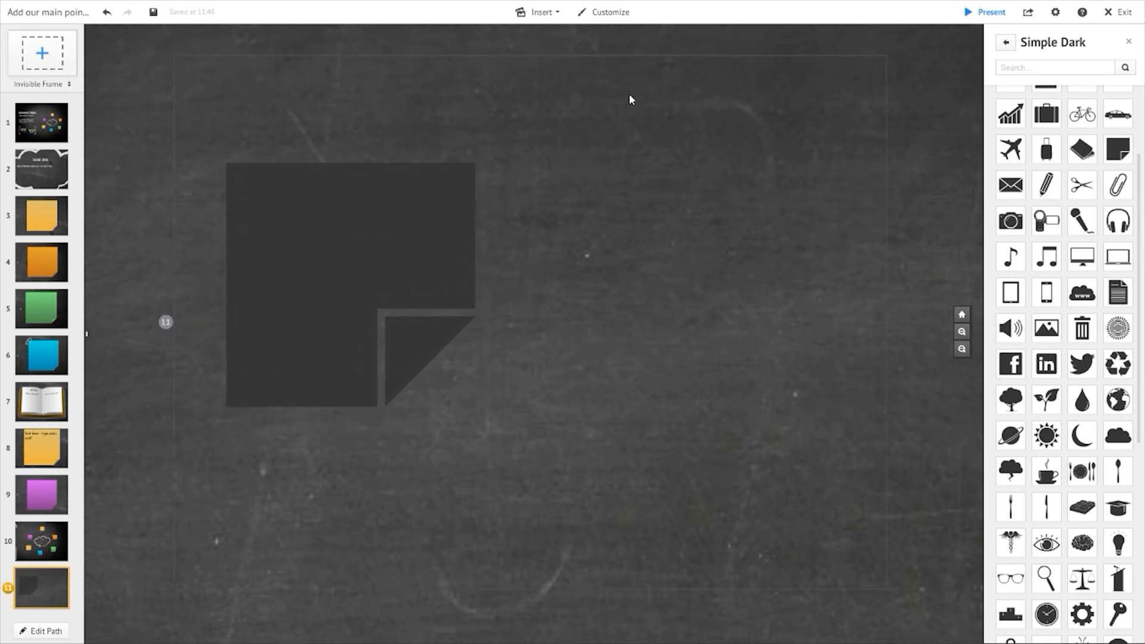
click(414, 278)
drag(448, 281, 417, 240)
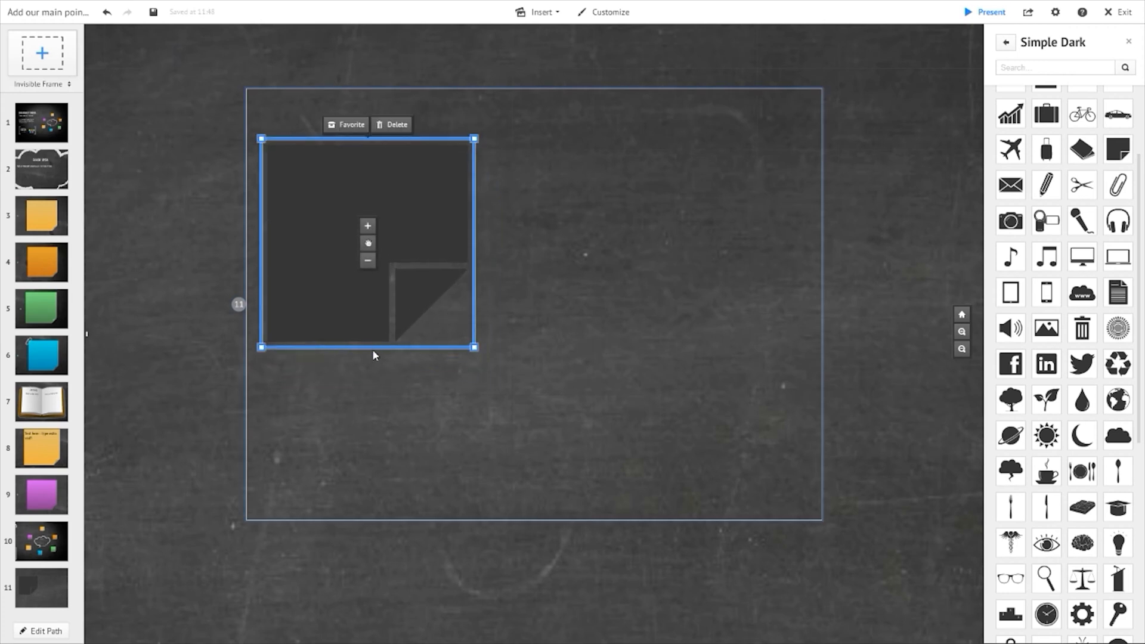
click(446, 352)
click(378, 340)
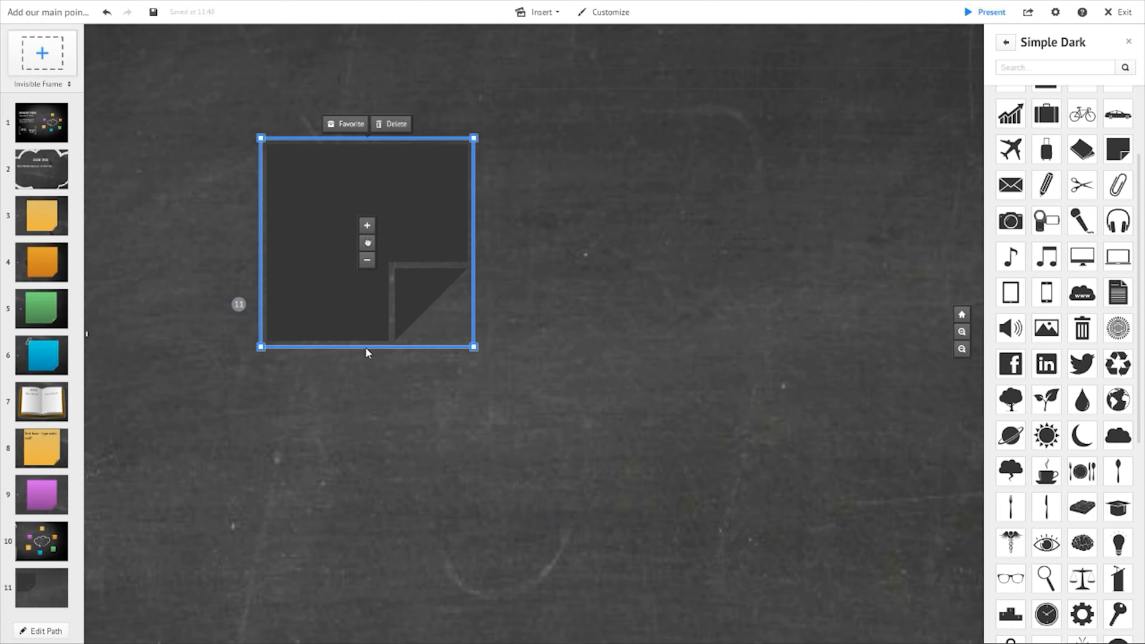
- Resize the dark sticky note and duplicate it, placing the copy to its right
drag(385, 275, 416, 281)
drag(505, 352, 517, 363)
drag(453, 302, 659, 322)
key(ctrl+d)
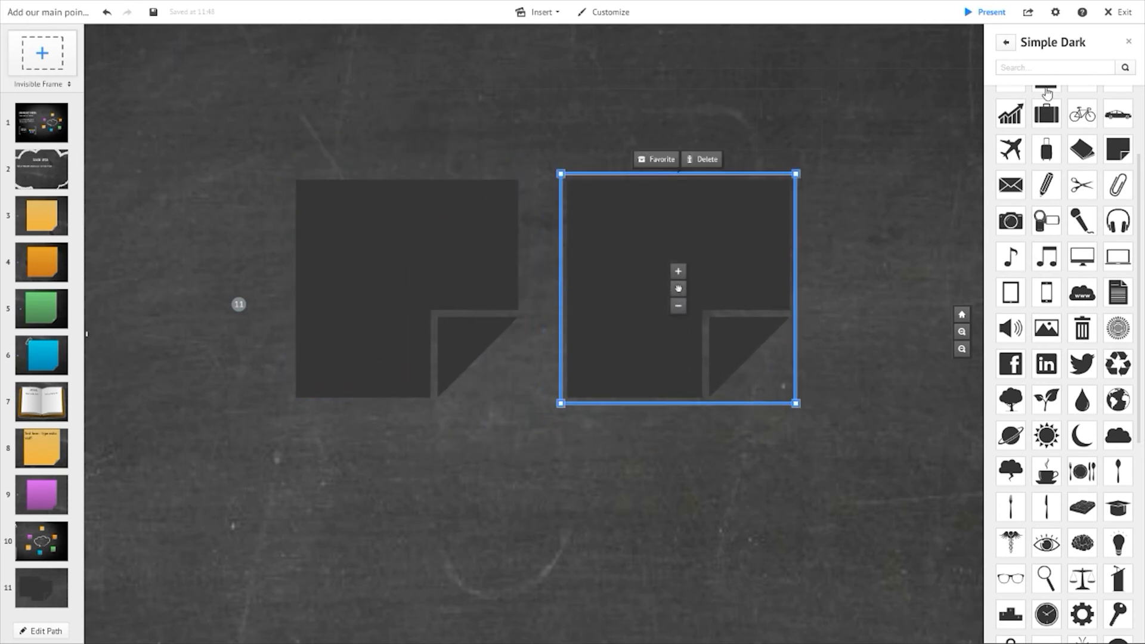
- Search web images for tshirt and place a white t-shirt image on the left dark note, resizing it
click(1008, 43)
click(542, 12)
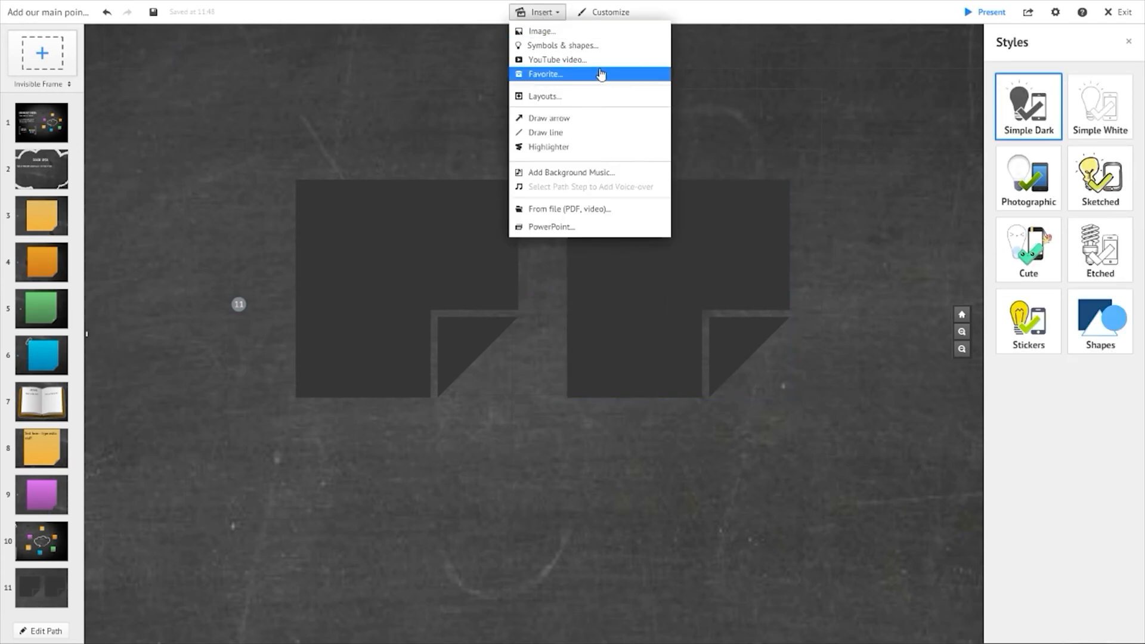
click(573, 33)
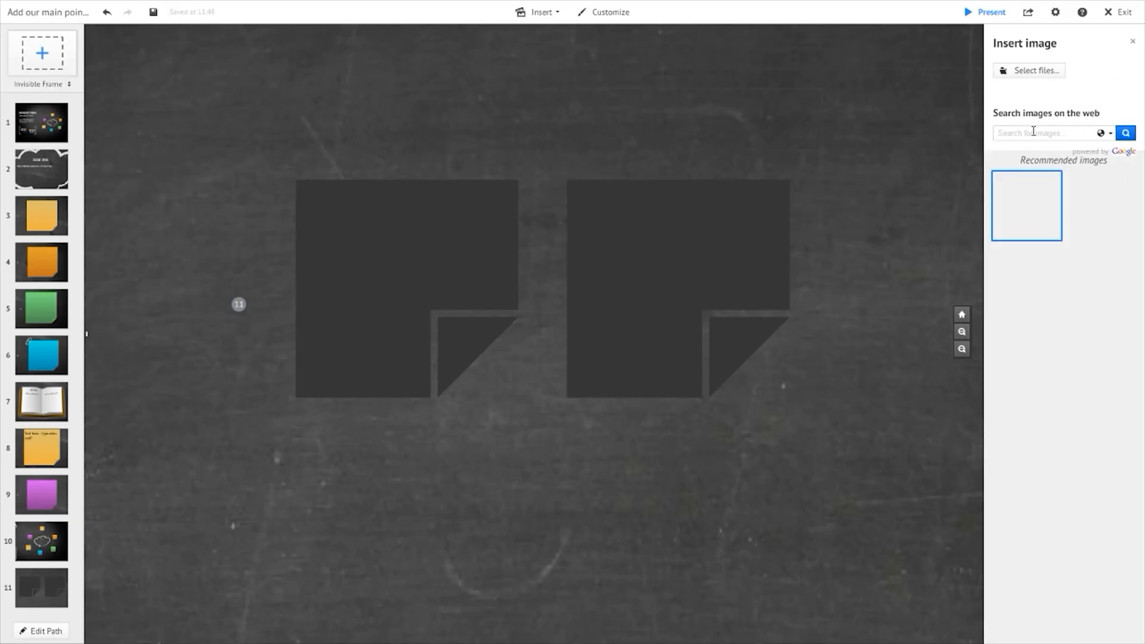
click(1034, 132)
text(tshirt)
key(Return)
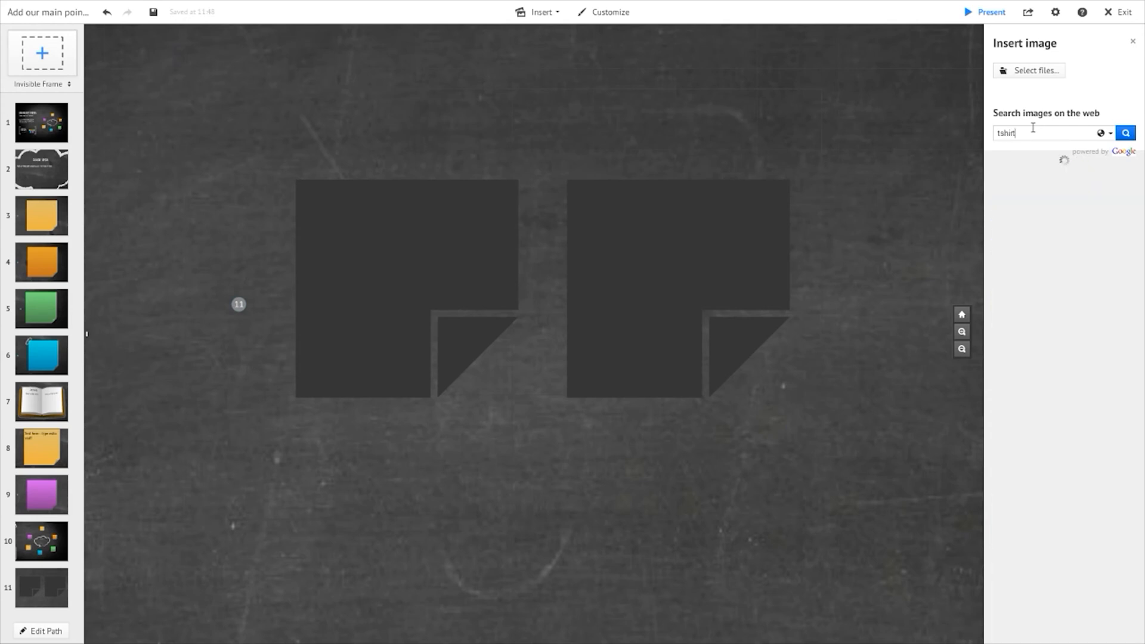
drag(1027, 272, 406, 271)
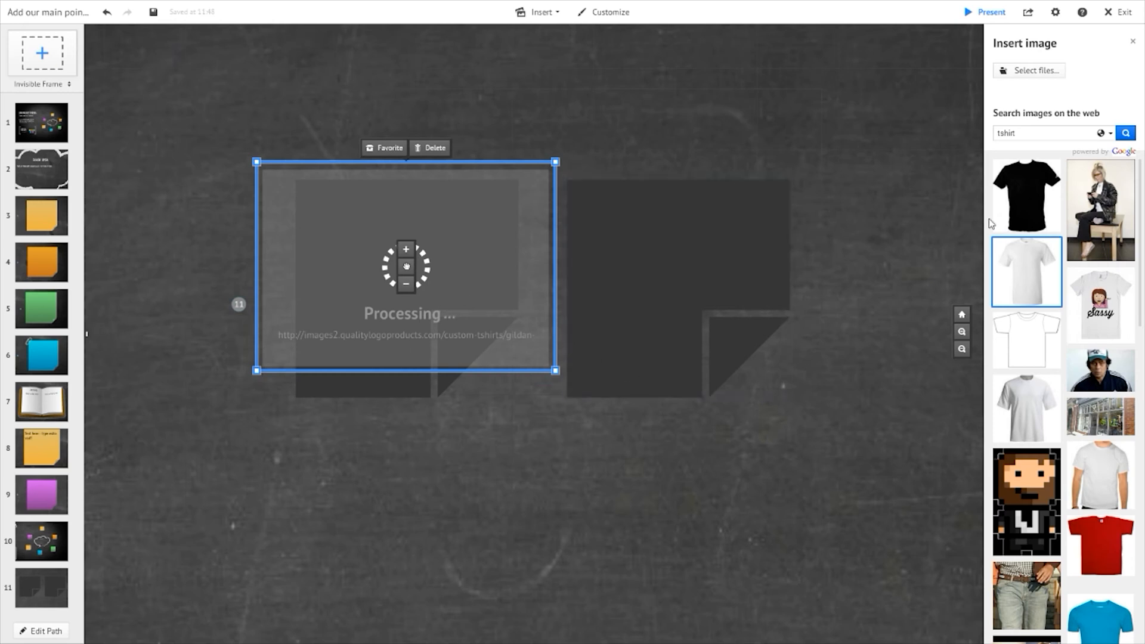
drag(512, 372, 481, 340)
drag(470, 289, 445, 306)
- Search web images for cup and place a white mug image on the right dark note, resizing it
click(1048, 134)
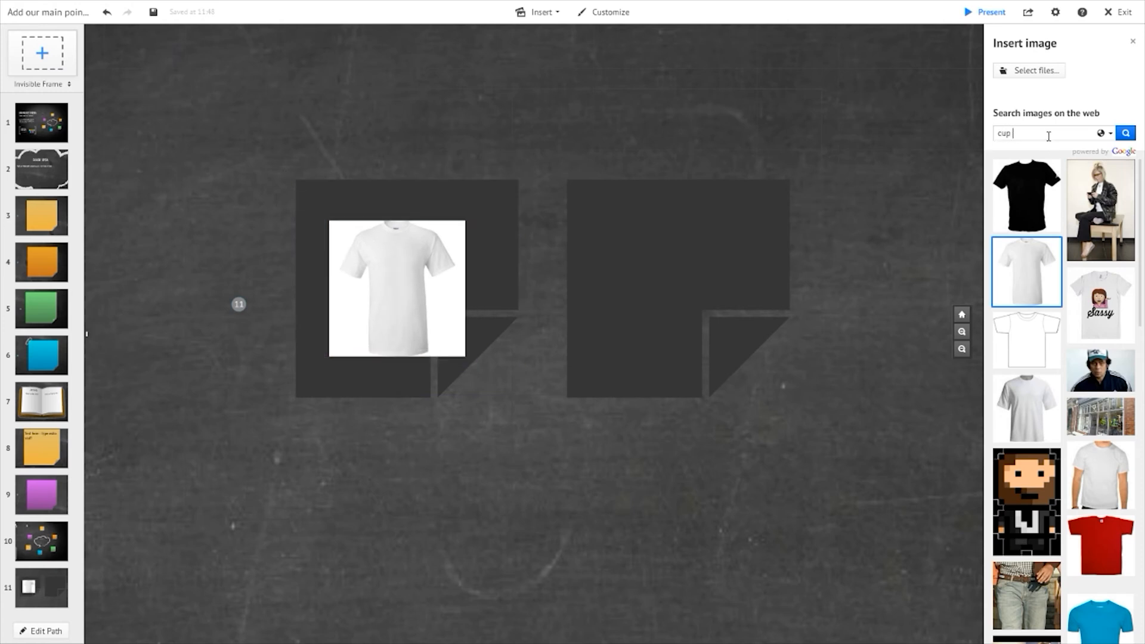
key(Return)
drag(1034, 200, 673, 269)
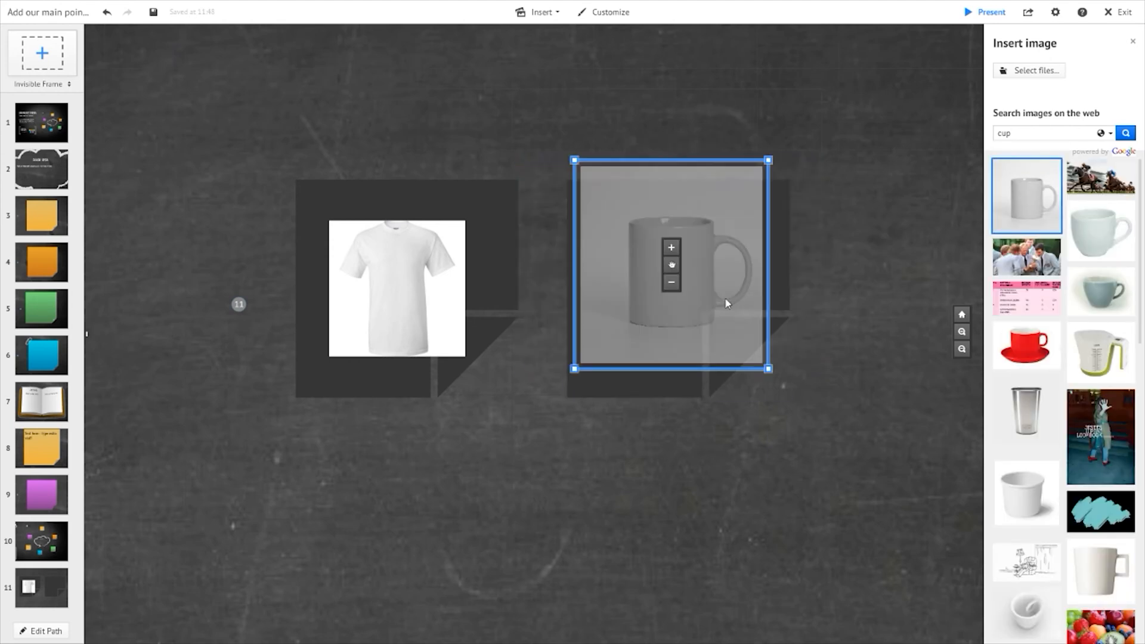
drag(767, 365, 746, 352)
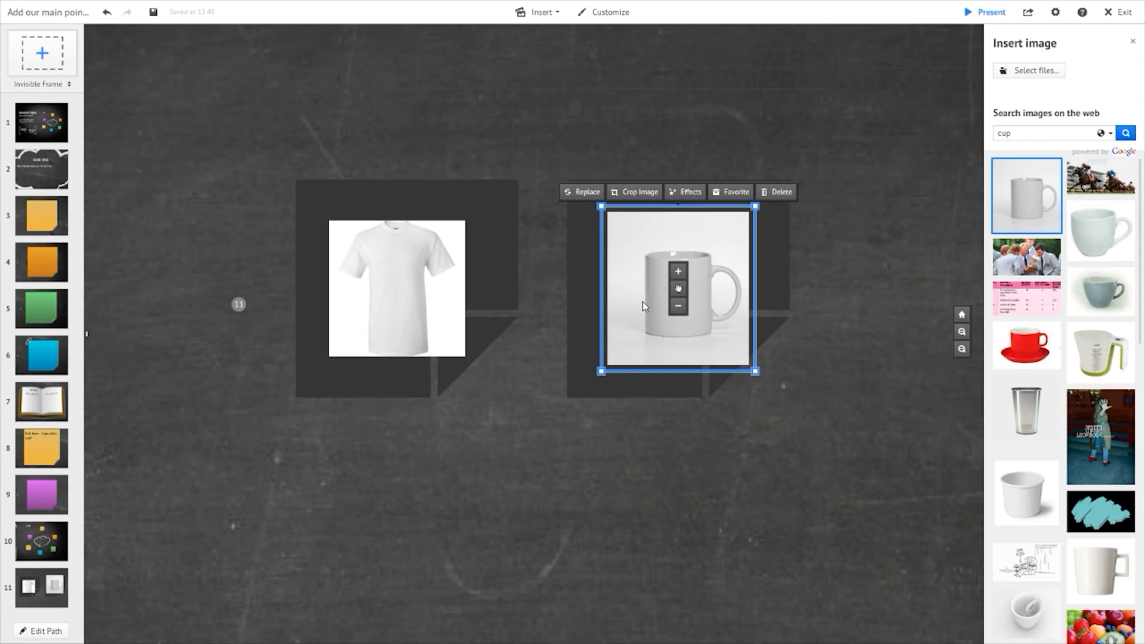
- Adjust the positions of the mug and t-shirt images on their dark notes
click(653, 448)
drag(685, 314, 677, 312)
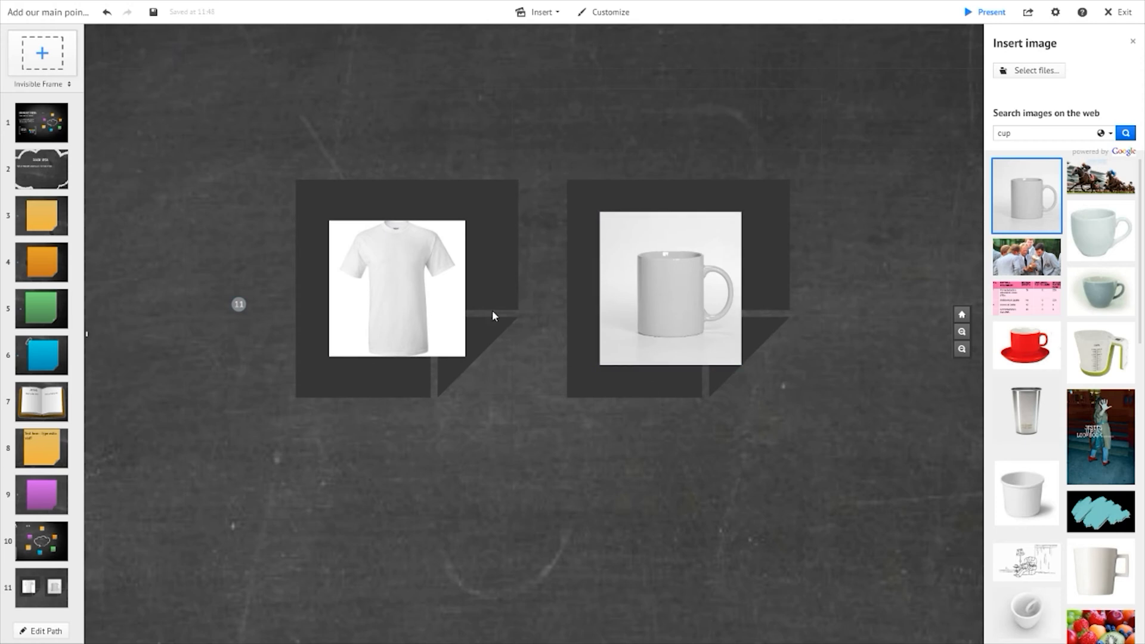
drag(692, 302, 662, 271)
drag(371, 301, 350, 260)
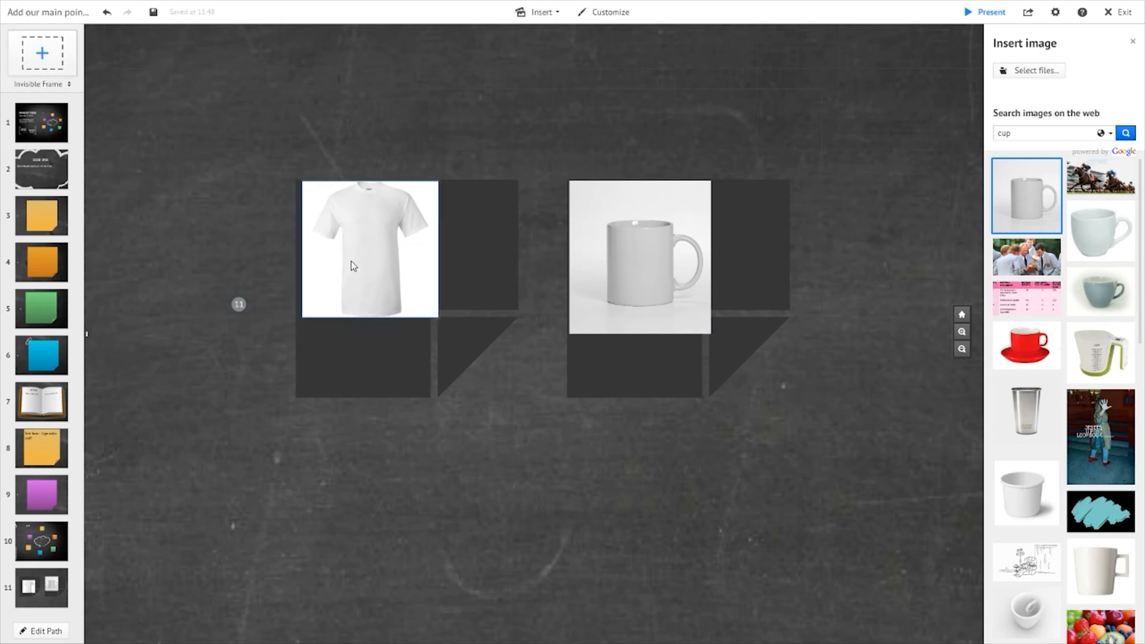
click(574, 499)
click(540, 439)
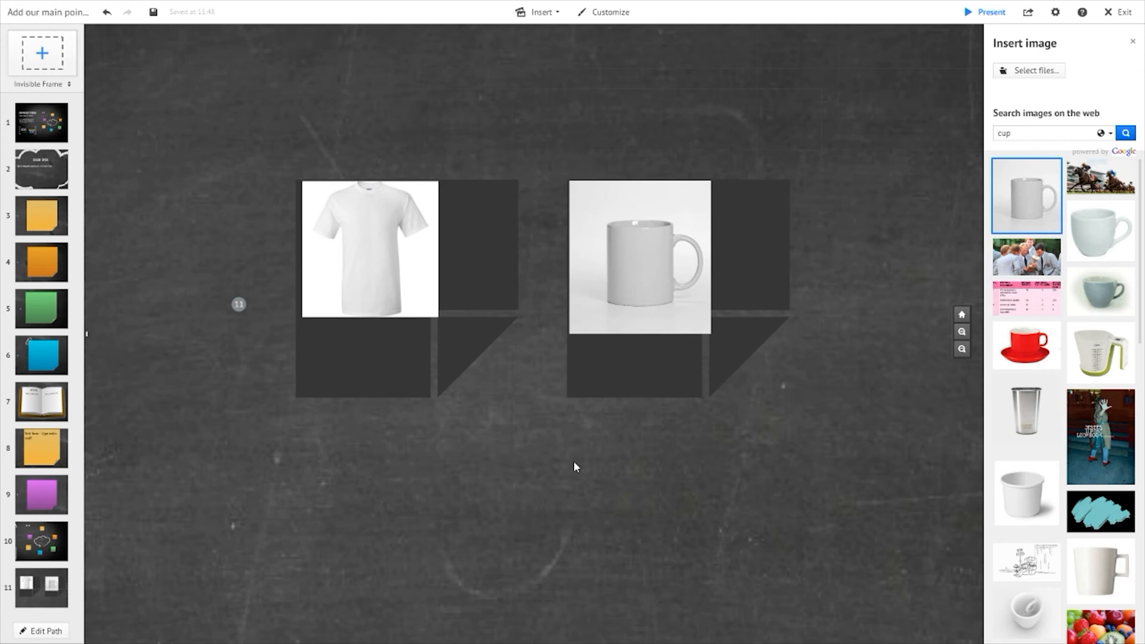
click(606, 412)
click(627, 373)
click(729, 457)
click(232, 134)
click(238, 174)
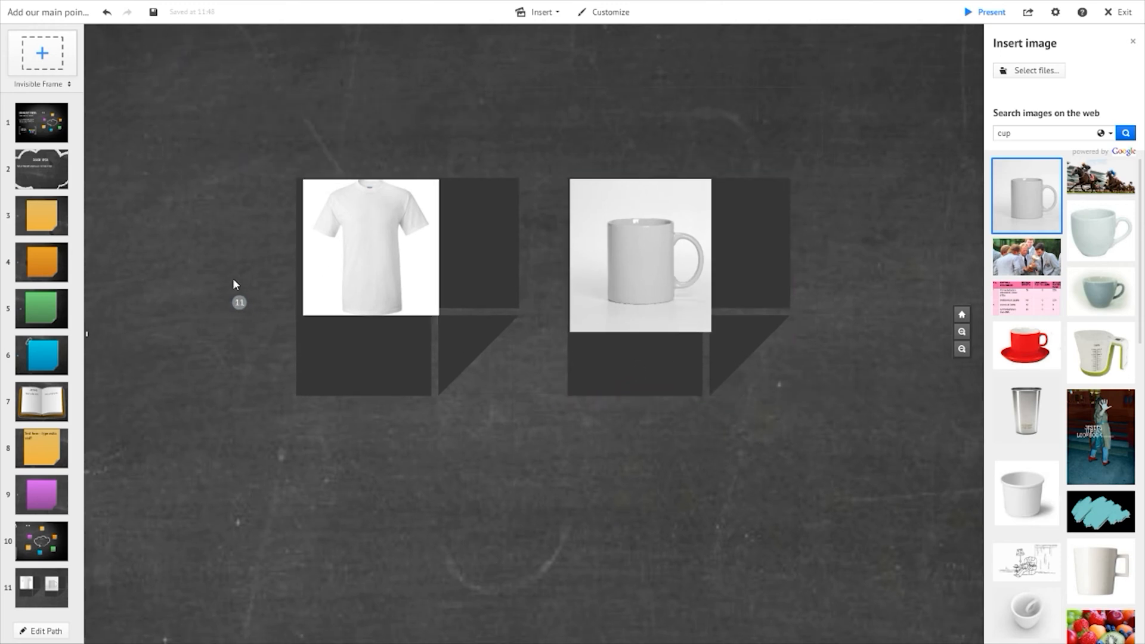
click(245, 276)
click(235, 323)
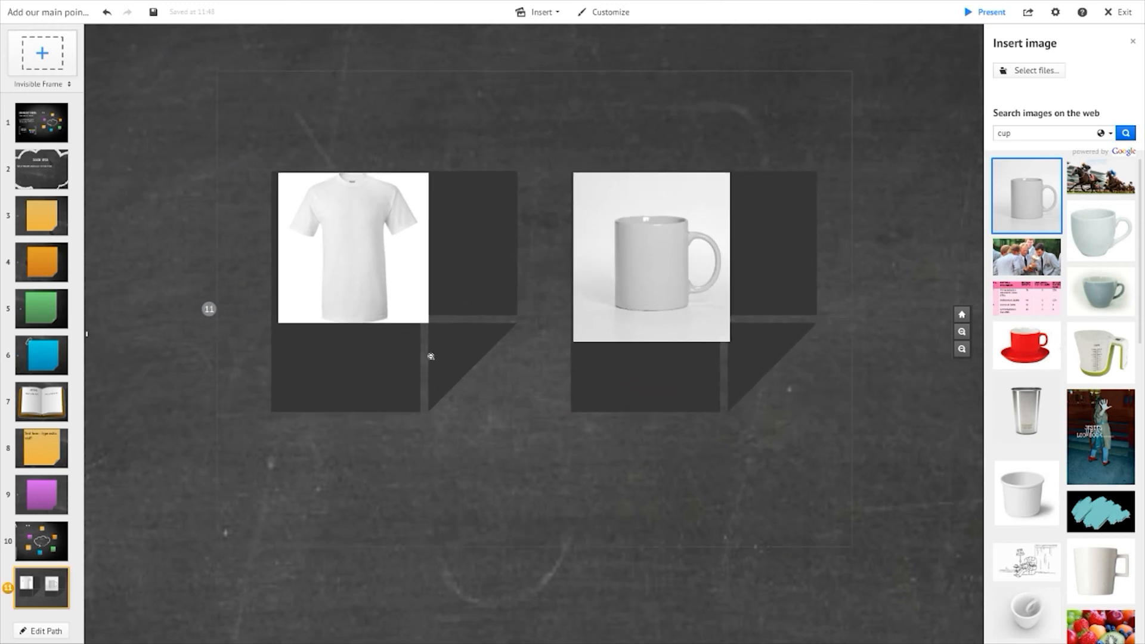
- Move frame 11 with the t-shirt and mug beside the blue note's paperclip in the mind map
click(42, 122)
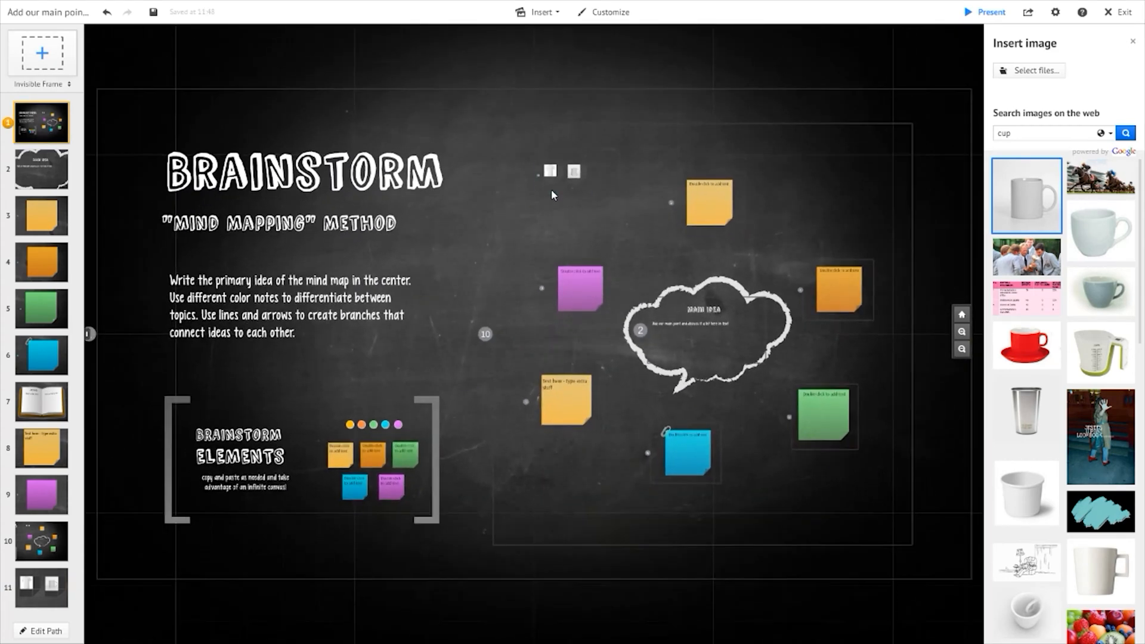
click(552, 189)
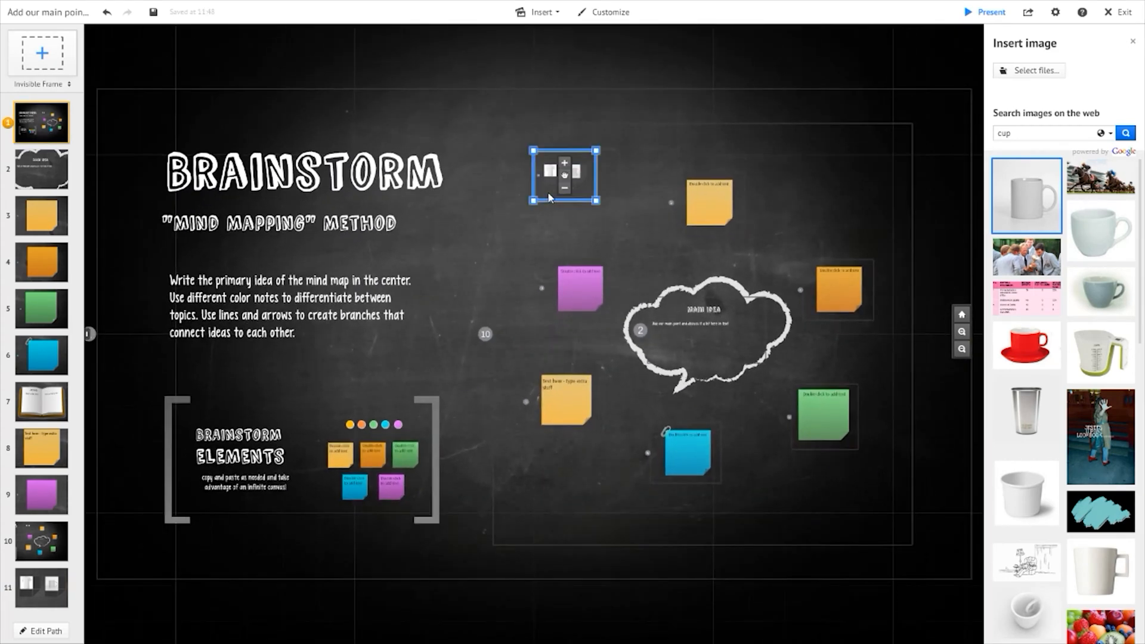
drag(595, 199, 656, 433)
scroll(667, 430, up, 5)
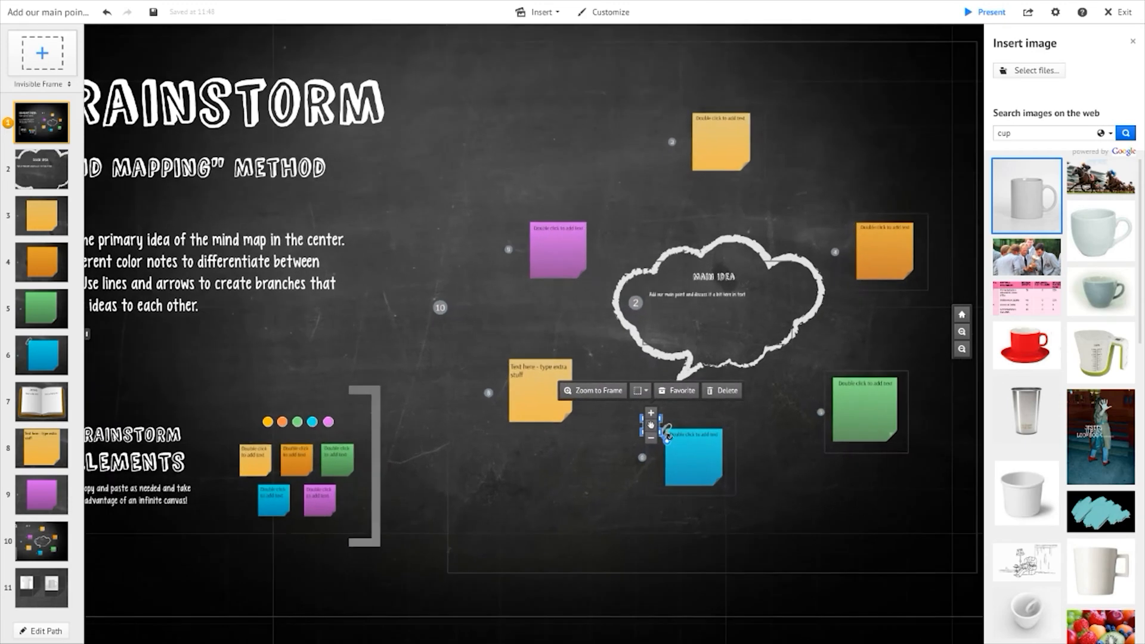
scroll(663, 424, up, 3)
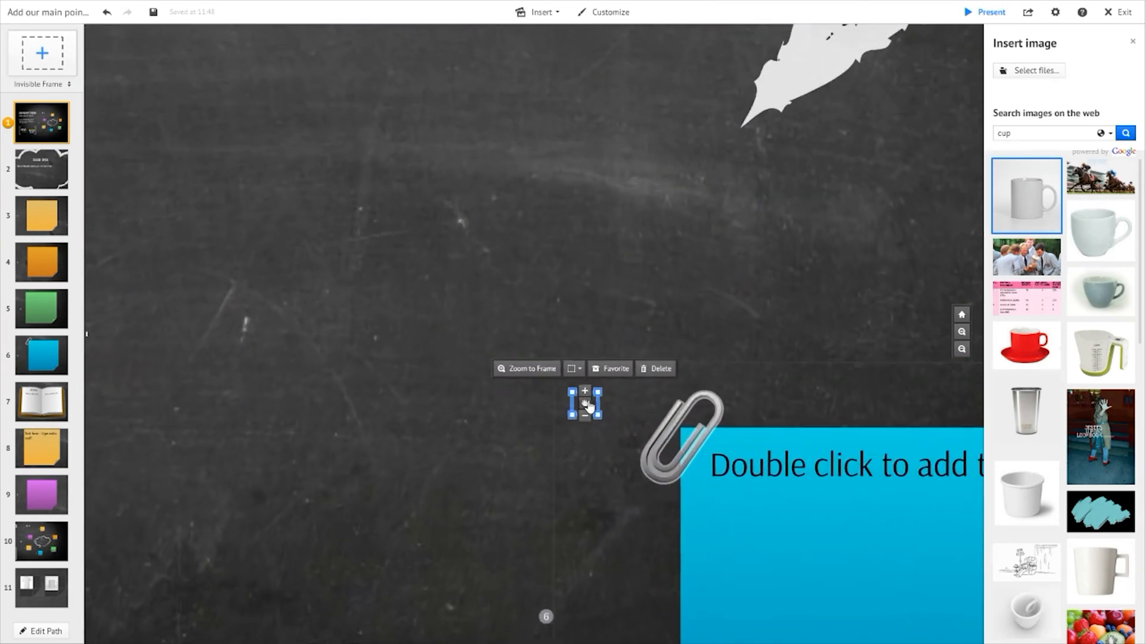
drag(634, 392, 711, 410)
- Reorder the t-shirt and mug frame to path position 8, right after the book, and preview it
drag(55, 597, 46, 407)
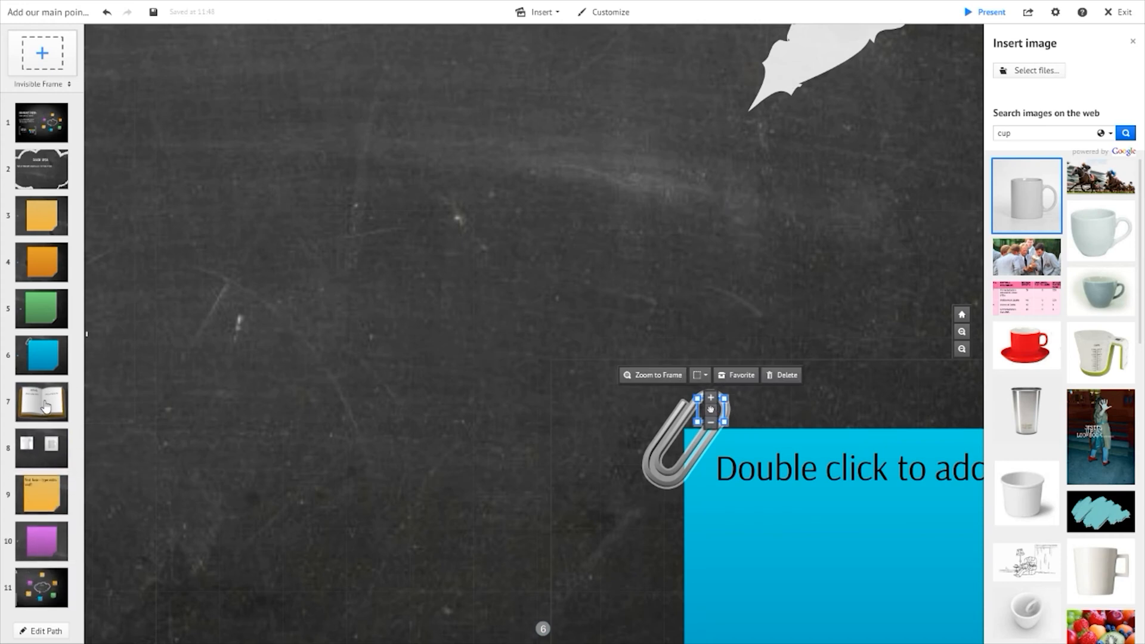
click(45, 407)
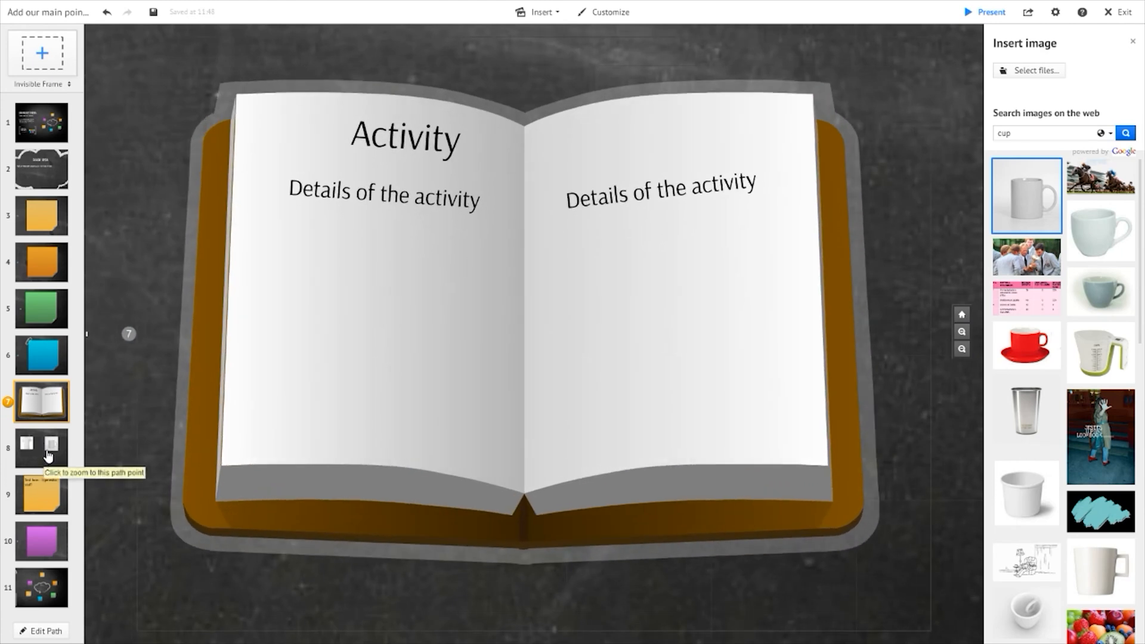
click(49, 456)
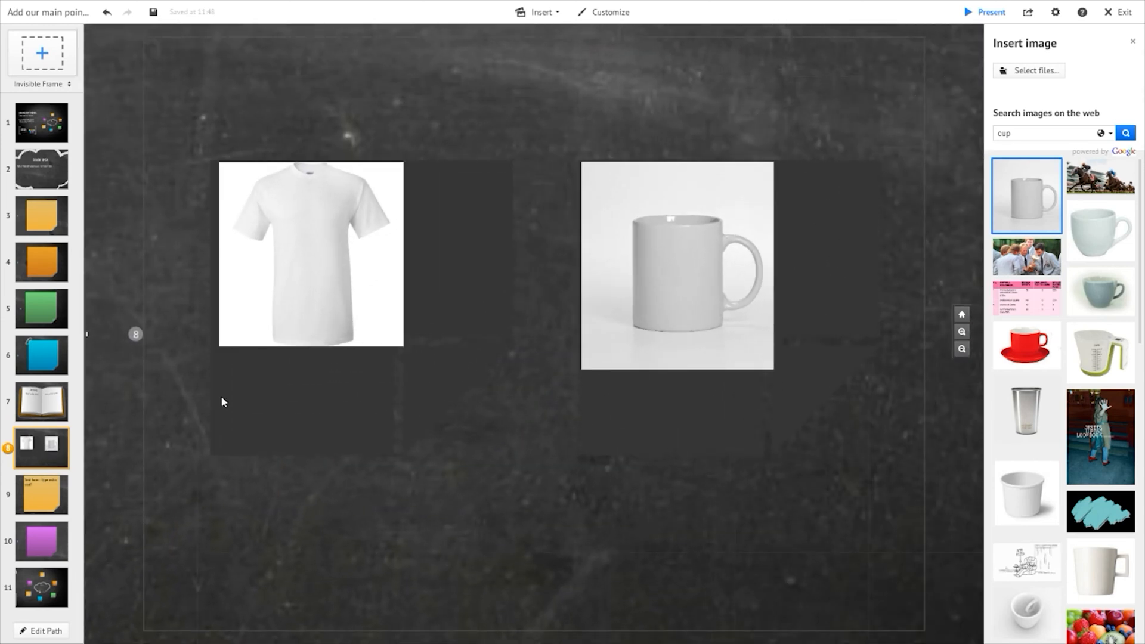
scroll(465, 384, down, 5)
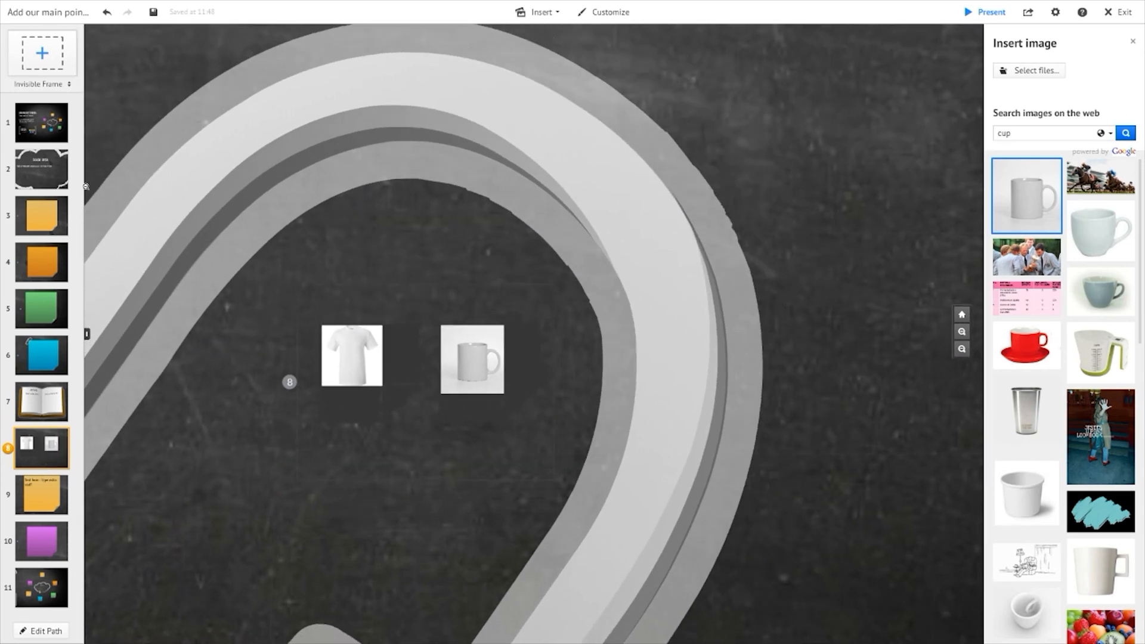
- Examine the Brainstorm Elements sticky notes and colored circles
click(54, 134)
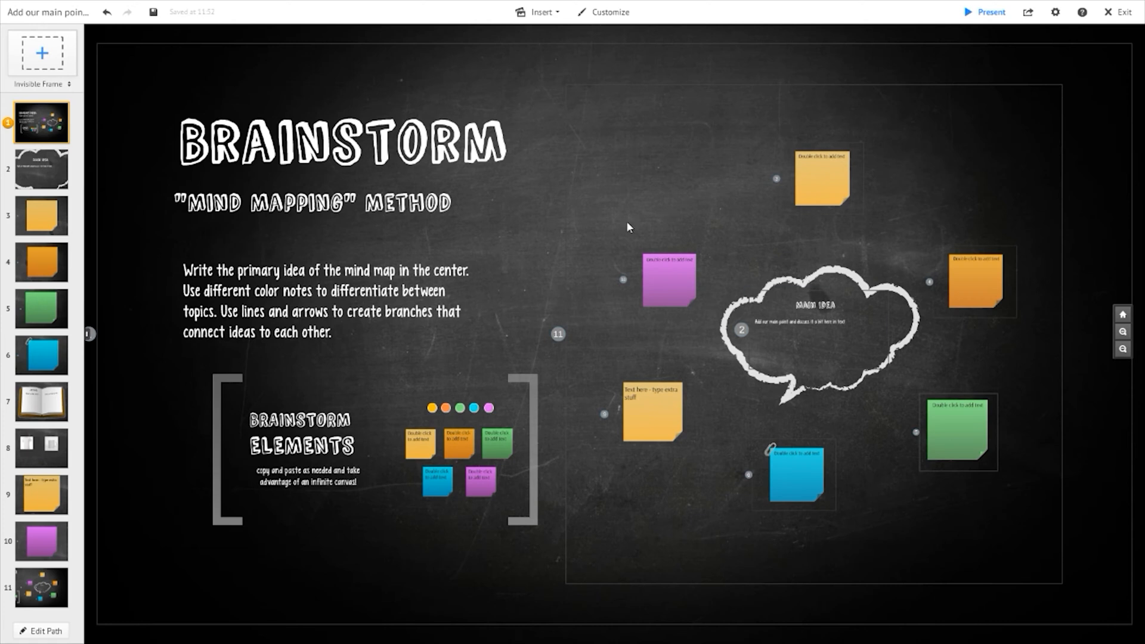
mouse_move(40, 547)
mouse_down()
mouse_move(38, 487)
mouse_move(37, 540)
mouse_up()
click(533, 460)
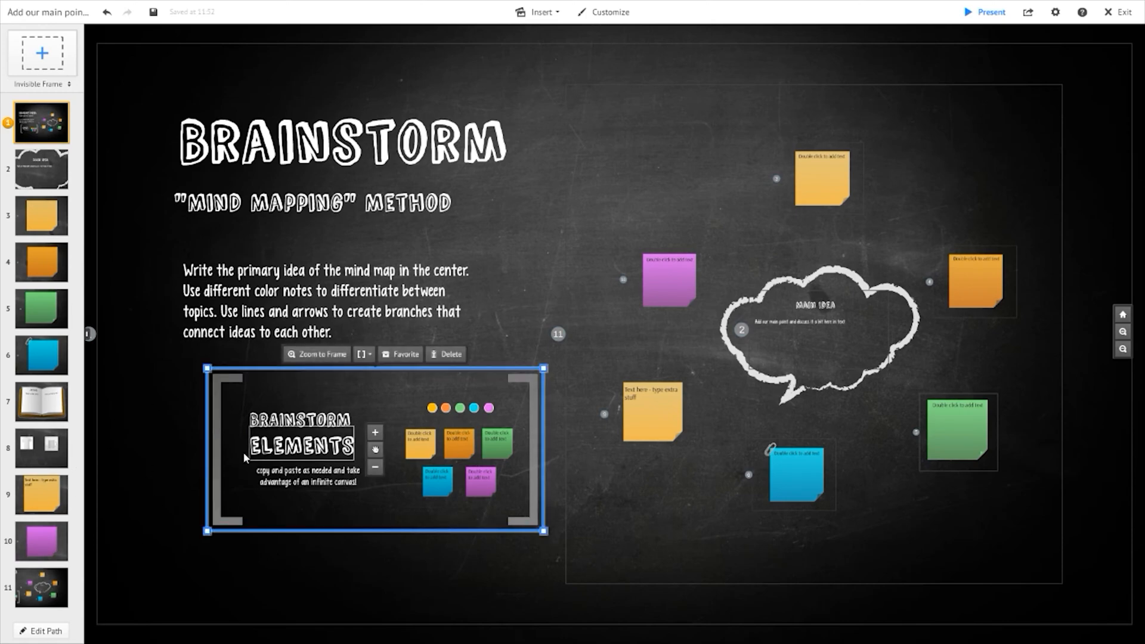
scroll(358, 482, up, 5)
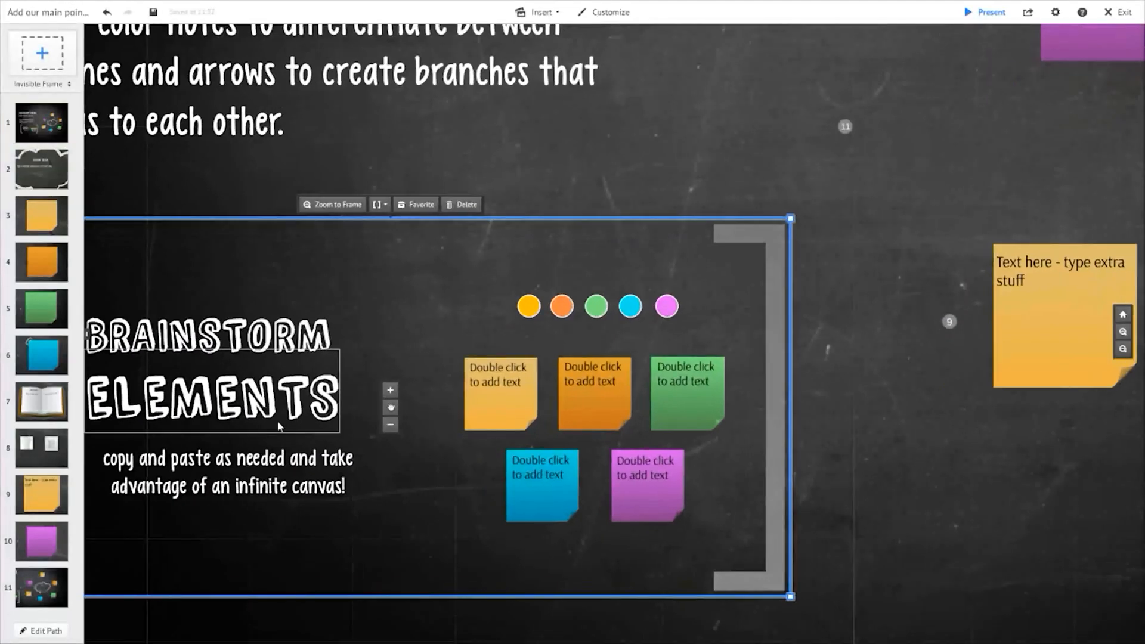
click(520, 406)
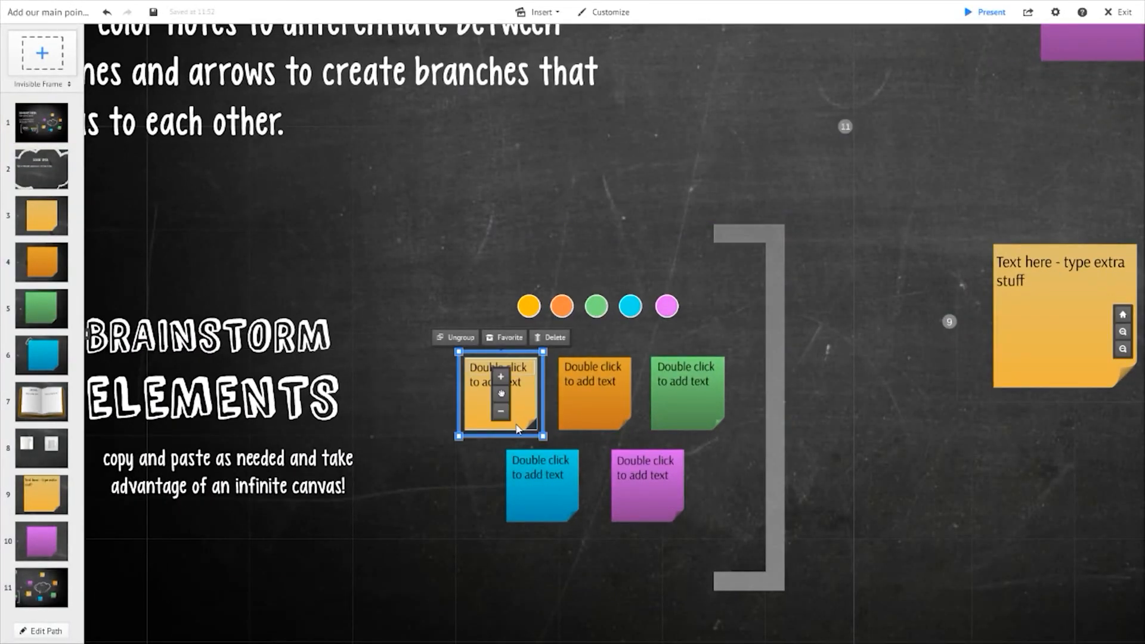
click(788, 419)
scroll(823, 406, down, 2)
scroll(850, 394, down, 3)
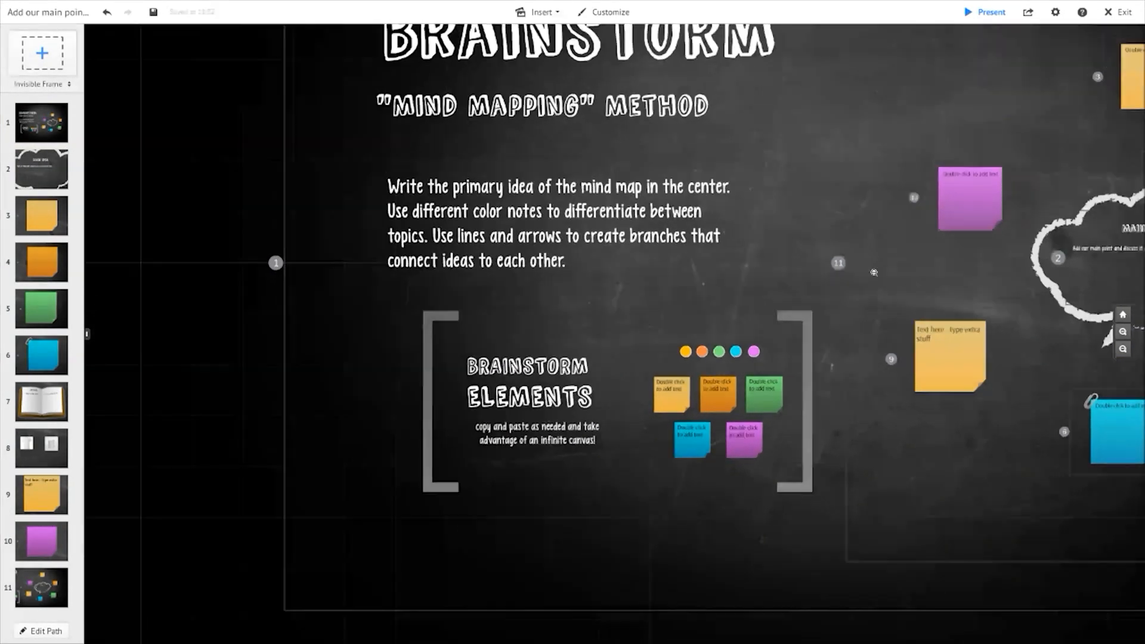
scroll(859, 272, up, 5)
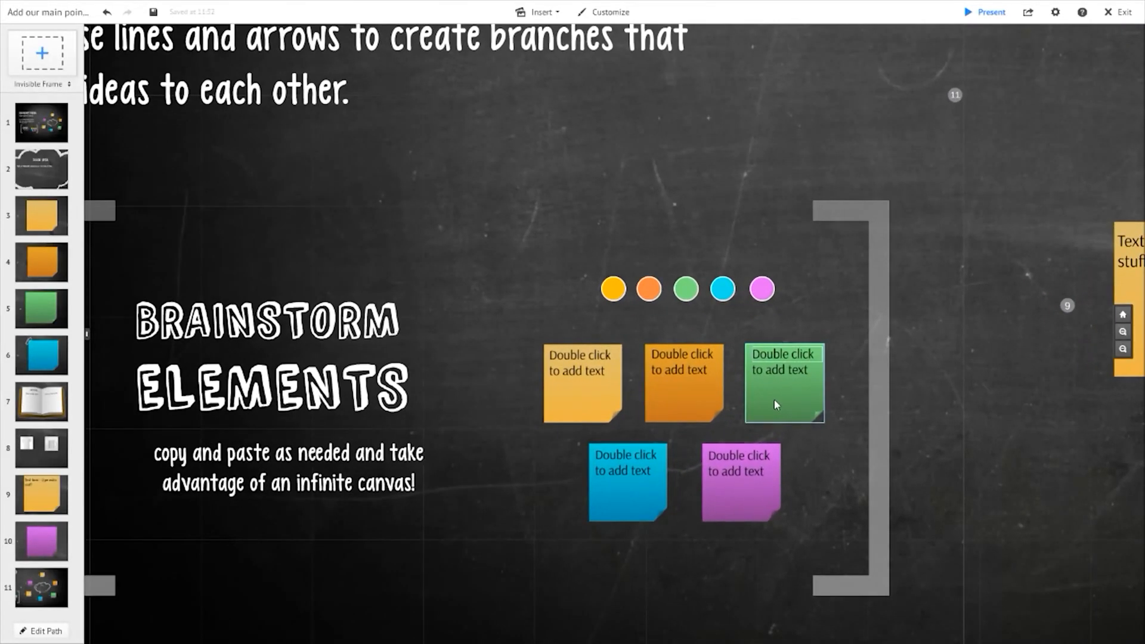
click(781, 404)
key(ctrl+c)
key(ctrl+v)
drag(640, 373, 1072, 126)
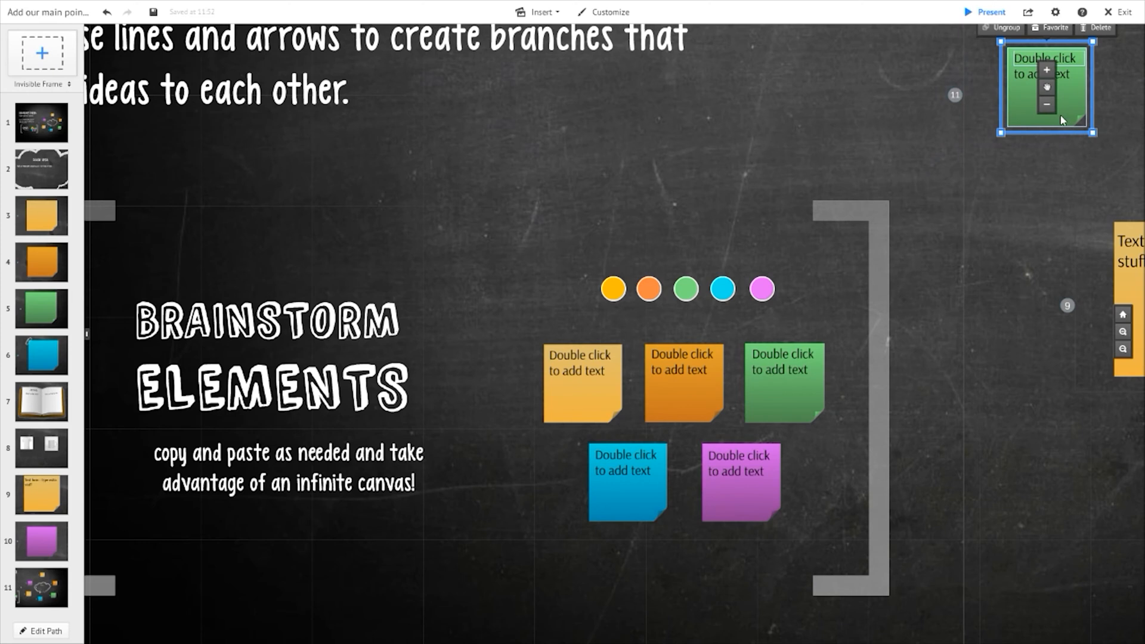
key(Delete)
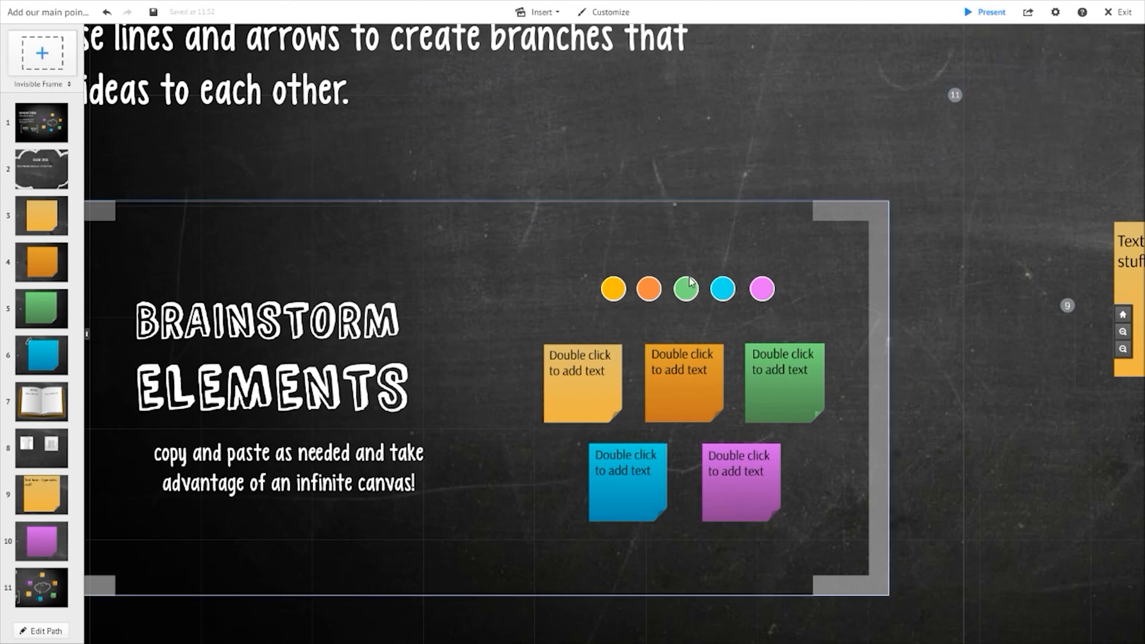
click(725, 292)
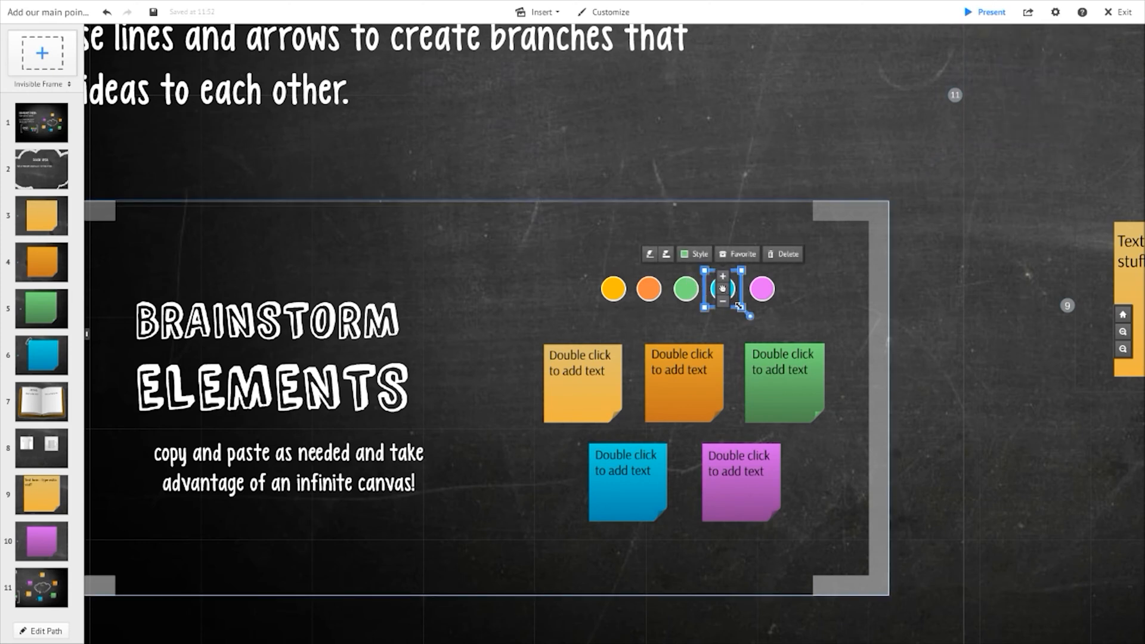
key(ctrl+v)
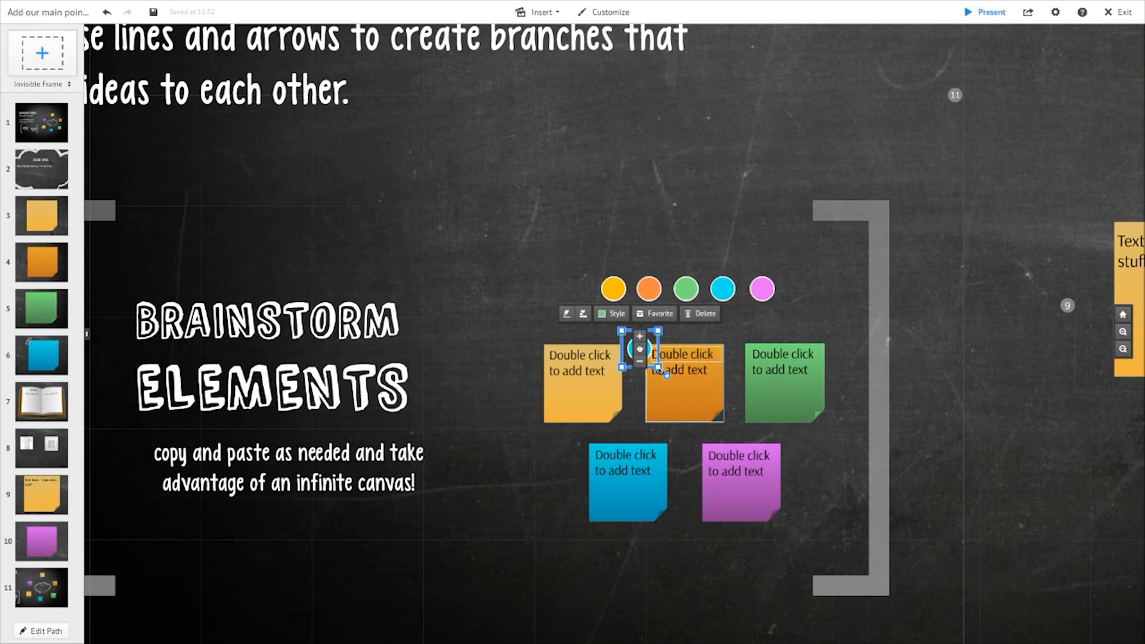
drag(639, 349, 764, 387)
scroll(788, 384, up, 5)
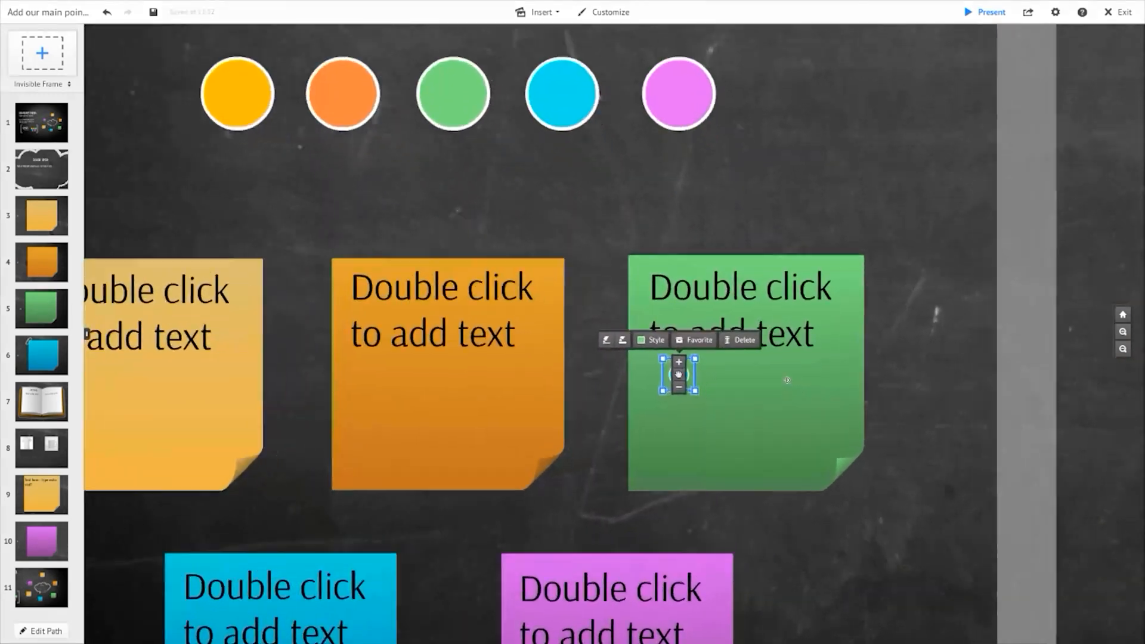
scroll(787, 385, up, 3)
drag(629, 393, 550, 362)
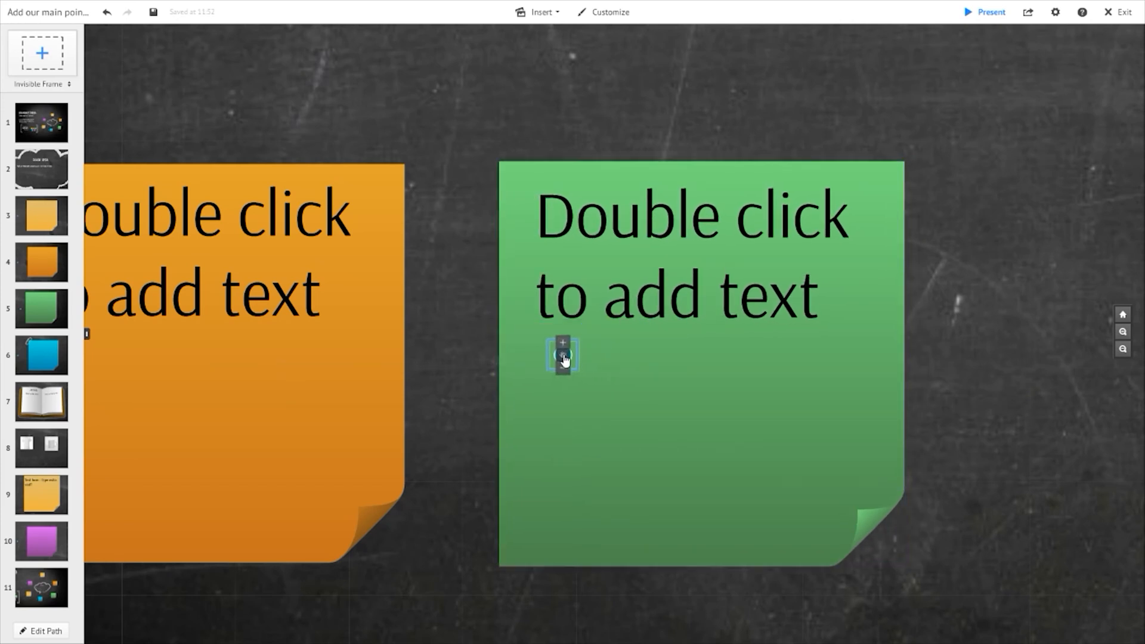
drag(563, 356, 566, 359)
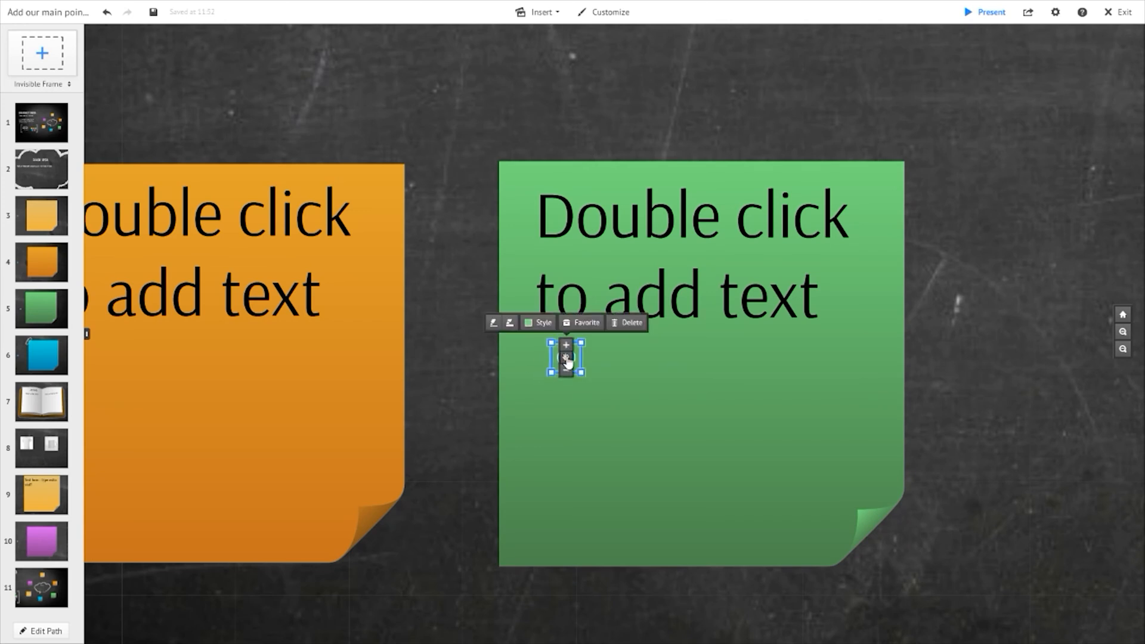
key(Delete)
- Delete the Brainstorm Elements frame and paste it back onto the canvas beside the mind map
scroll(568, 363, down, 5)
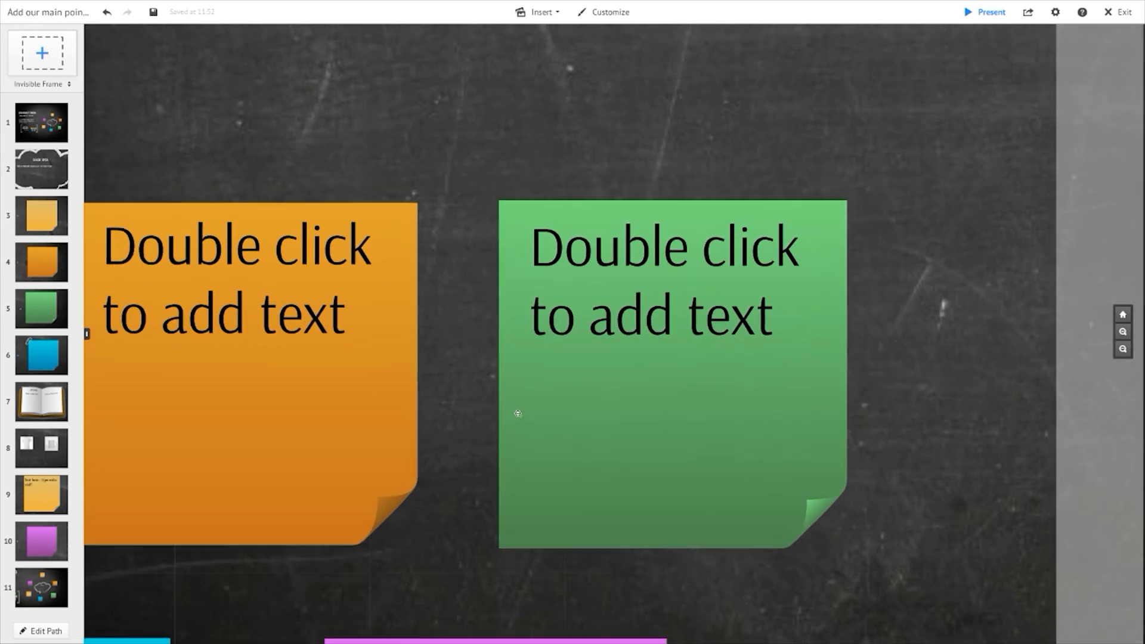
scroll(442, 396, down, 5)
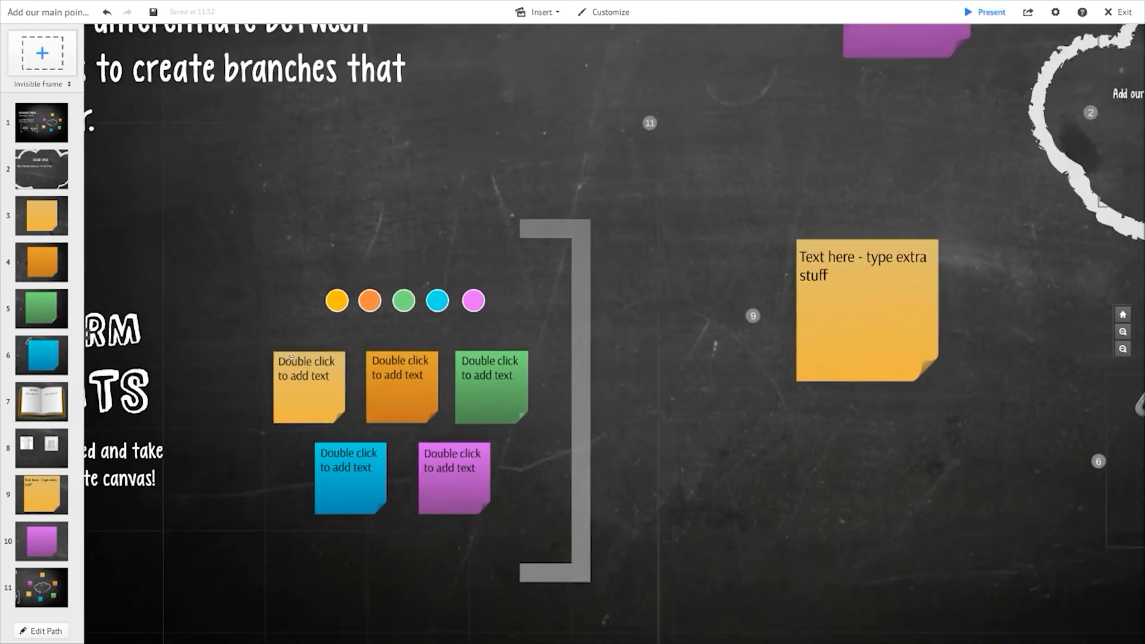
drag(270, 271, 528, 286)
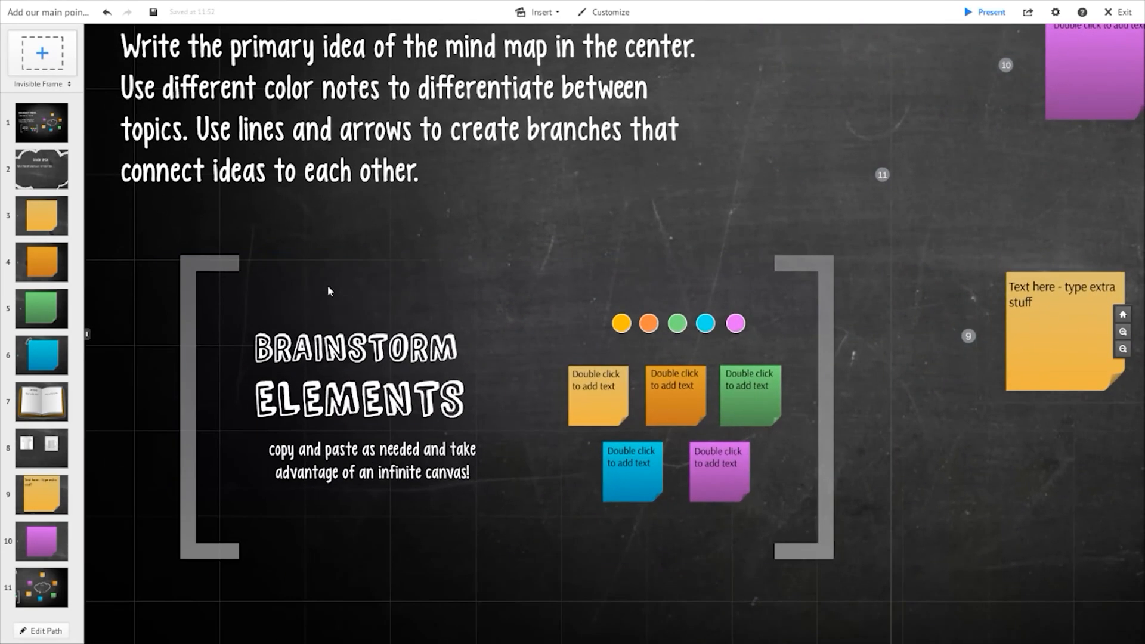
click(212, 258)
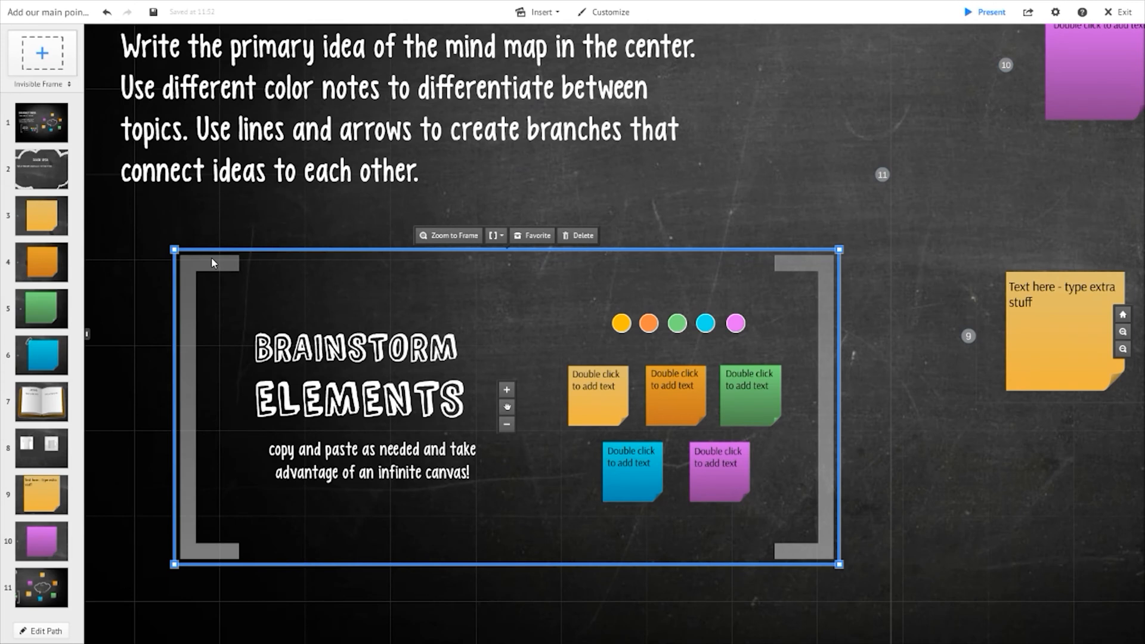
key(Delete)
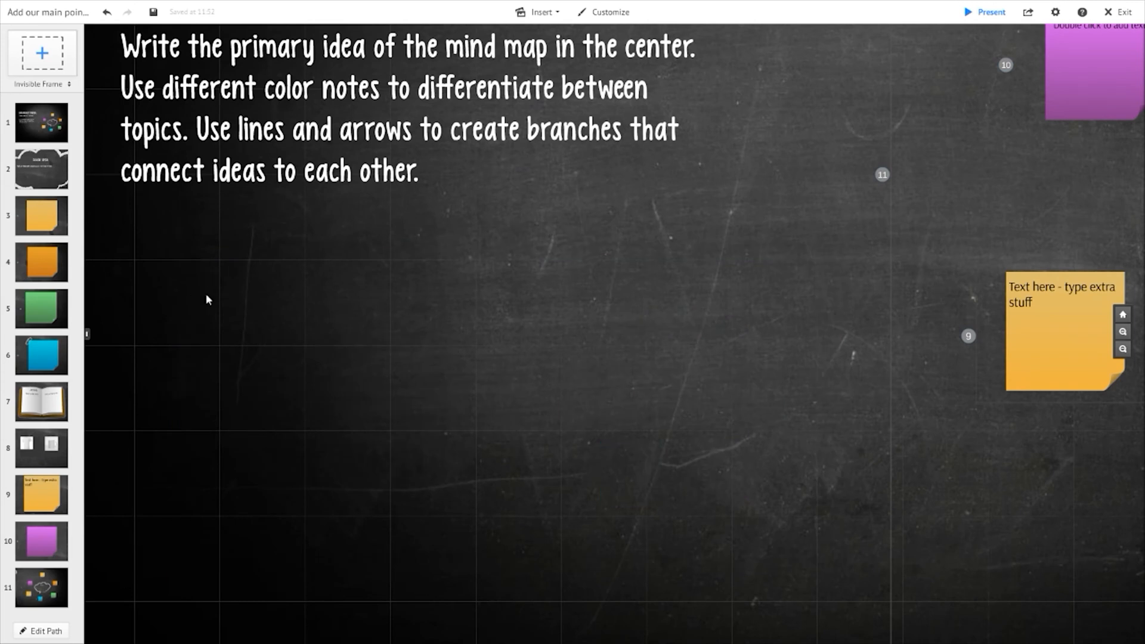
key(ctrl+v)
drag(283, 231, 180, 312)
- Zoom to the Brainstorm Elements frame and open its frame options
click(414, 222)
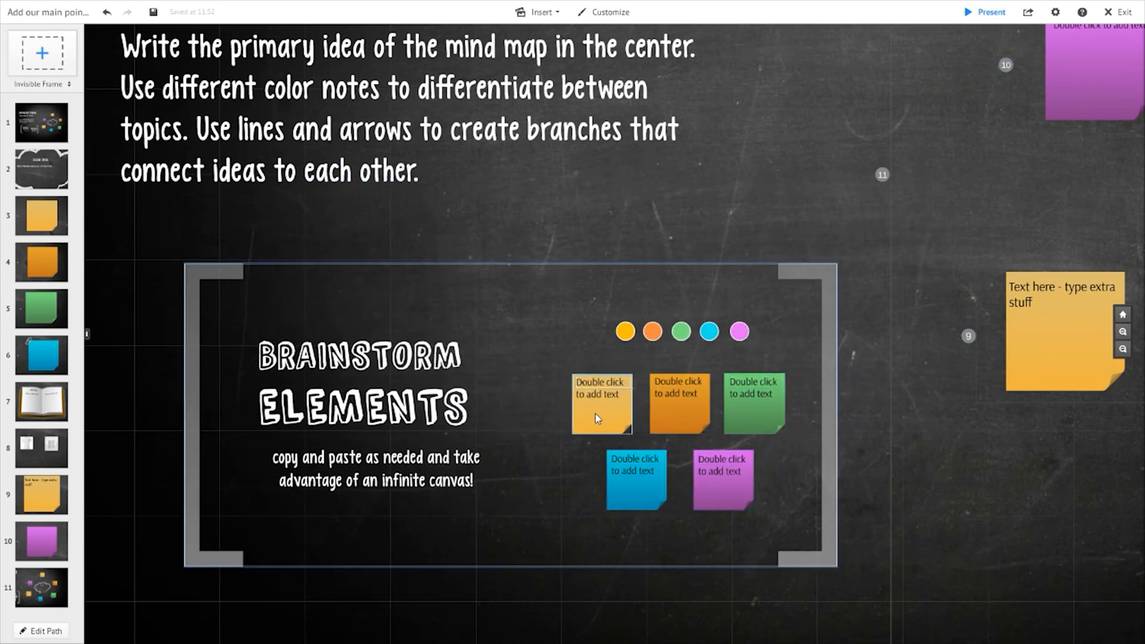
click(196, 270)
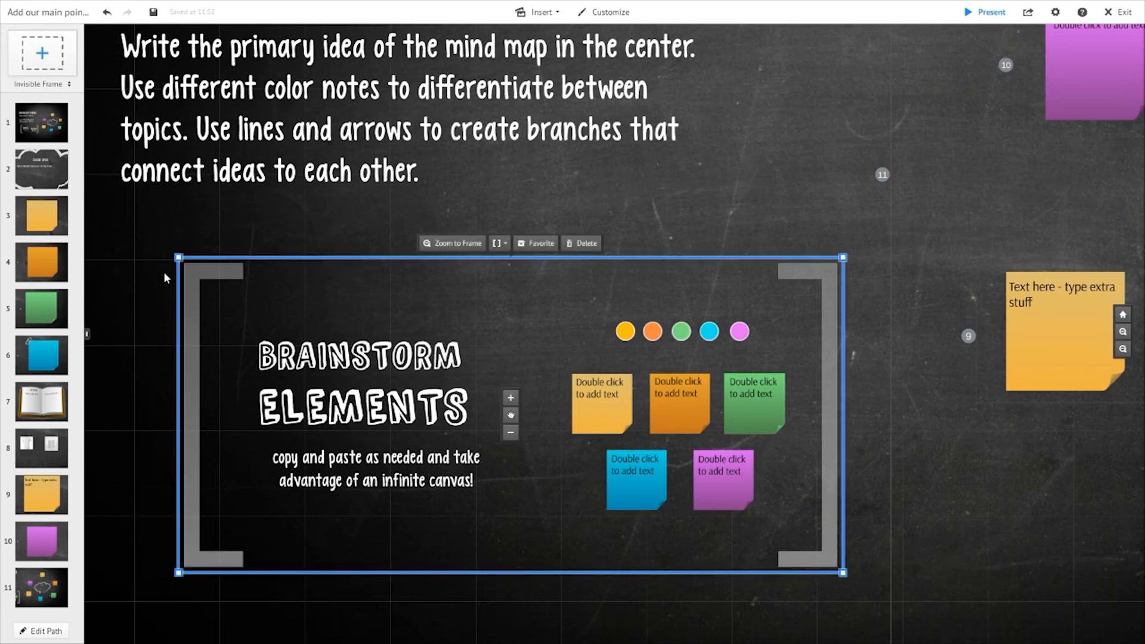
right_click(212, 273)
click(195, 272)
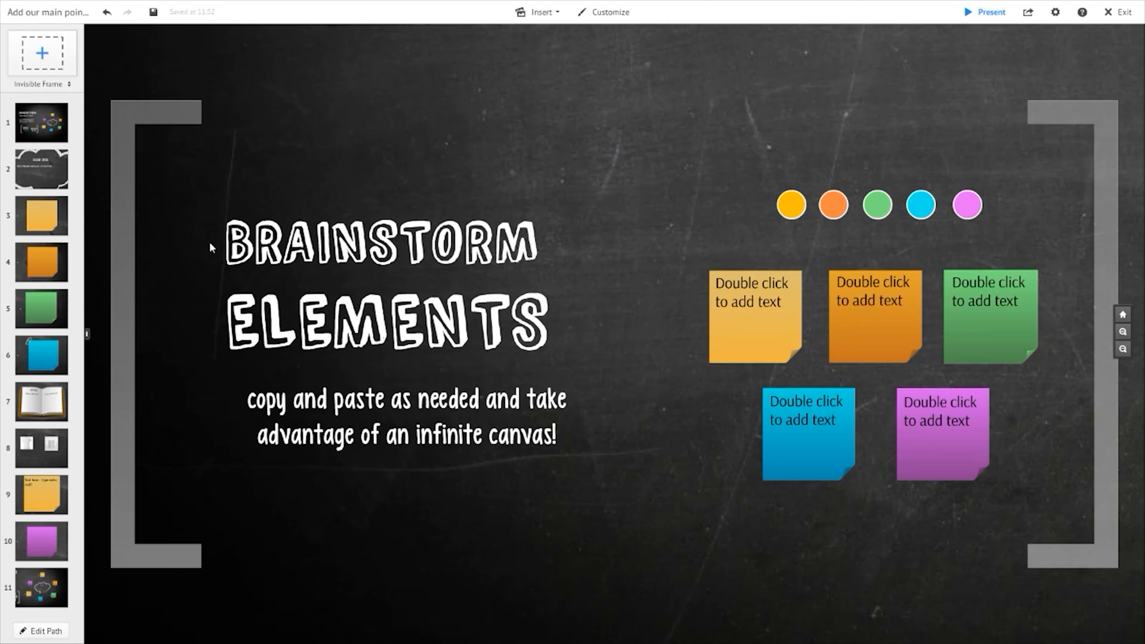
click(136, 111)
right_click(136, 111)
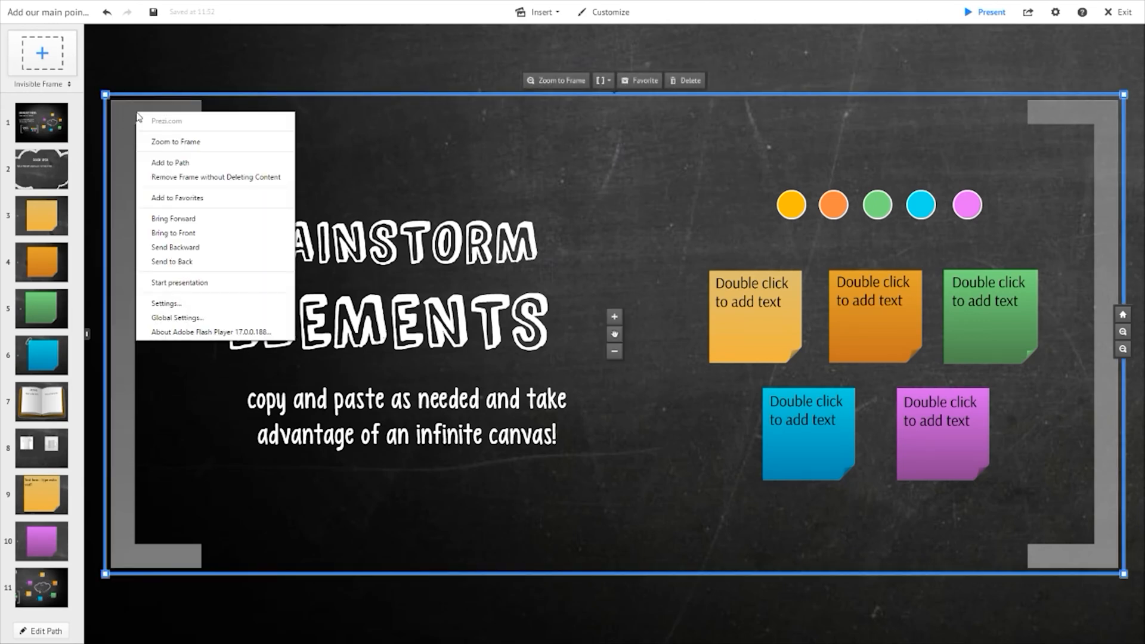